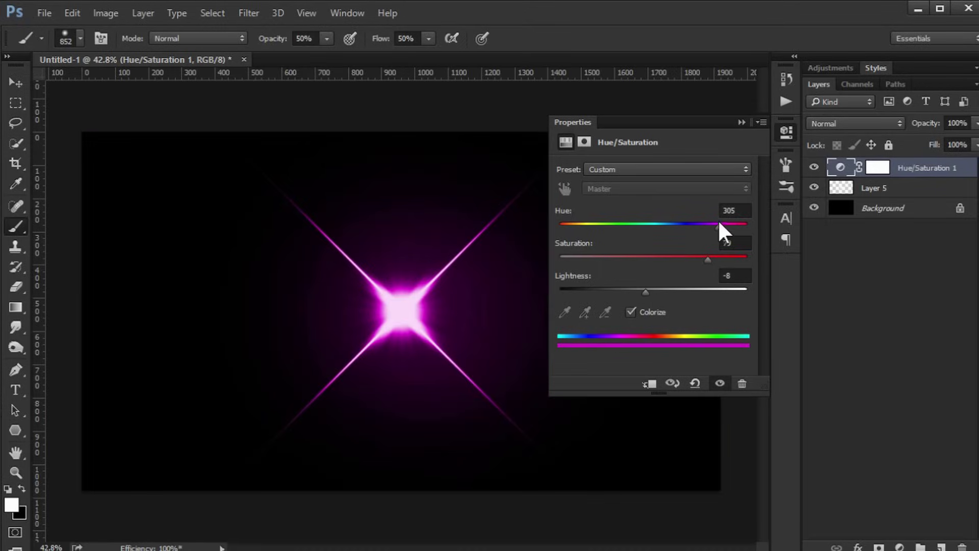
Hide the Hue/Saturation 1 adjustment layer and convert Layer 5 to a smart object.
{"action": "left_click", "coordinate": [786, 132]}
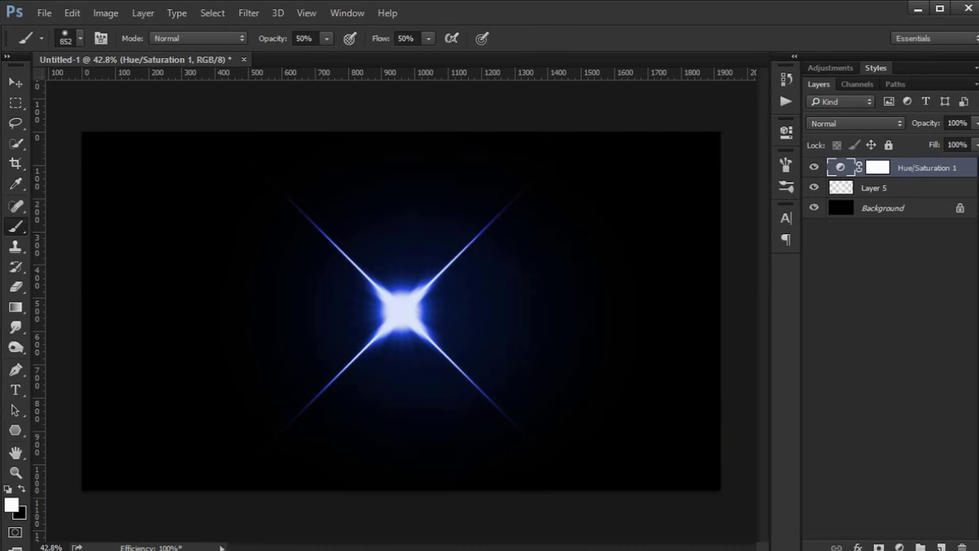
{"action": "left_click", "coordinate": [814, 168]}
{"action": "left_click", "coordinate": [893, 188]}
{"action": "right_click", "coordinate": [892, 188]}
{"action": "left_click", "coordinate": [659, 231]}
Open the contents of the Layer 5 smart object for editing and invert the star's colors.
{"action": "double_click", "coordinate": [847, 190]}
{"action": "key", "text": "Escape"}
{"action": "double_click", "coordinate": [849, 191]}
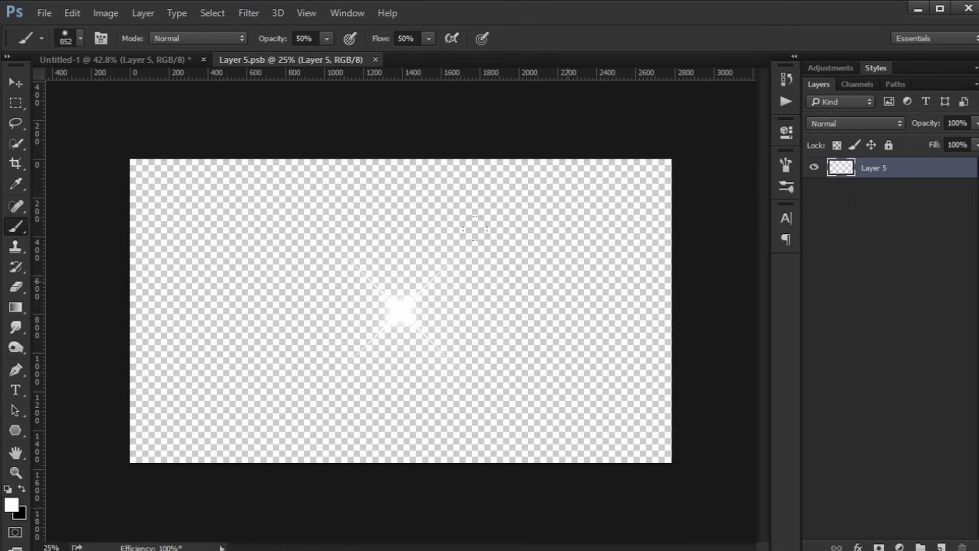
{"action": "left_click", "coordinate": [15, 82]}
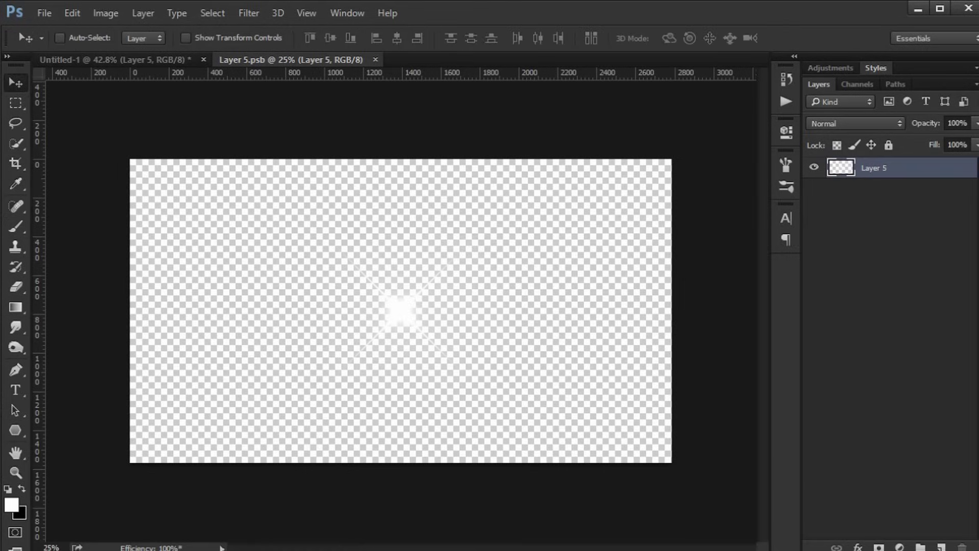
{"action": "key", "text": "ctrl+i"}
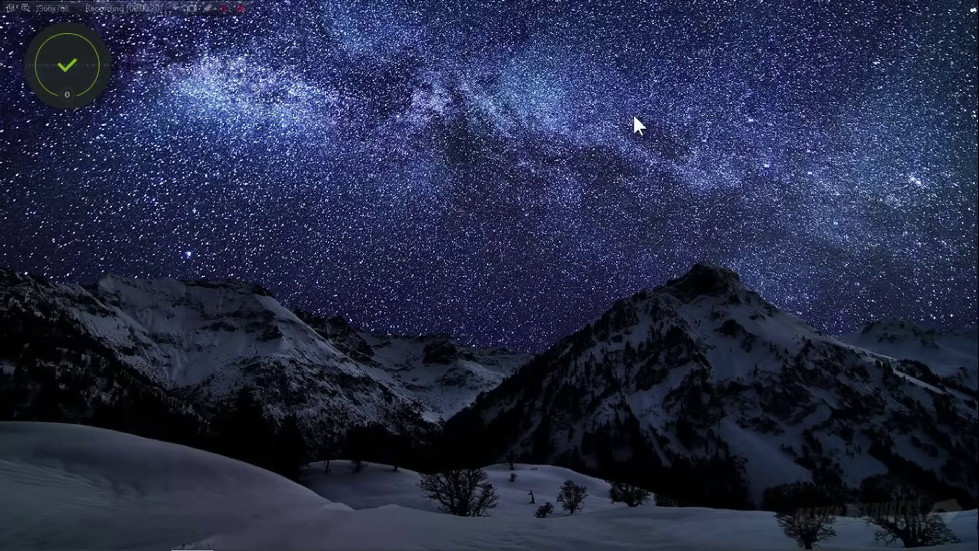
Switch to Photoshop and create a 1920 x 1080 pixel RGB document at 300 pixels/inch with a white background.
{"action": "left_click", "coordinate": [195, 534]}
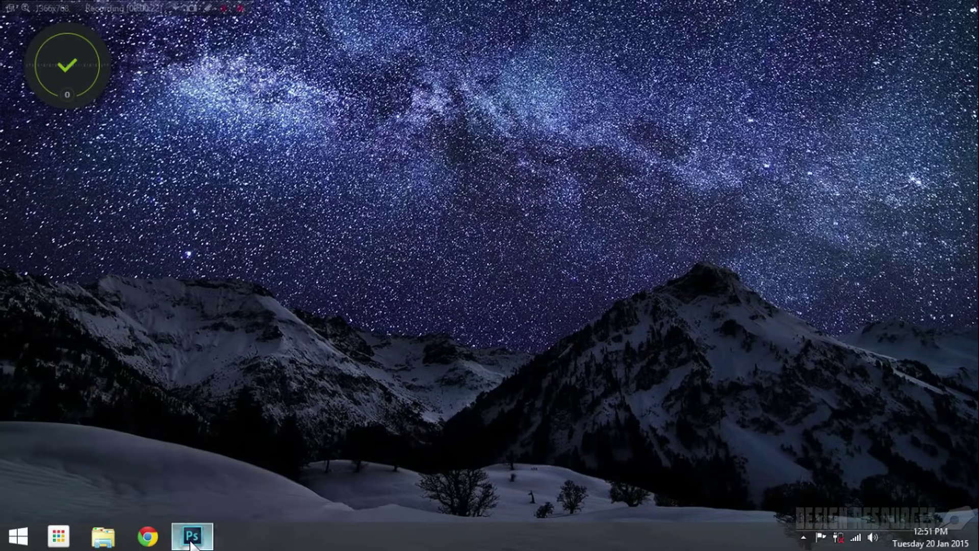
{"action": "left_click", "coordinate": [44, 13]}
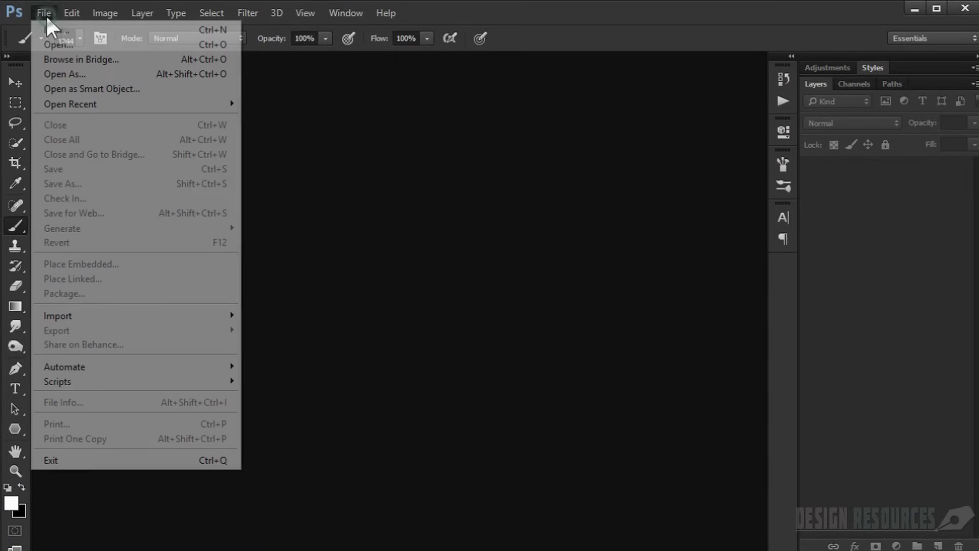
{"action": "left_click", "coordinate": [57, 24]}
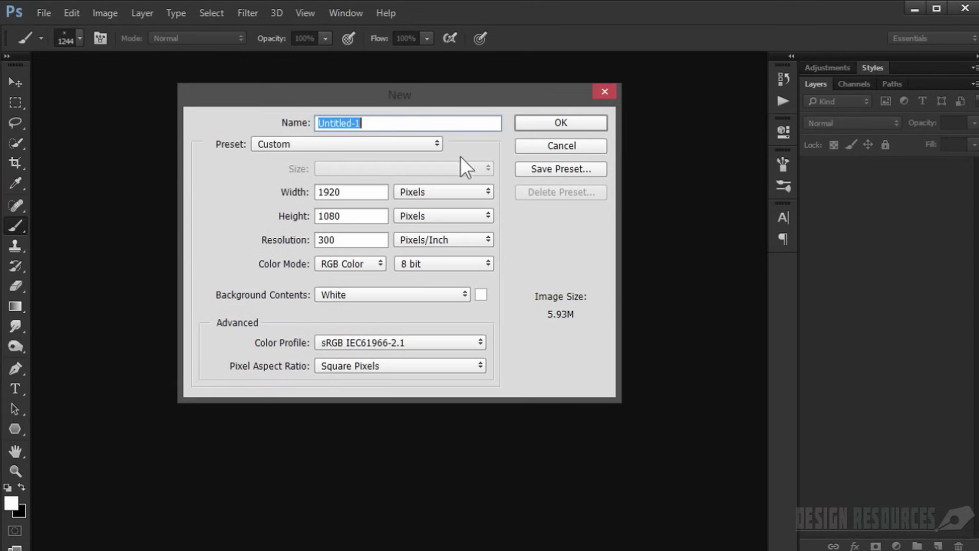
{"action": "key", "text": "Tab"}
{"action": "key", "text": "Tab"}
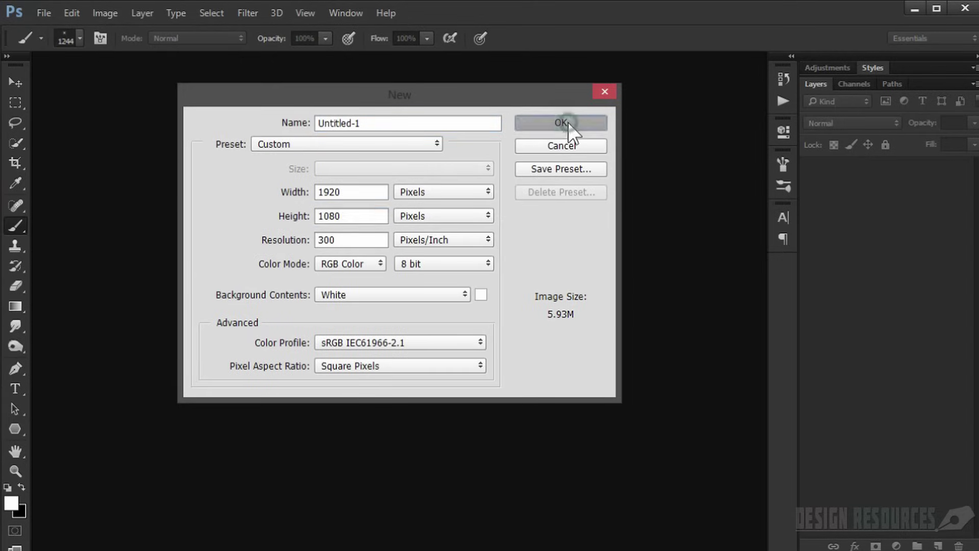
{"action": "left_click", "coordinate": [528, 122]}
Choose the soft round 60 px brush with 0% hardness and enlarge it to about 636 px.
{"action": "right_click", "coordinate": [341, 288]}
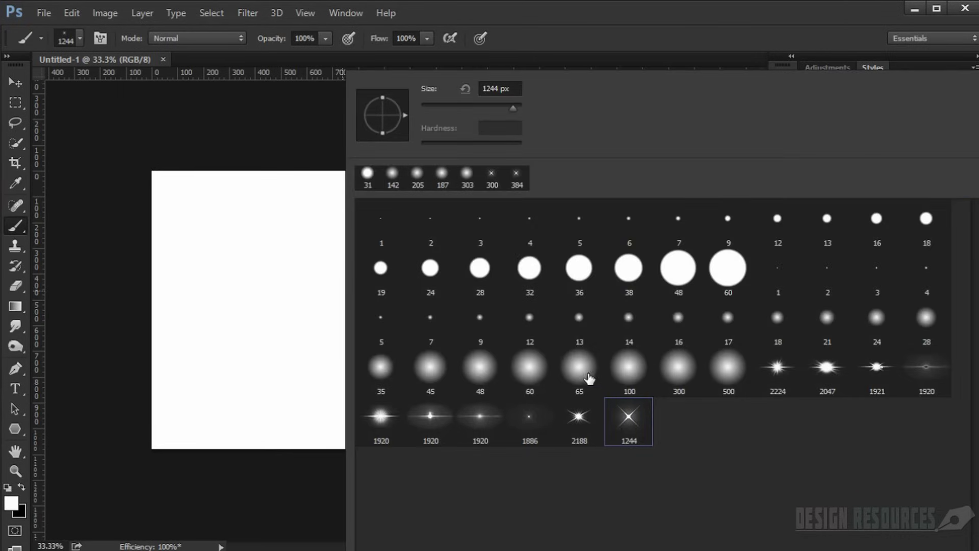
{"action": "left_click", "coordinate": [581, 375]}
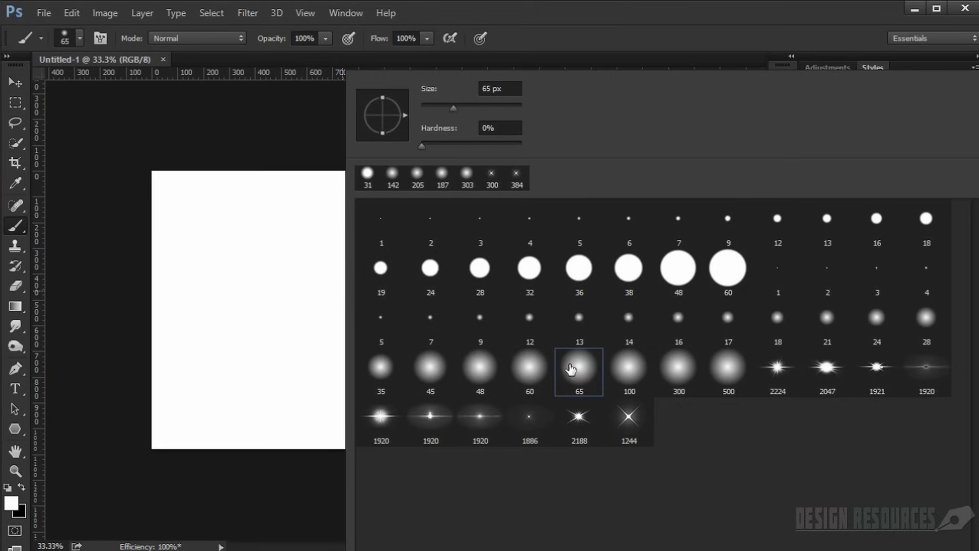
{"action": "left_click", "coordinate": [538, 372]}
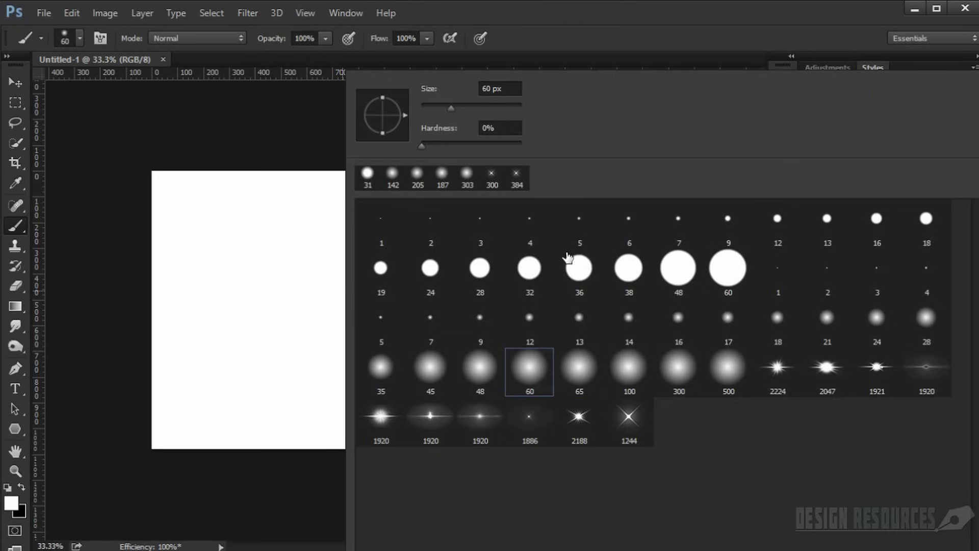
{"action": "left_click", "coordinate": [660, 40]}
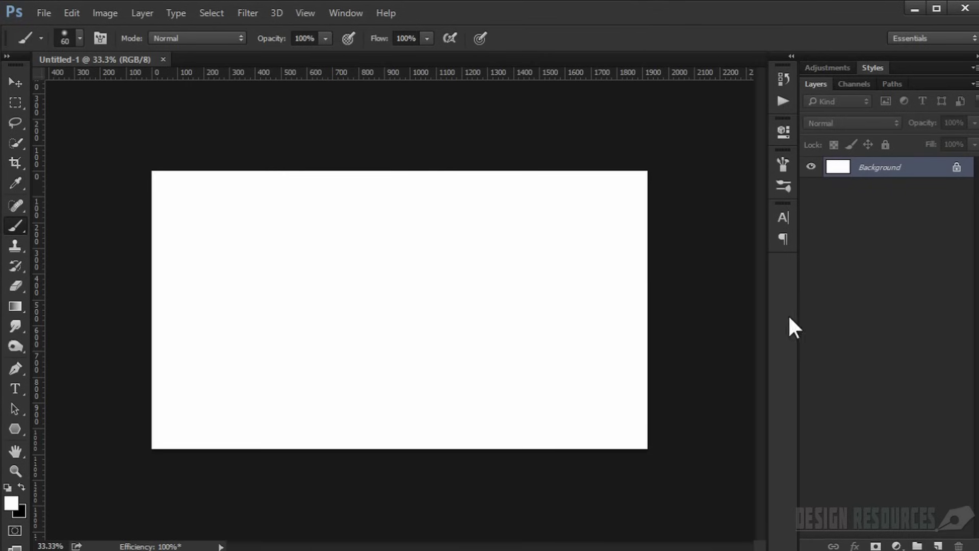
{"action": "mouse_move", "coordinate": [356, 298]}
{"action": "left_mouse_down"}
{"action": "mouse_move", "coordinate": [433, 328]}
{"action": "mouse_move", "coordinate": [345, 266]}
{"action": "left_mouse_up"}
Review the painting cursor options, including Show Crosshair in Brush Tip, in the Cursors preferences and accept them.
{"action": "left_click", "coordinate": [65, 10]}
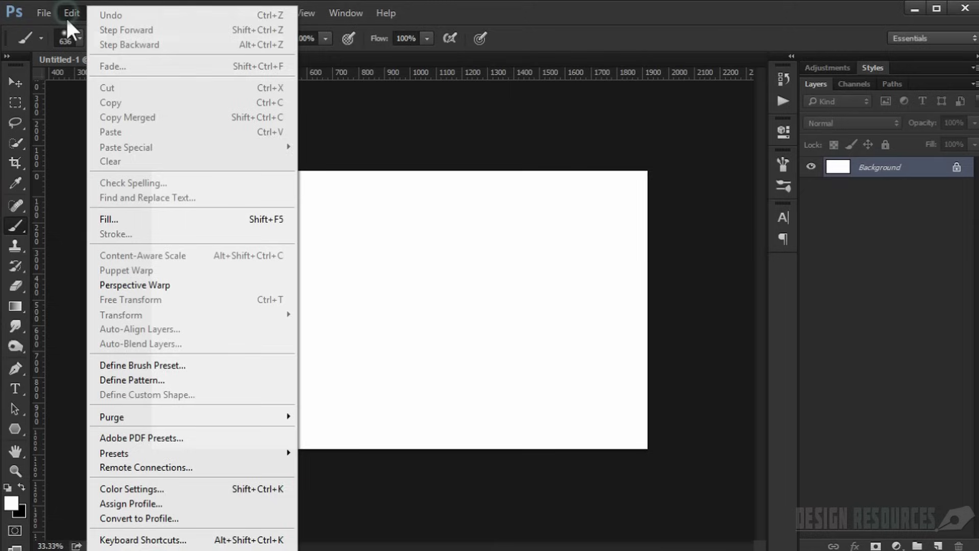
{"action": "mouse_move", "coordinate": [133, 549]}
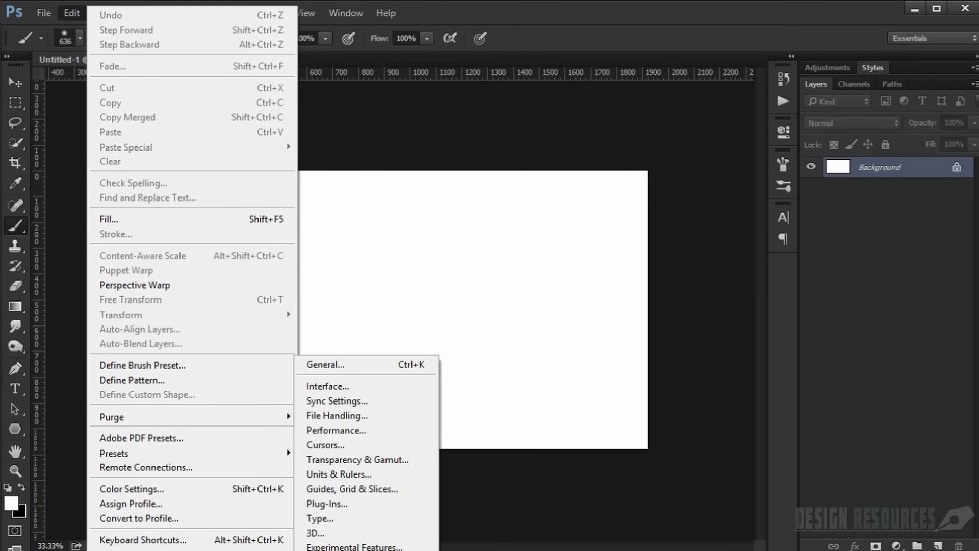
{"action": "left_click", "coordinate": [339, 445]}
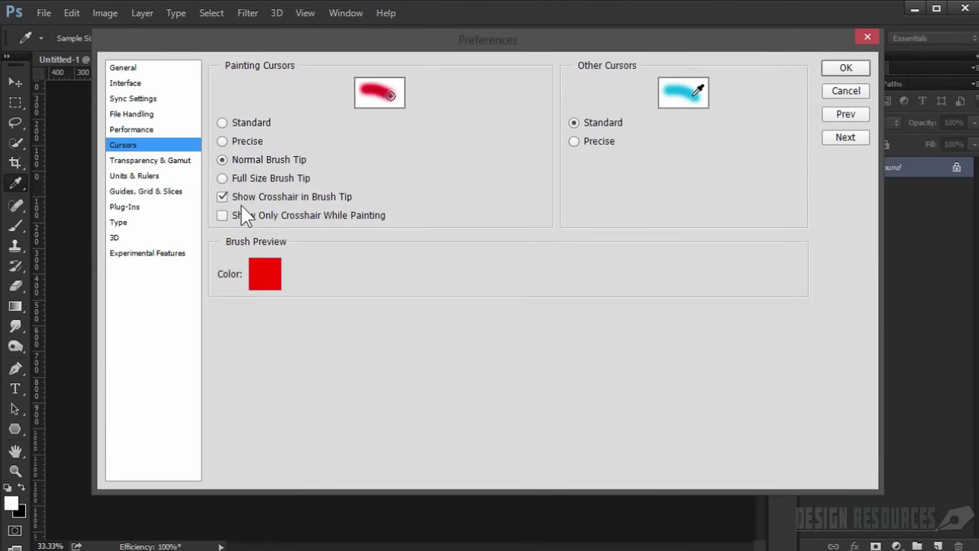
{"action": "left_click", "coordinate": [845, 67]}
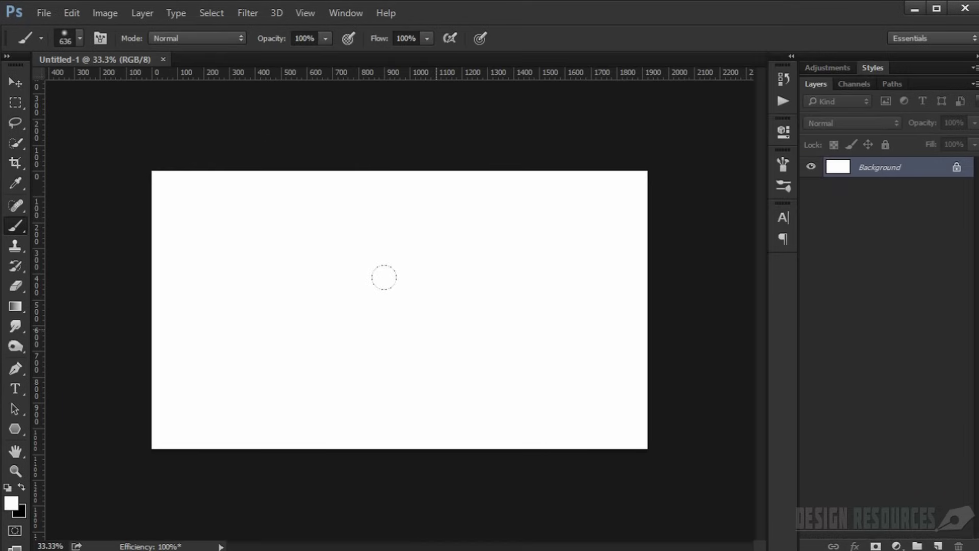
Fill the Background layer with black and add a new empty layer above it.
{"action": "left_click", "coordinate": [440, 323]}
{"action": "key", "text": "ctrl+BackSpace"}
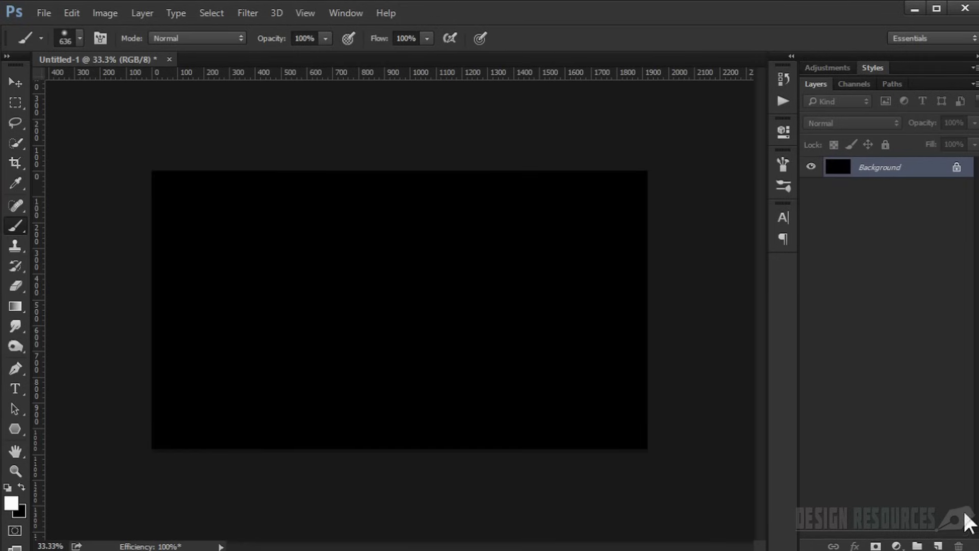
{"action": "left_click", "coordinate": [937, 545]}
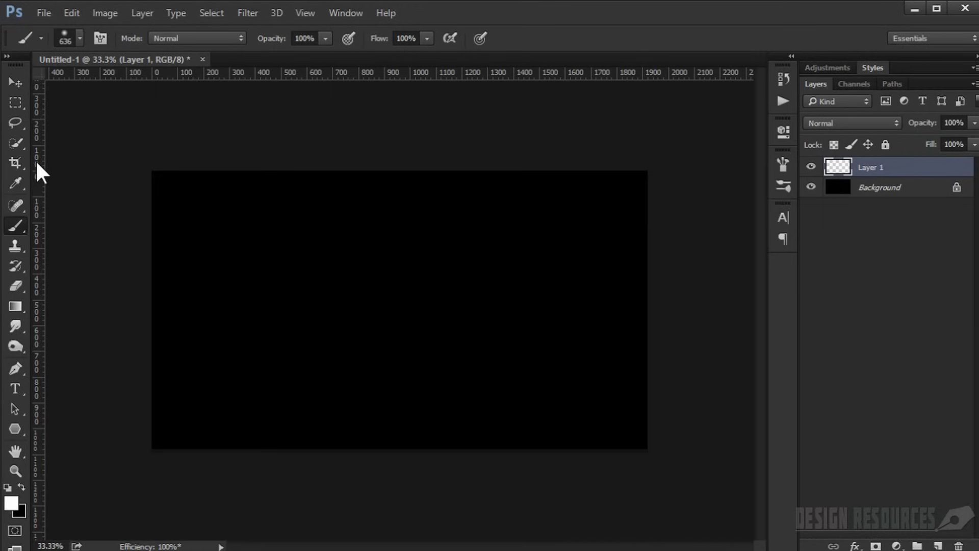
Place a vertical guide on the canvas at about 915 px, near the horizontal middle.
{"action": "left_click_drag", "start_coordinate": [33, 163], "coordinate": [388, 184]}
{"action": "left_click", "coordinate": [391, 185]}
{"action": "left_click", "coordinate": [391, 186]}
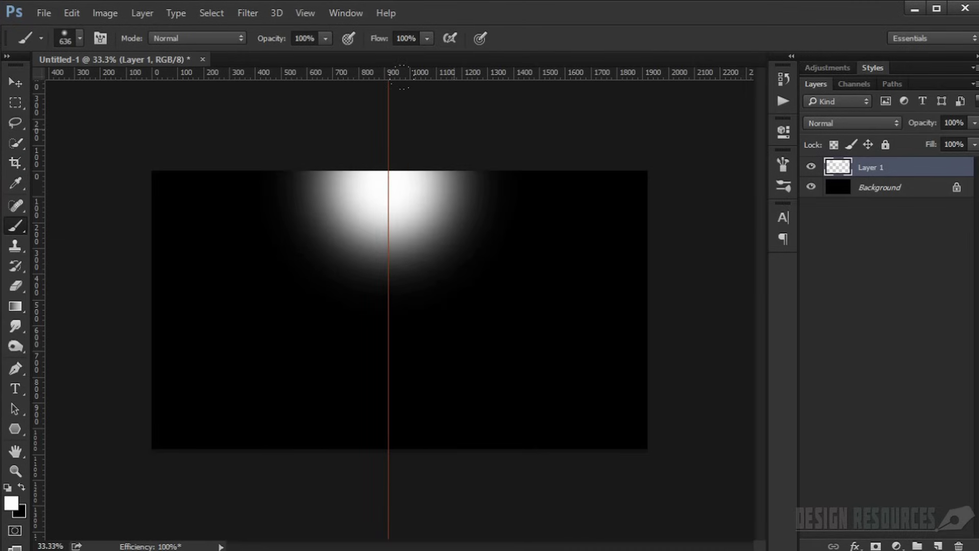
{"action": "key", "text": "ctrl+z"}
{"action": "key", "text": "ctrl+z"}
{"action": "key", "text": "ctrl+z"}
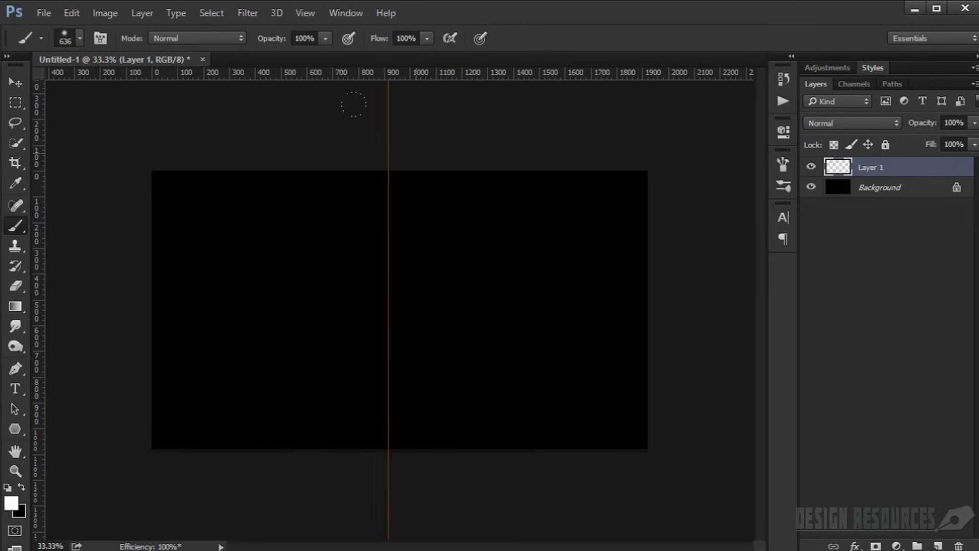
Move the vertical guide to the canvas center at about 960 px and add a horizontal guide at about 540 px.
{"action": "left_click", "coordinate": [15, 81]}
{"action": "left_click_drag", "start_coordinate": [389, 160], "coordinate": [401, 163]}
{"action": "left_click_drag", "start_coordinate": [453, 72], "coordinate": [446, 308]}
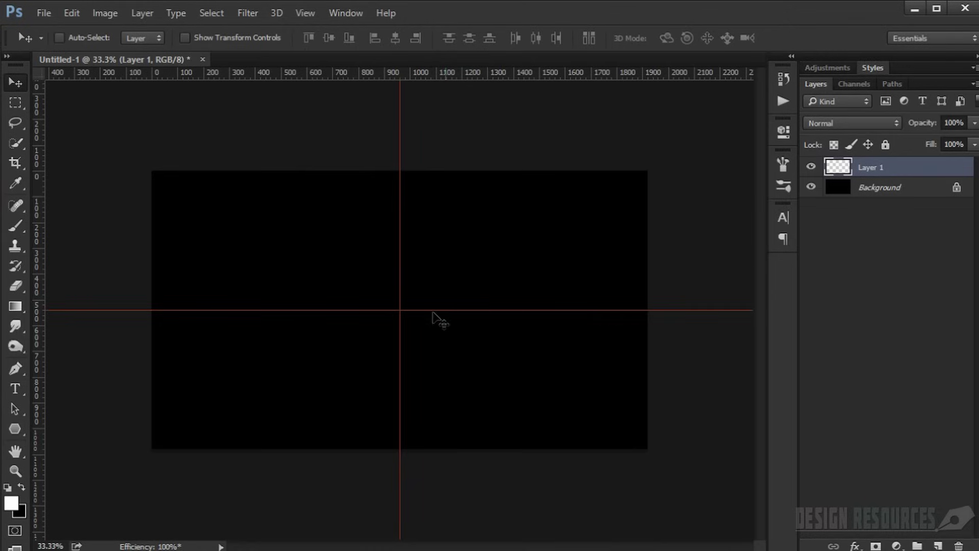
Paint a soft white glow on Layer 1 at the guide intersection, using brush sizes of about 288 and 173 px.
{"action": "left_click", "coordinate": [16, 225]}
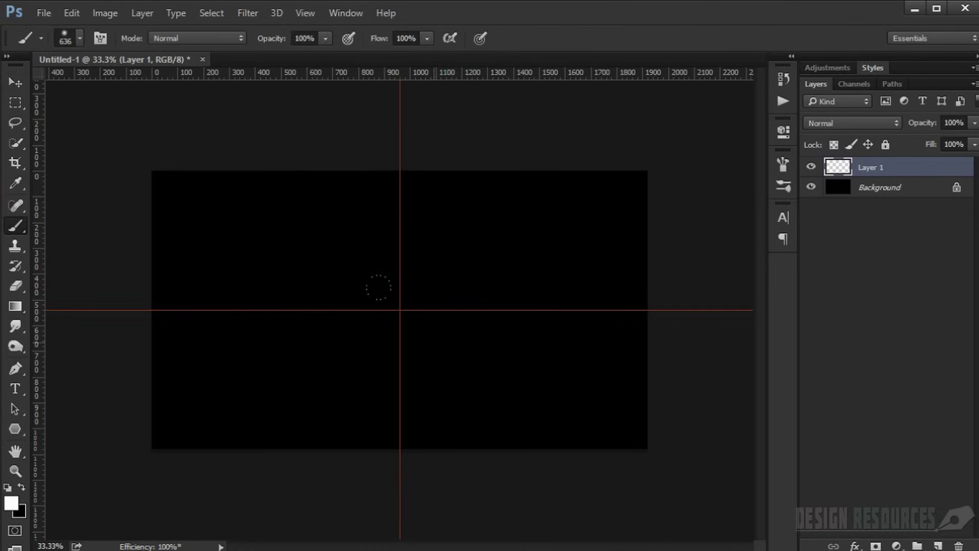
{"action": "scroll", "coordinate": [400, 310], "scroll_direction": "up", "scroll_amount": 5}
{"action": "left_click_drag", "start_coordinate": [408, 310], "coordinate": [238, 295]}
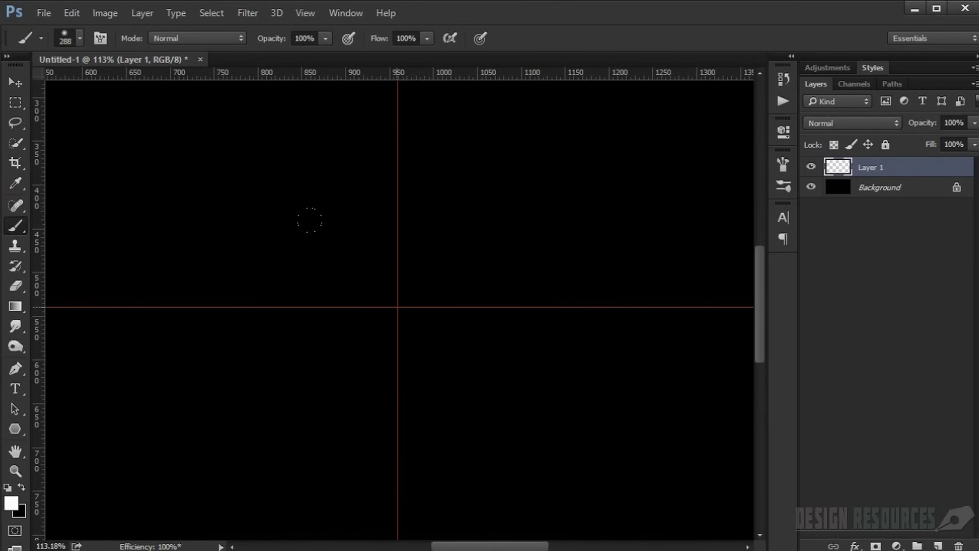
{"action": "left_click", "coordinate": [397, 307]}
{"action": "left_click_drag", "start_coordinate": [397, 307], "coordinate": [344, 304]}
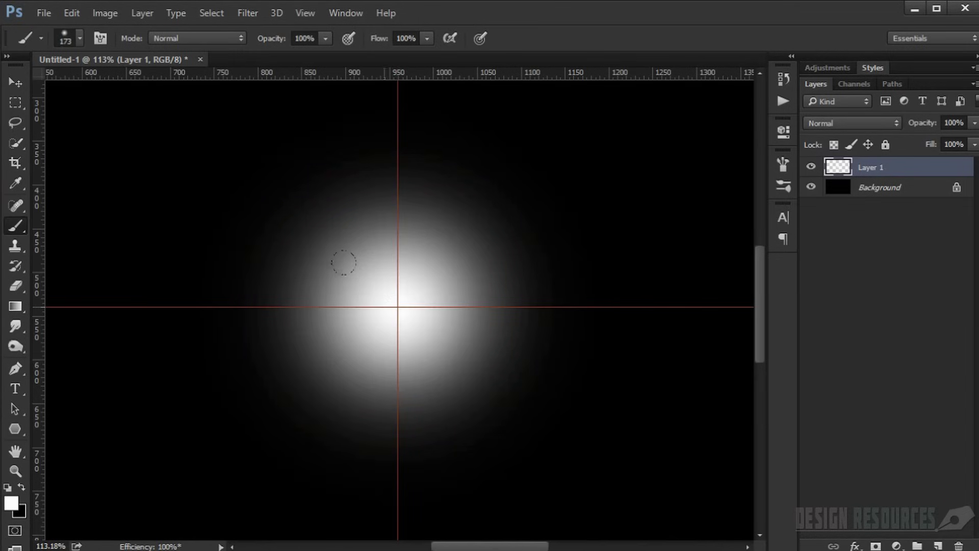
{"action": "left_click", "coordinate": [397, 306]}
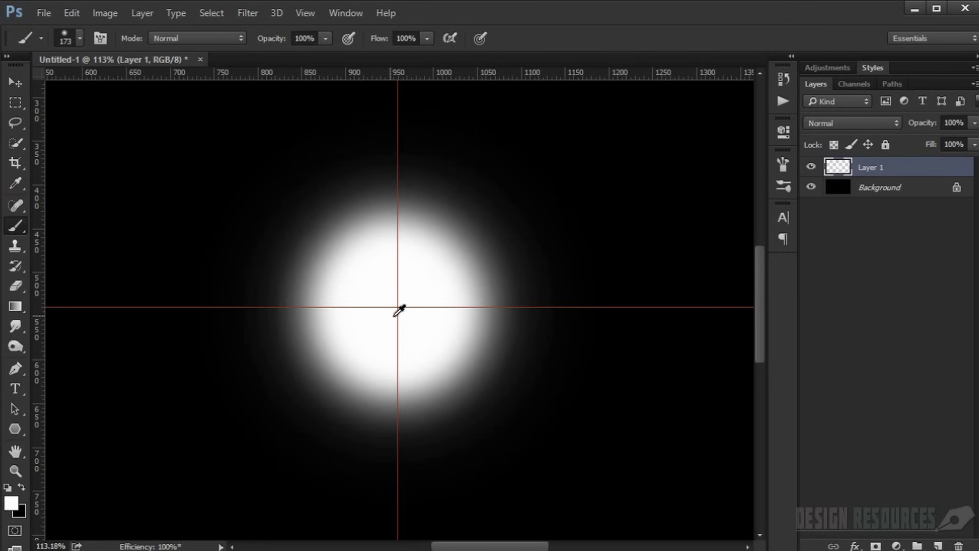
Free Transform the glow about its center, squashing its height to about 3.4% into a thin horizontal streak.
{"action": "scroll", "coordinate": [398, 309], "scroll_direction": "down", "scroll_amount": 3}
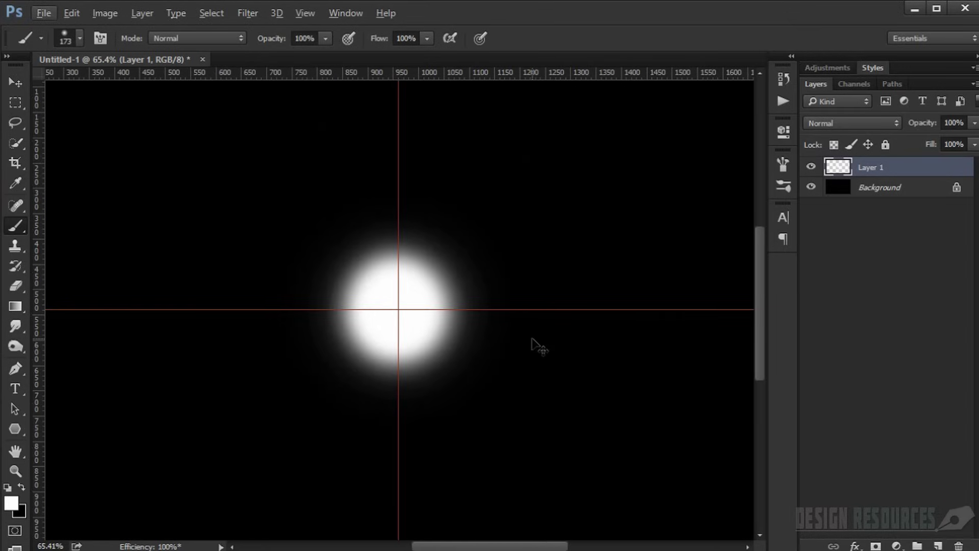
{"action": "key", "text": "ctrl+t"}
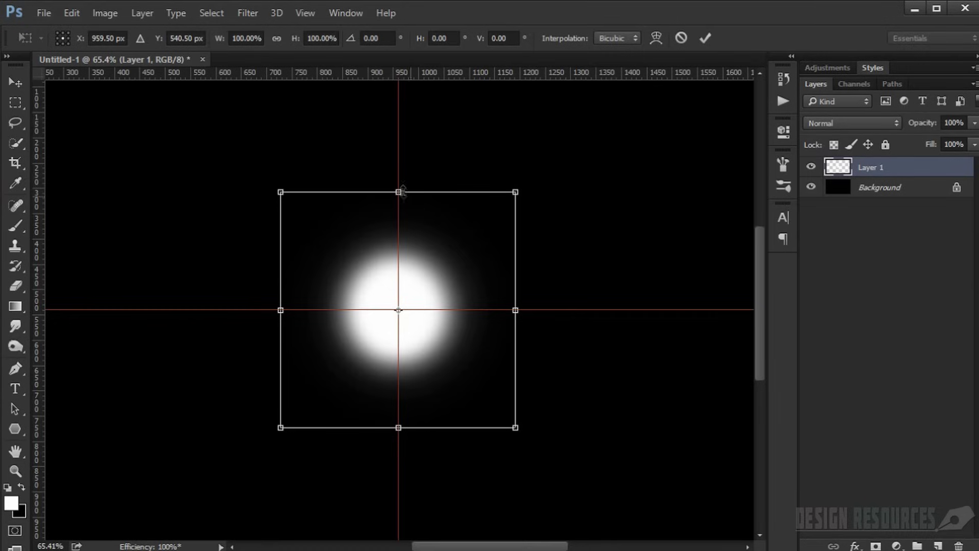
{"action": "mouse_move", "coordinate": [398, 204]}
{"action": "left_mouse_down"}
{"action": "mouse_move", "coordinate": [409, 300]}
{"action": "mouse_move", "coordinate": [400, 312]}
{"action": "left_mouse_up"}
{"action": "scroll", "coordinate": [404, 299], "scroll_direction": "up", "scroll_amount": 3}
{"action": "scroll", "coordinate": [393, 321], "scroll_direction": "down", "scroll_amount": 3}
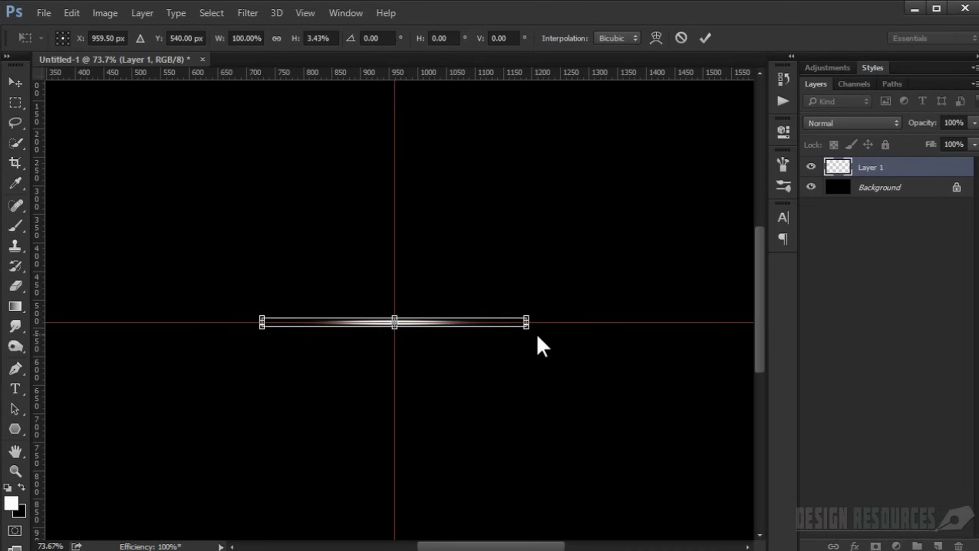
Rotate the streak 45° about the center, stretch its width to about 323%, and apply the transform.
{"action": "scroll", "coordinate": [457, 332], "scroll_direction": "down", "scroll_amount": 3}
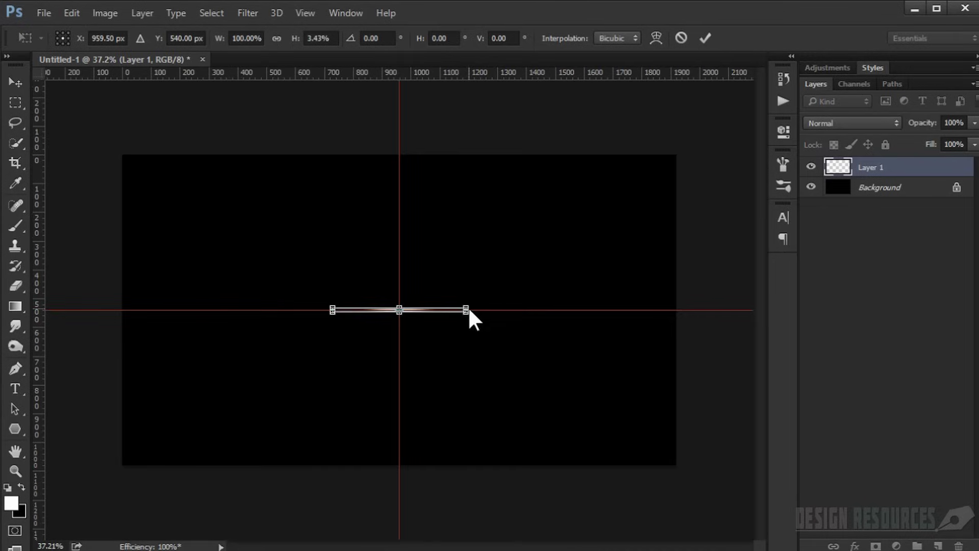
{"action": "left_click_drag", "start_coordinate": [470, 309], "coordinate": [594, 480]}
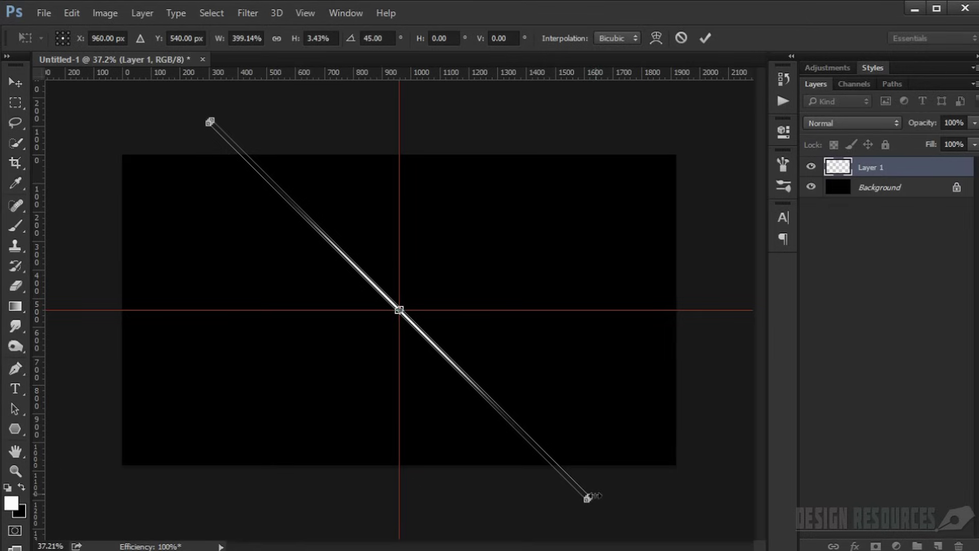
{"action": "left_click_drag", "start_coordinate": [589, 498], "coordinate": [552, 472]}
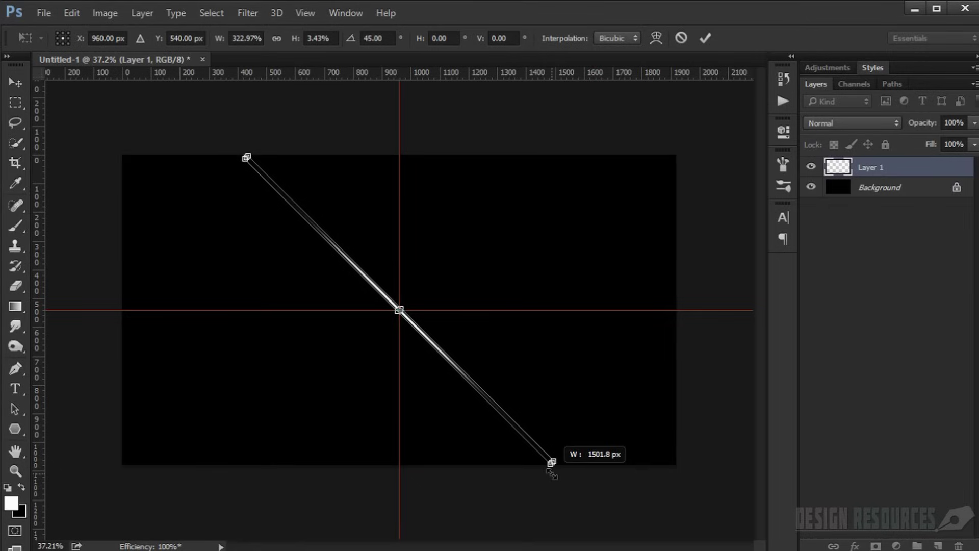
{"action": "key", "text": "b"}
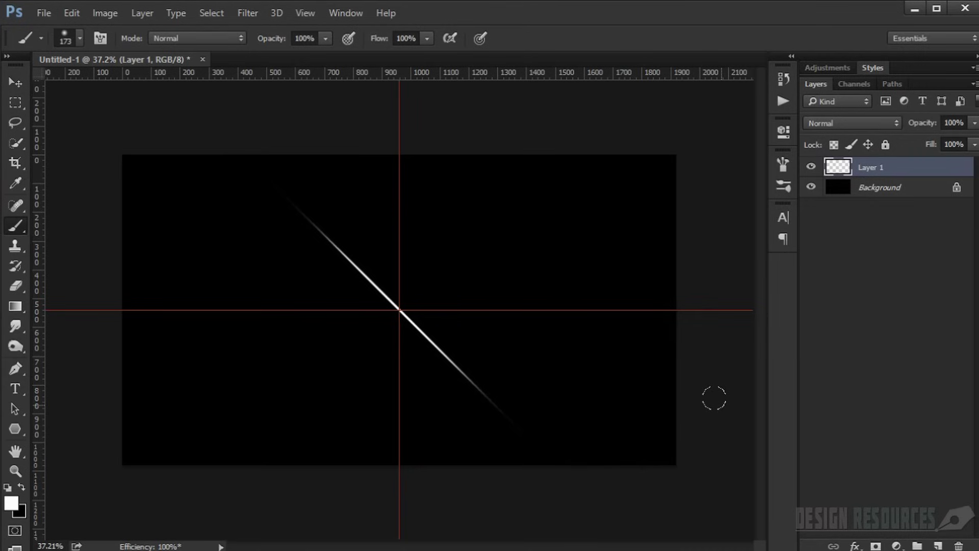
Duplicate Layer 1 and rotate the copy 90° so the two streaks form an X at the center.
{"action": "key", "text": "ctrl+j"}
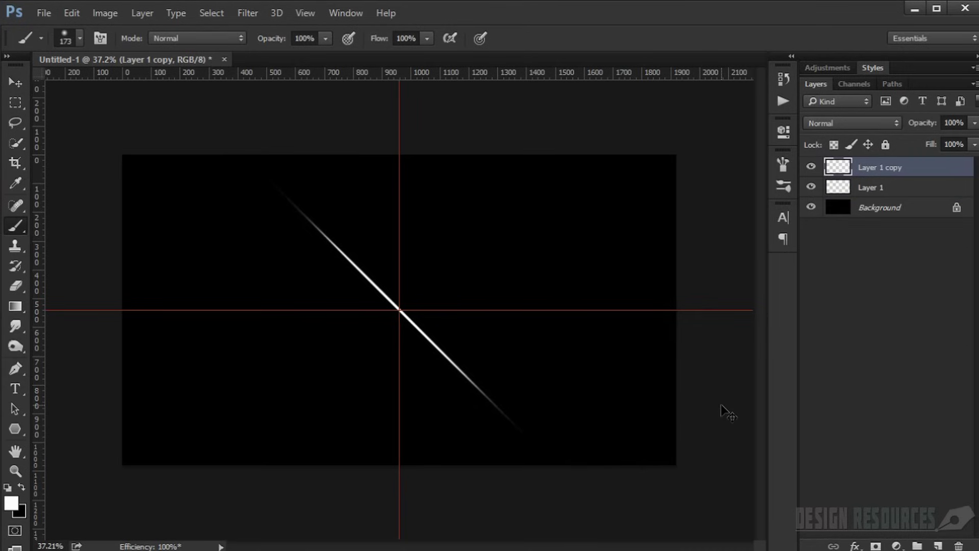
{"action": "key", "text": "ctrl+t"}
{"action": "left_click_drag", "start_coordinate": [619, 94], "coordinate": [509, 420]}
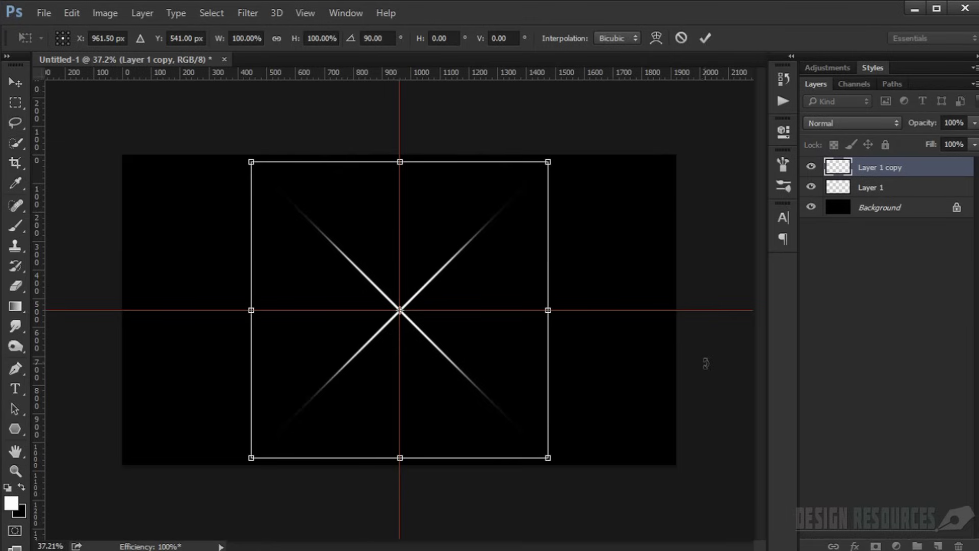
{"action": "key", "text": "b"}
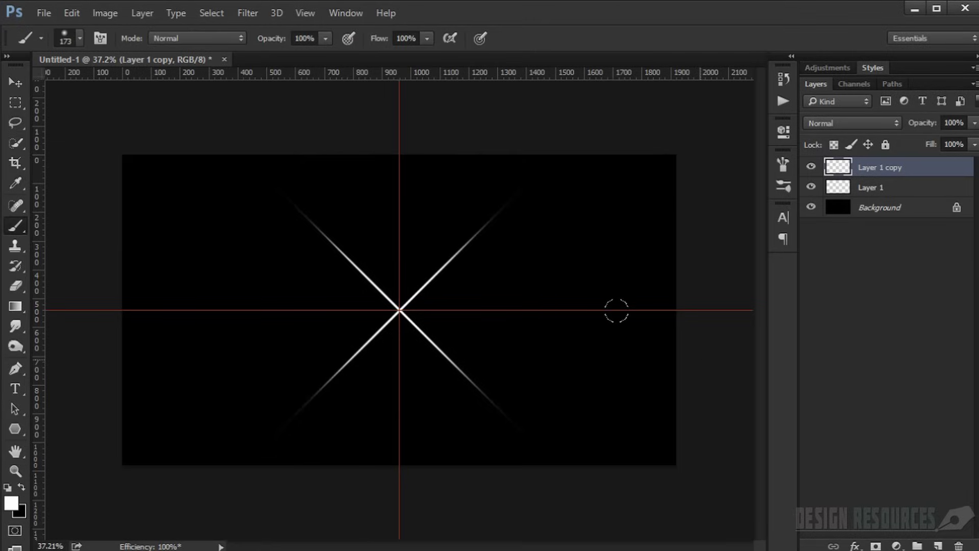
Add a new layer above Layer 1 copy and paint a soft white glow at the guide intersection with a 153 px brush.
{"action": "scroll", "coordinate": [372, 313], "scroll_direction": "up", "scroll_amount": 5, "text": "alt"}
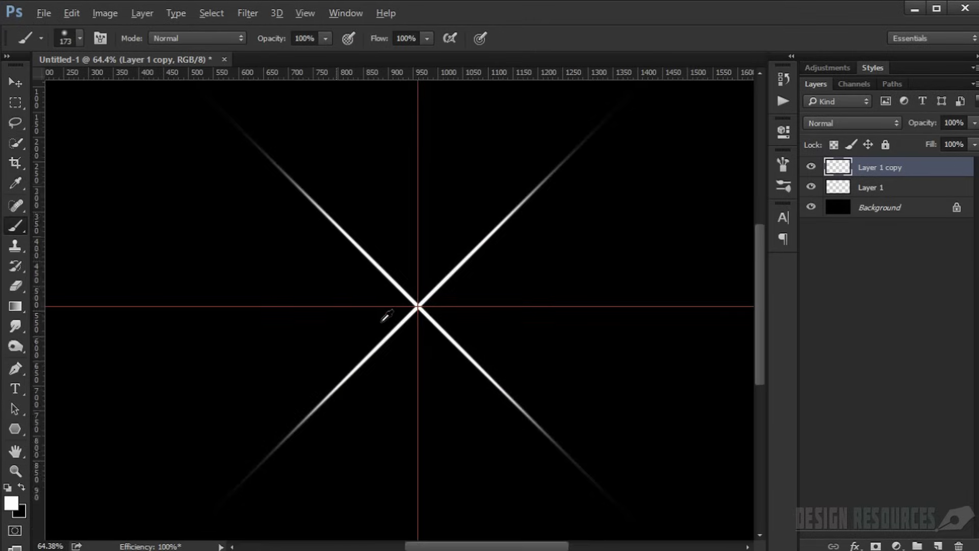
{"action": "left_click", "coordinate": [938, 545]}
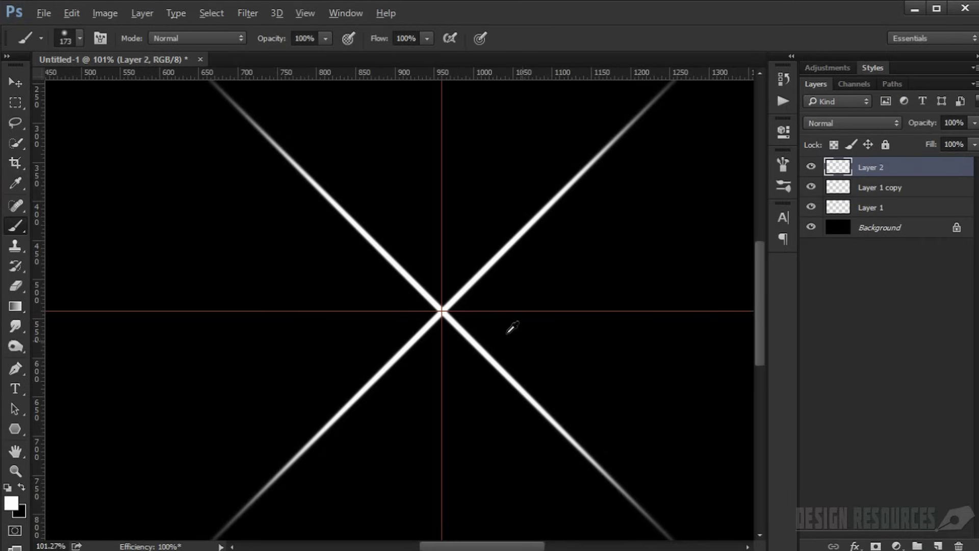
{"action": "scroll", "coordinate": [509, 328], "scroll_direction": "up", "scroll_amount": 4, "text": "alt"}
{"action": "right_click", "coordinate": [419, 305], "text": "alt"}
{"action": "mouse_move", "coordinate": [419, 305]}
{"action": "left_mouse_down"}
{"action": "mouse_move", "coordinate": [427, 308]}
{"action": "mouse_move", "coordinate": [356, 301]}
{"action": "mouse_move", "coordinate": [436, 313]}
{"action": "left_mouse_up"}
{"action": "left_click", "coordinate": [402, 302]}
{"action": "right_click", "coordinate": [404, 312], "text": "alt"}
{"action": "left_click", "coordinate": [403, 301]}
{"action": "right_click", "coordinate": [403, 302], "text": "alt"}
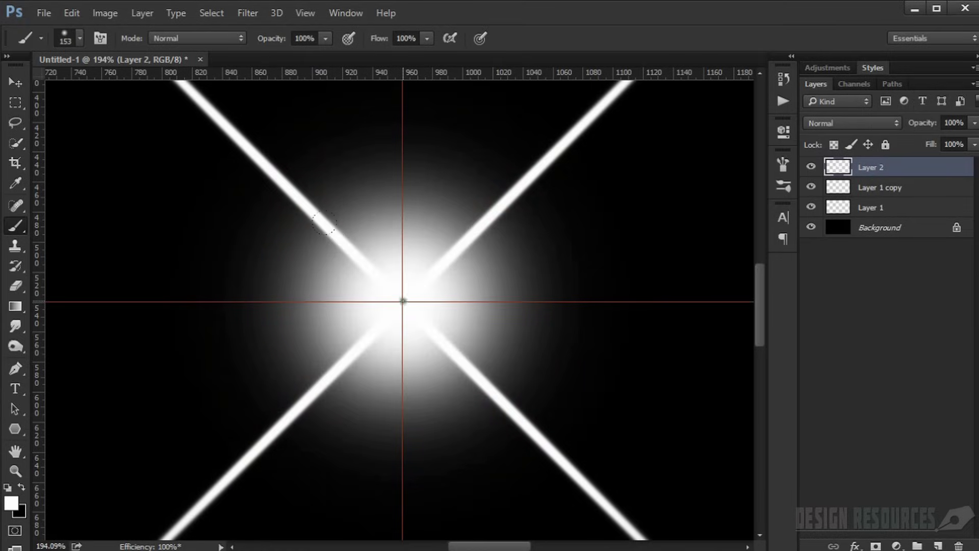
{"action": "left_click", "coordinate": [402, 301]}
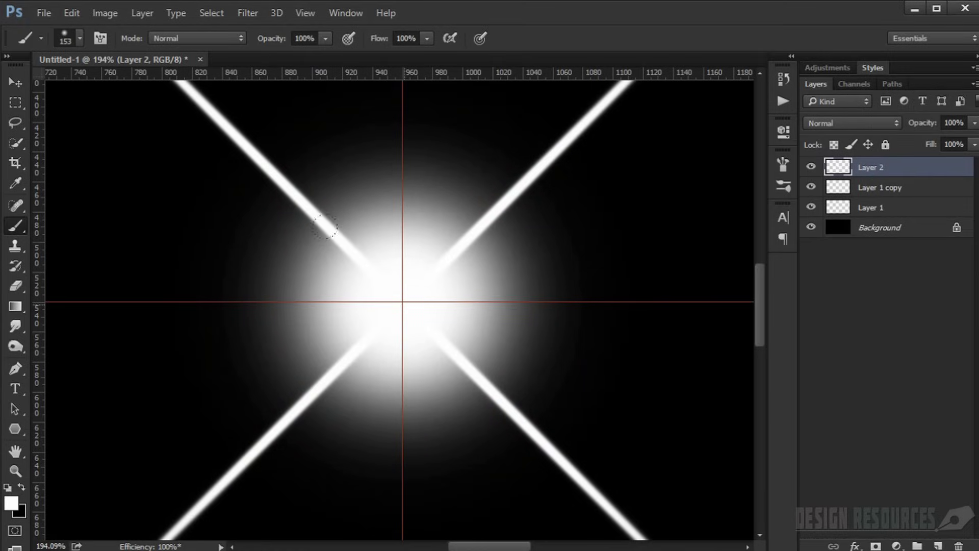
{"action": "left_click", "coordinate": [326, 229]}
Free Transform the Layer 2 glow about its center, squash its height to about 10.4%, and rotate it 45° along one streak.
{"action": "scroll", "coordinate": [682, 261], "scroll_direction": "down", "scroll_amount": 2}
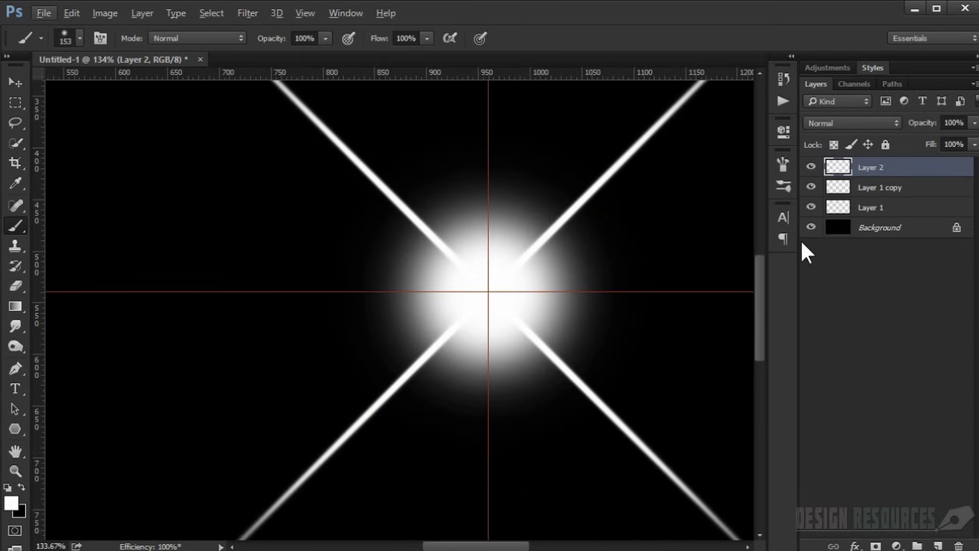
{"action": "key", "text": "ctrl+t"}
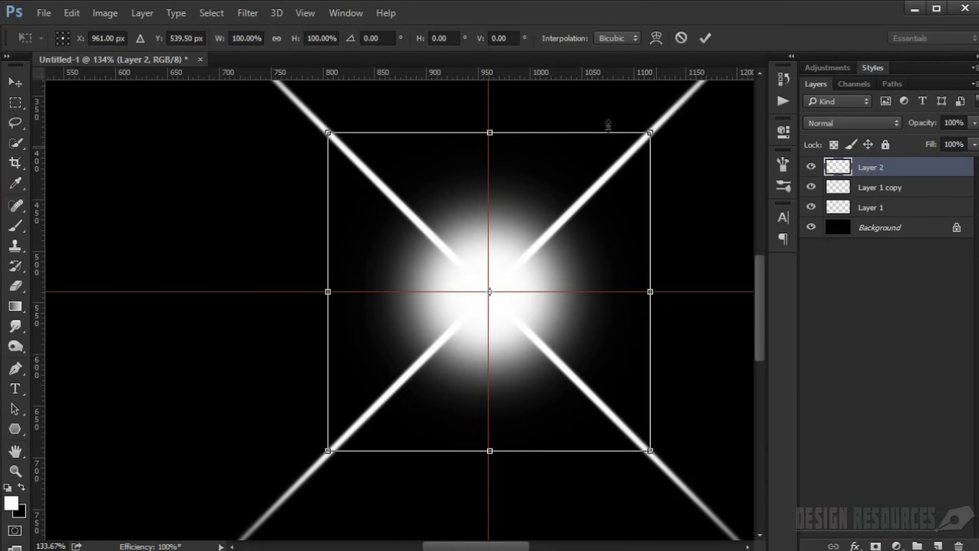
{"action": "left_click_drag", "start_coordinate": [489, 135], "coordinate": [489, 288]}
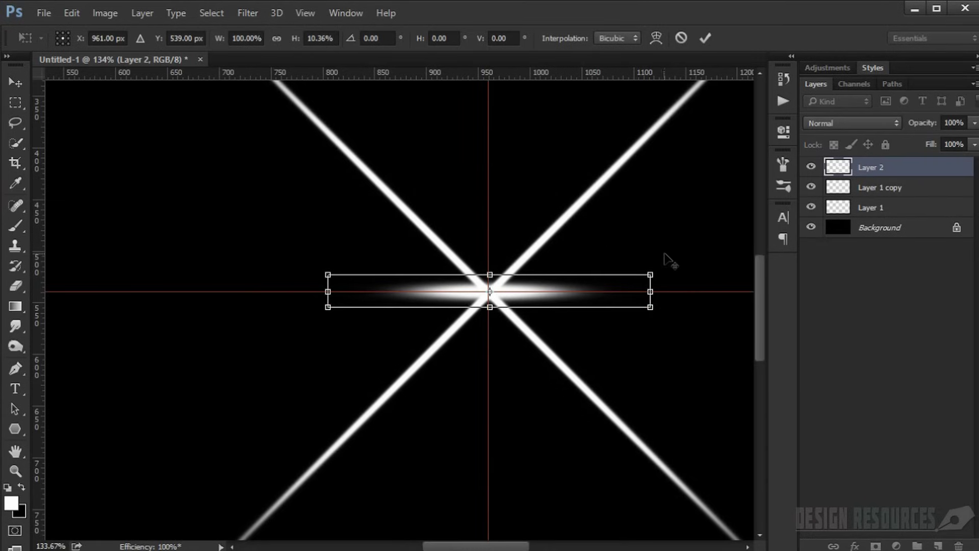
{"action": "mouse_move", "coordinate": [649, 262]}
{"action": "left_mouse_down"}
{"action": "mouse_move", "coordinate": [661, 300]}
{"action": "mouse_move", "coordinate": [641, 390]}
{"action": "left_mouse_up"}
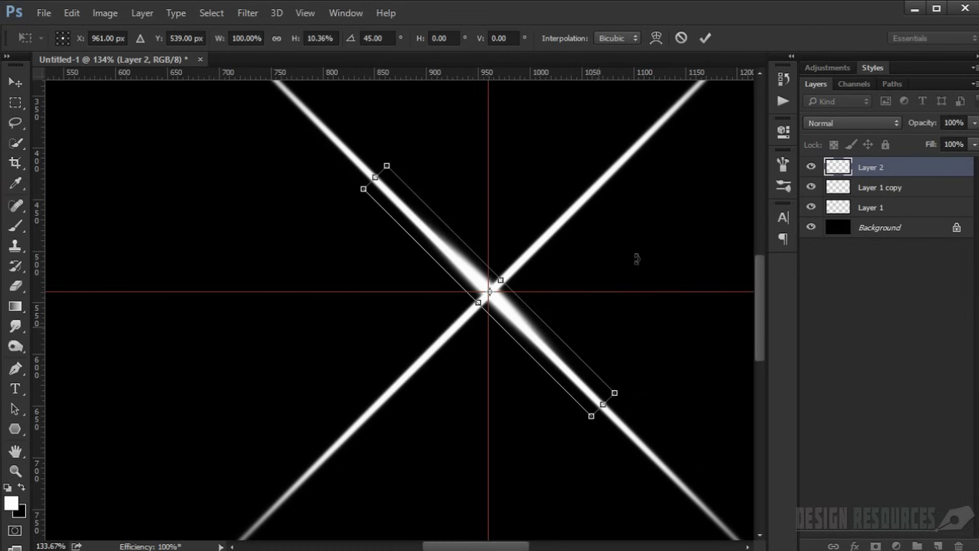
{"action": "key", "text": "Return"}
{"action": "key", "text": "b"}
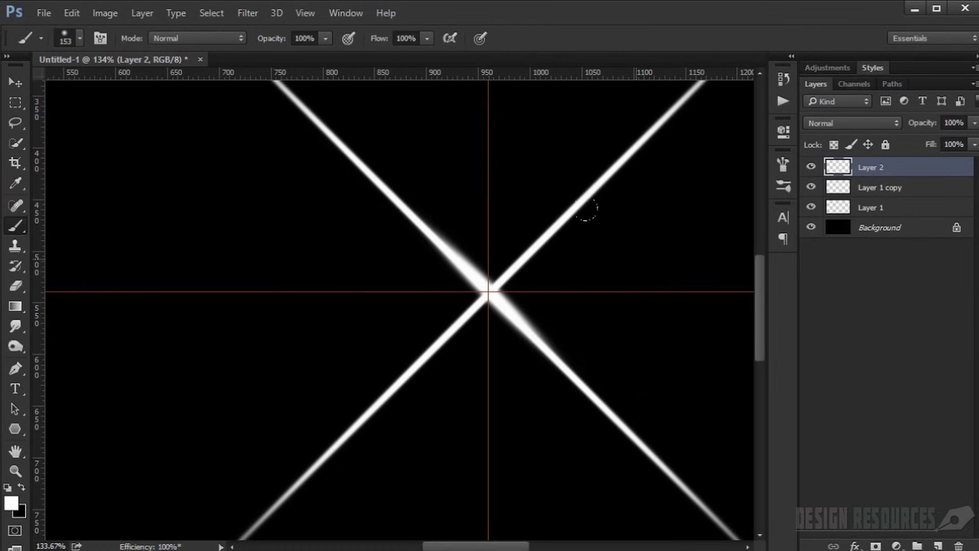
Nudge the thicker Layer 2 streak 2 px down to center it on the X and apply the transform.
{"action": "scroll", "coordinate": [632, 254], "scroll_direction": "up", "scroll_amount": 2}
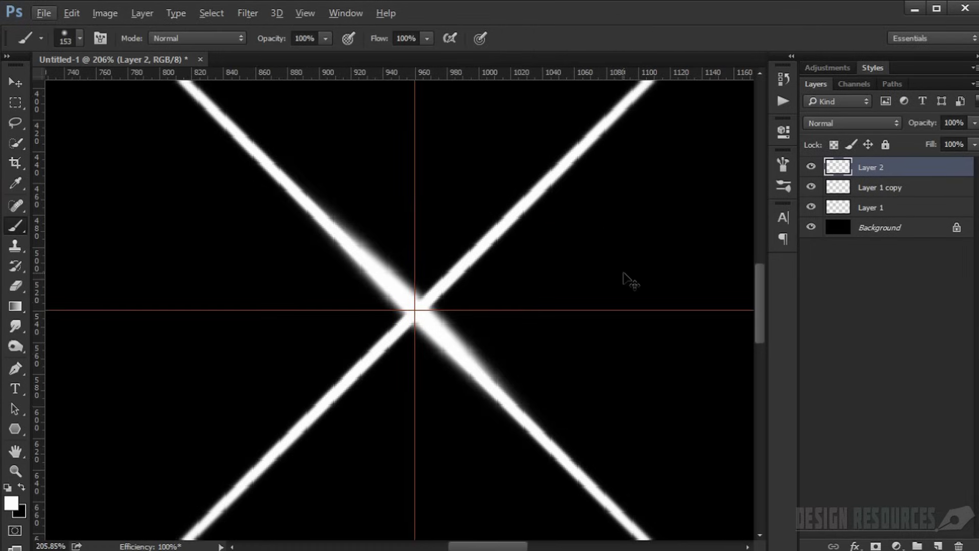
{"action": "key", "text": "ctrl+t"}
{"action": "left_click_drag", "start_coordinate": [415, 314], "coordinate": [415, 313]}
{"action": "key", "text": "Down"}
{"action": "key", "text": "Down"}
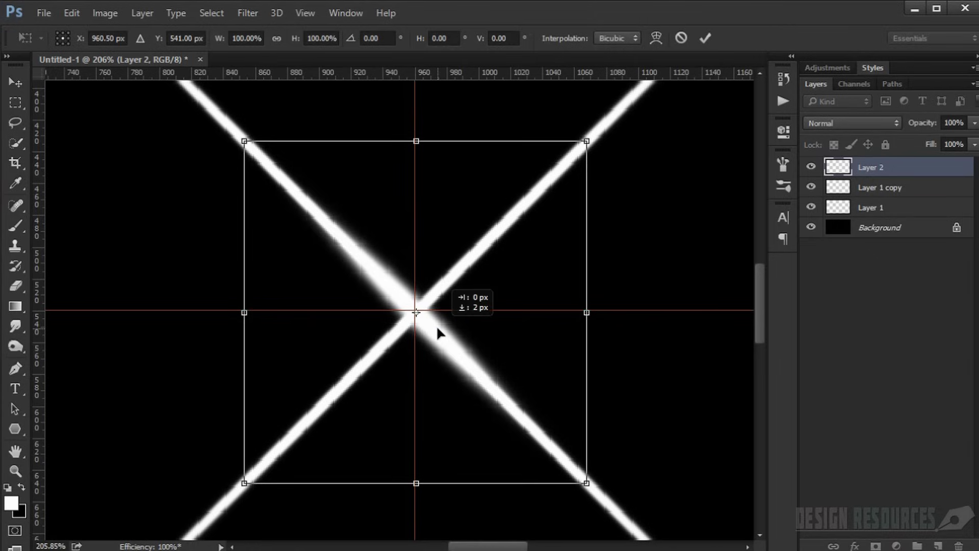
{"action": "key", "text": "Return"}
{"action": "key", "text": "b"}
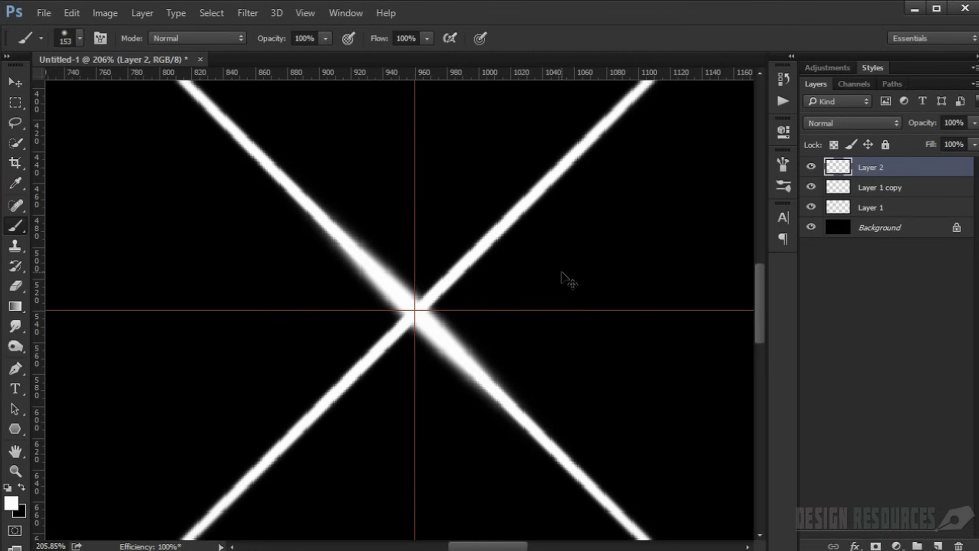
Duplicate Layer 2 and rotate the copy -90° about its center so it lies along the other arm of the X.
{"action": "key", "text": "ctrl+j"}
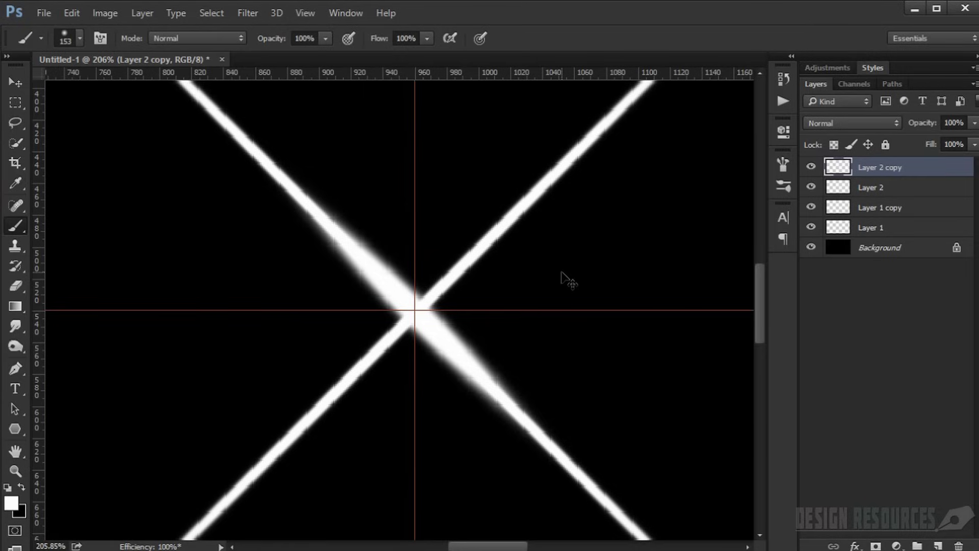
{"action": "key", "text": "ctrl+t"}
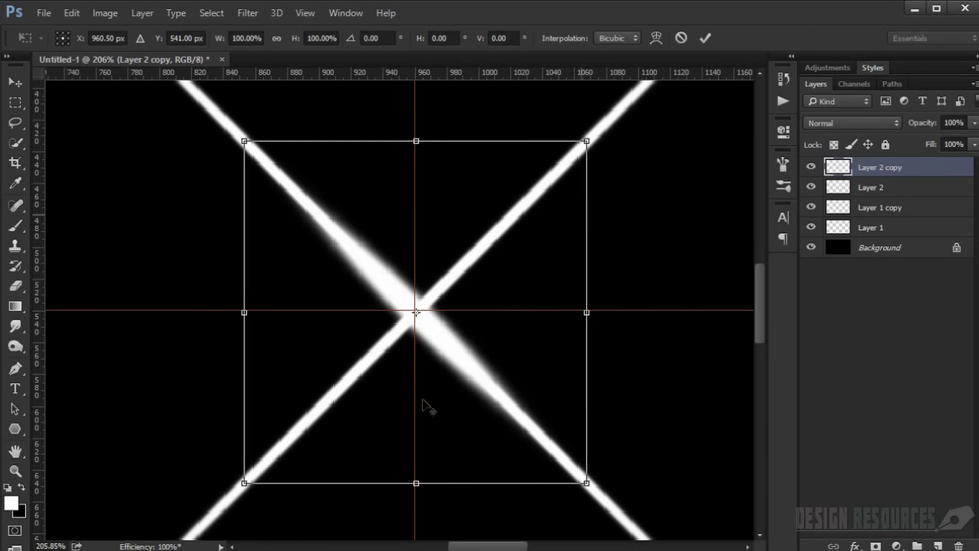
{"action": "scroll", "coordinate": [448, 350], "scroll_direction": "down", "scroll_amount": 4}
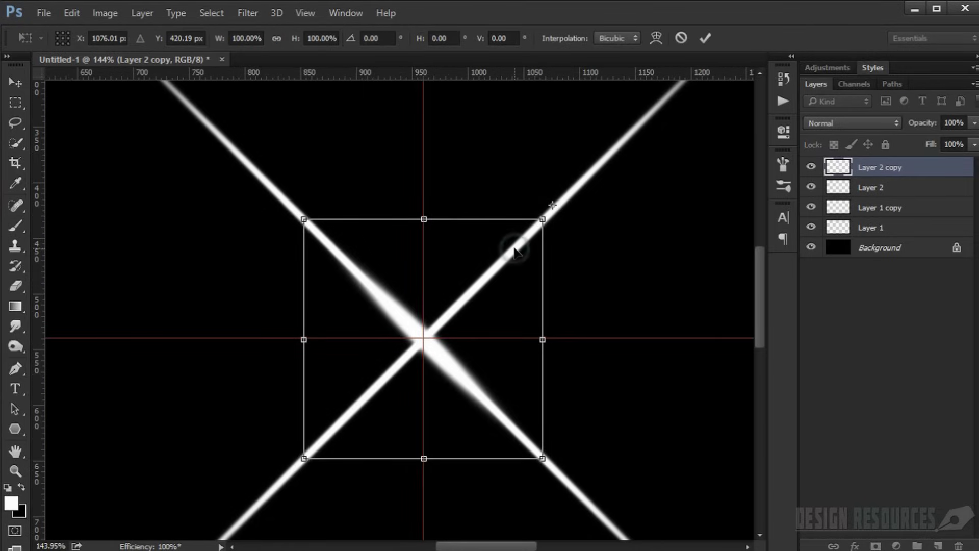
{"action": "key", "text": "Return"}
{"action": "key", "text": "b"}
{"action": "key", "text": "ctrl+t"}
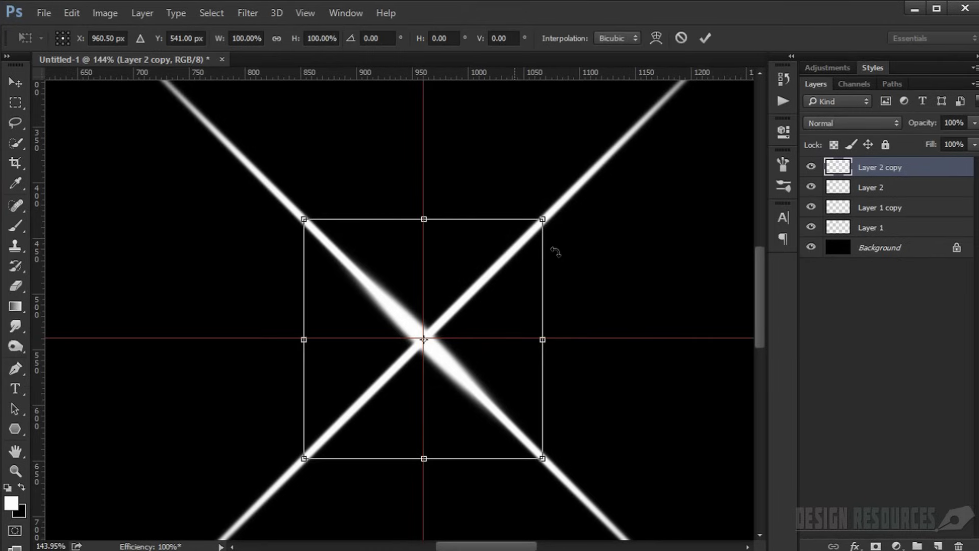
{"action": "left_click_drag", "start_coordinate": [559, 204], "coordinate": [330, 153]}
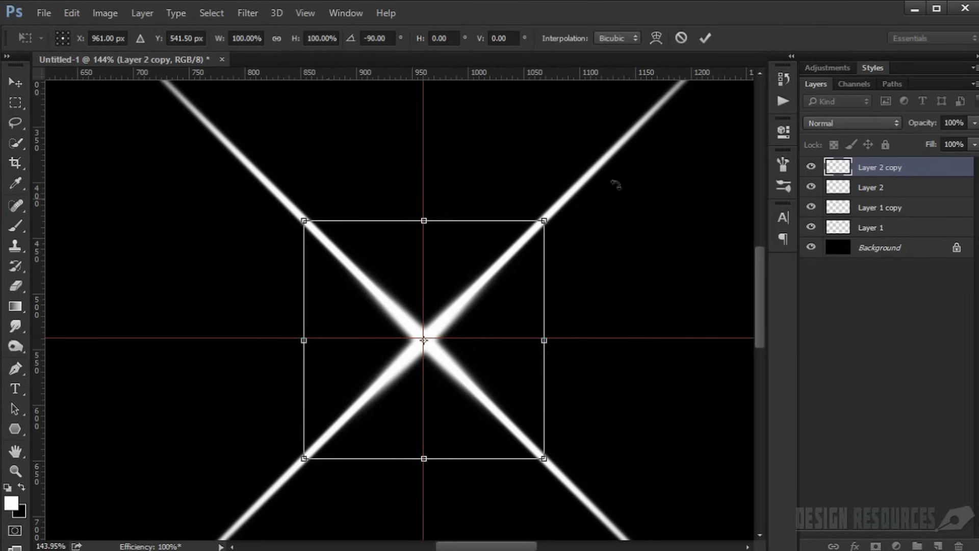
{"action": "key", "text": "b"}
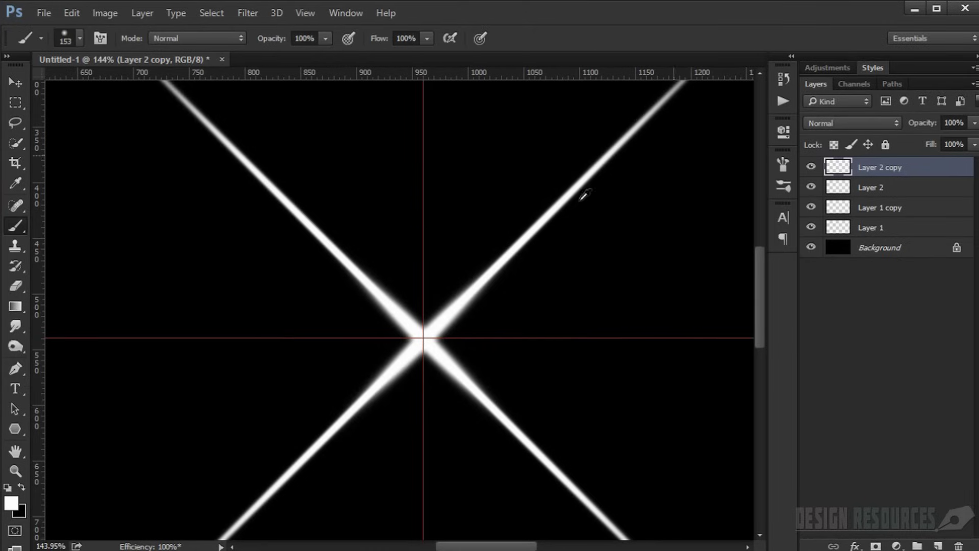
Select Layer 2 and Layer 2 copy together and scale both proportionally from the center to about 172%.
{"action": "scroll", "coordinate": [576, 227], "scroll_direction": "down", "scroll_amount": 2}
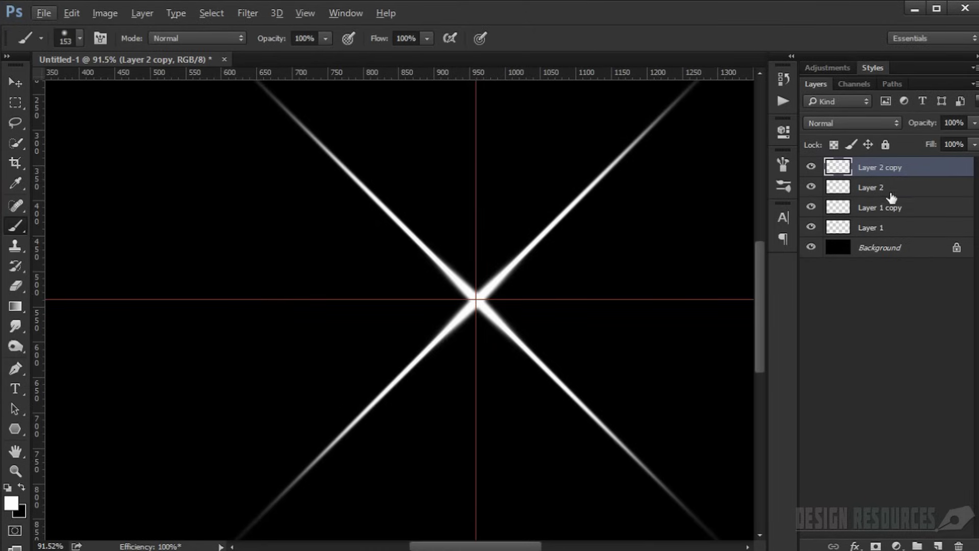
{"action": "left_click", "coordinate": [883, 190], "text": "shift"}
{"action": "key", "text": "ctrl+t"}
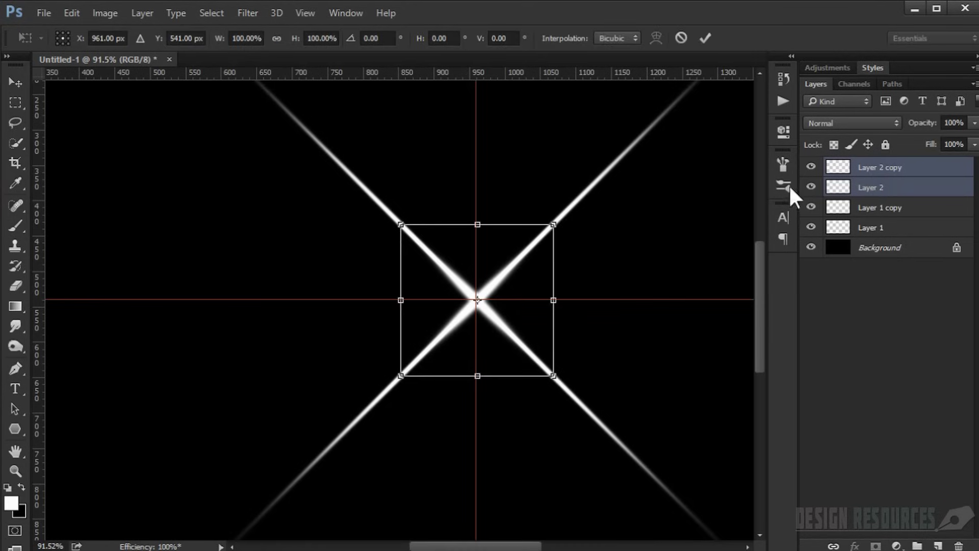
{"action": "scroll", "coordinate": [597, 357], "scroll_direction": "down", "scroll_amount": 1}
{"action": "left_click_drag", "start_coordinate": [572, 365], "coordinate": [610, 403]}
{"action": "key", "text": "b"}
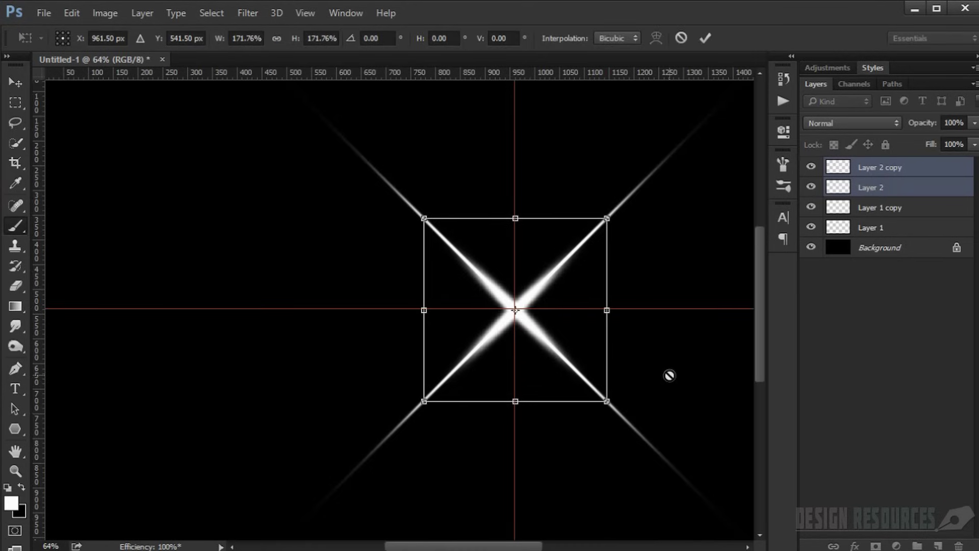
{"action": "scroll", "coordinate": [485, 306], "scroll_direction": "up", "scroll_amount": 5}
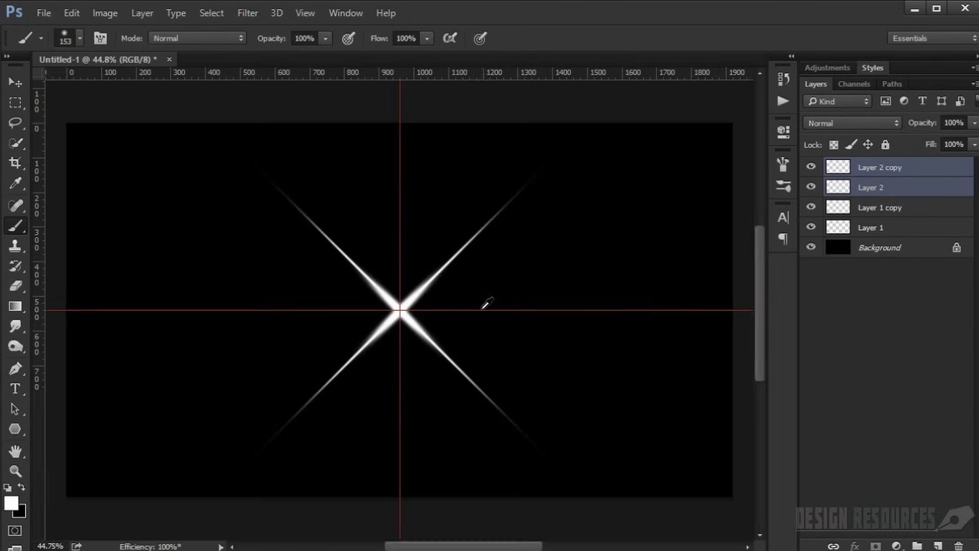
Hide Layer 1, Layer 1 copy, Layer 2 and Layer 2 copy, leaving only the black background visible.
{"action": "scroll", "coordinate": [356, 325], "scroll_direction": "up", "scroll_amount": 2}
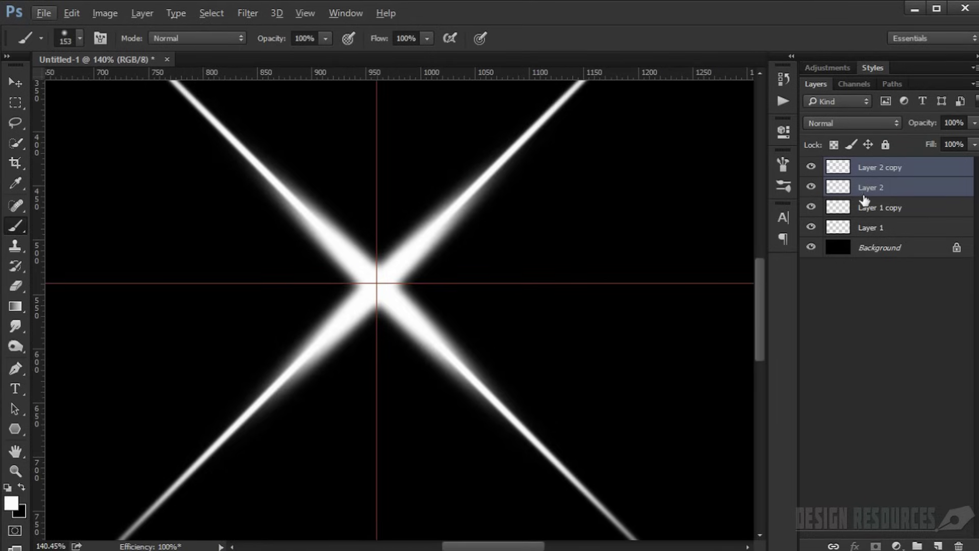
{"action": "left_click", "coordinate": [871, 226], "text": "shift"}
{"action": "left_click", "coordinate": [870, 206]}
{"action": "left_click", "coordinate": [811, 207]}
{"action": "left_click", "coordinate": [812, 226]}
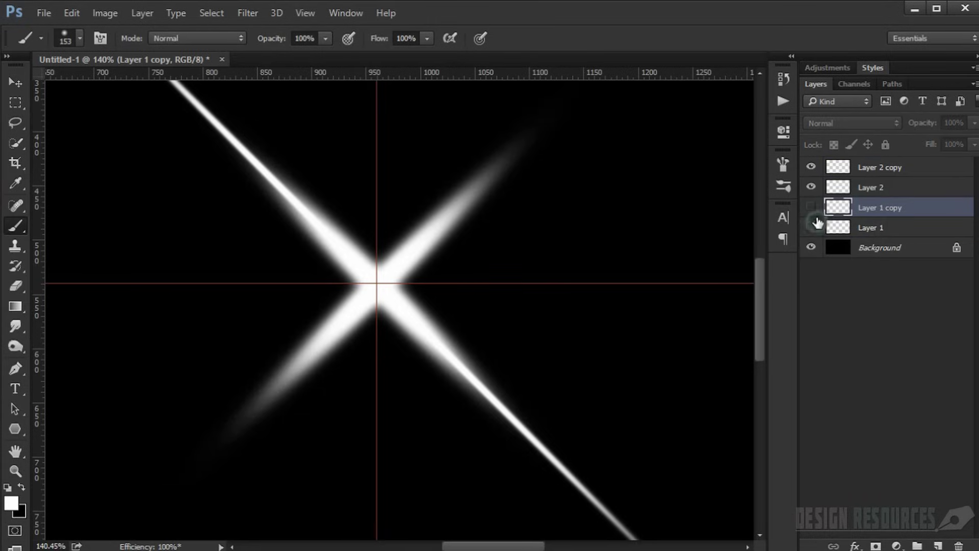
{"action": "left_click", "coordinate": [811, 187]}
{"action": "left_click", "coordinate": [811, 166]}
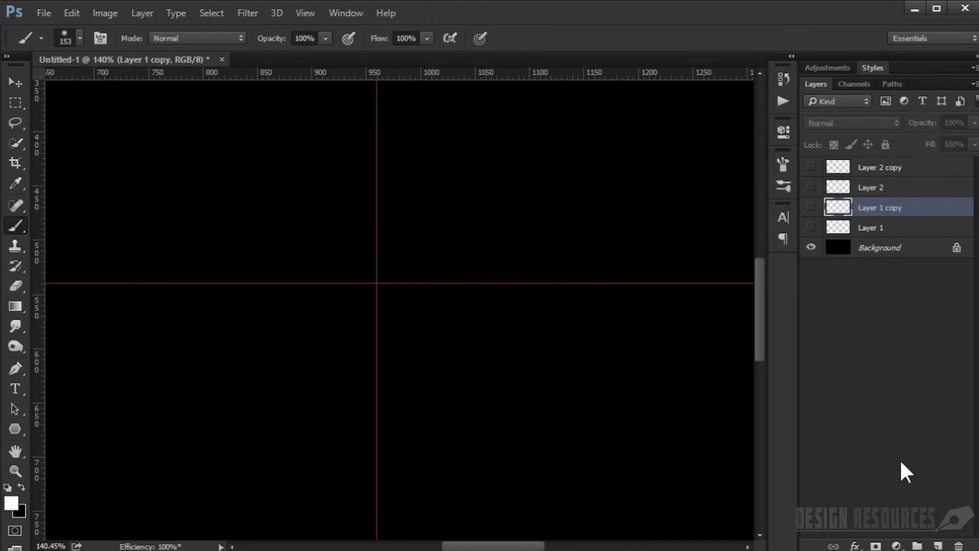
Add a new layer at the top of the stack and paint a short vertical white stroke with a 32 px brush near the guide intersection.
{"action": "left_click", "coordinate": [874, 167]}
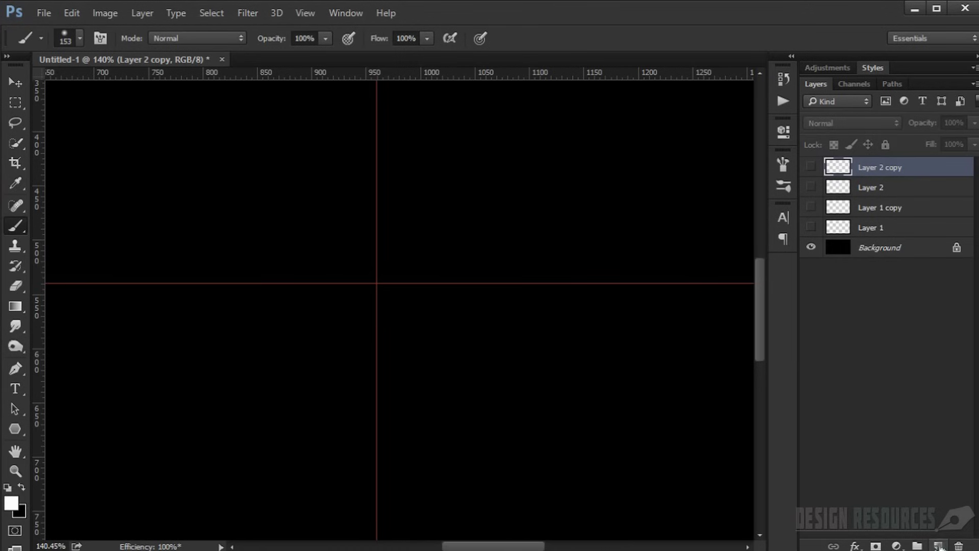
{"action": "left_click", "coordinate": [938, 546]}
{"action": "scroll", "coordinate": [392, 195], "scroll_direction": "up", "scroll_amount": 3}
{"action": "mouse_move", "coordinate": [438, 230]}
{"action": "left_mouse_down"}
{"action": "mouse_move", "coordinate": [415, 264]}
{"action": "mouse_move", "coordinate": [393, 262]}
{"action": "mouse_move", "coordinate": [412, 232]}
{"action": "mouse_move", "coordinate": [455, 253]}
{"action": "mouse_move", "coordinate": [461, 159]}
{"action": "mouse_move", "coordinate": [446, 339]}
{"action": "left_mouse_up"}
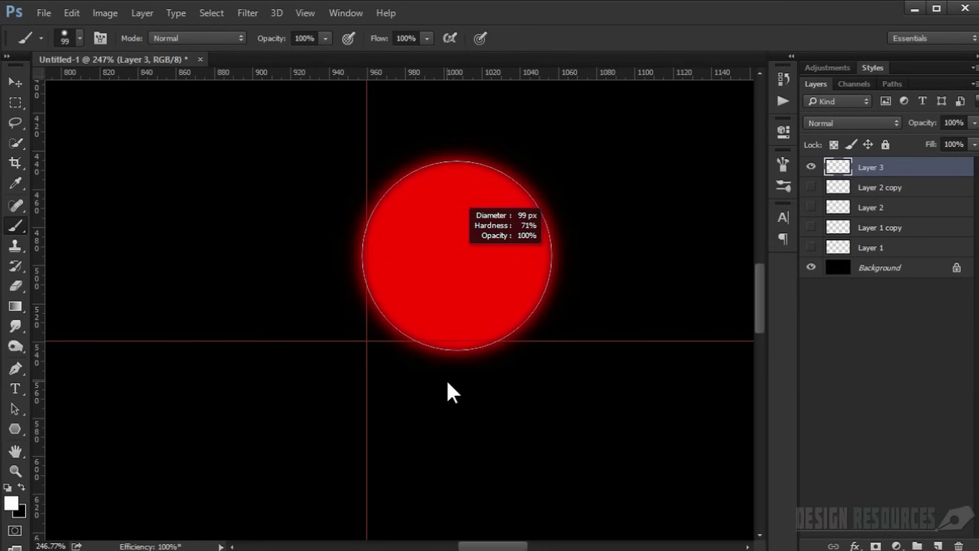
{"action": "left_click_drag", "start_coordinate": [445, 372], "coordinate": [445, 372]}
{"action": "left_click_drag", "start_coordinate": [440, 269], "coordinate": [374, 264]}
{"action": "mouse_move", "coordinate": [394, 214]}
{"action": "left_mouse_down"}
{"action": "mouse_move", "coordinate": [394, 329]}
{"action": "mouse_move", "coordinate": [388, 199]}
{"action": "mouse_move", "coordinate": [395, 319]}
{"action": "left_mouse_up"}
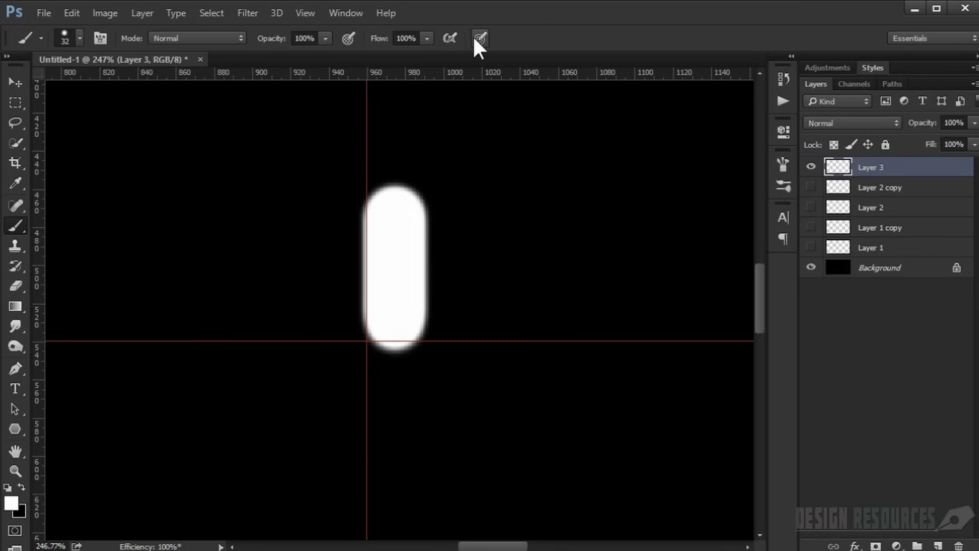
Rotate the Layer 3 stroke 45° and position it diagonally just above and to the right of the guide intersection.
{"action": "key", "text": "ctrl+t"}
{"action": "mouse_move", "coordinate": [485, 107]}
{"action": "left_mouse_down"}
{"action": "mouse_move", "coordinate": [518, 265]}
{"action": "mouse_move", "coordinate": [526, 251]}
{"action": "left_mouse_up"}
{"action": "left_click_drag", "start_coordinate": [457, 247], "coordinate": [507, 246]}
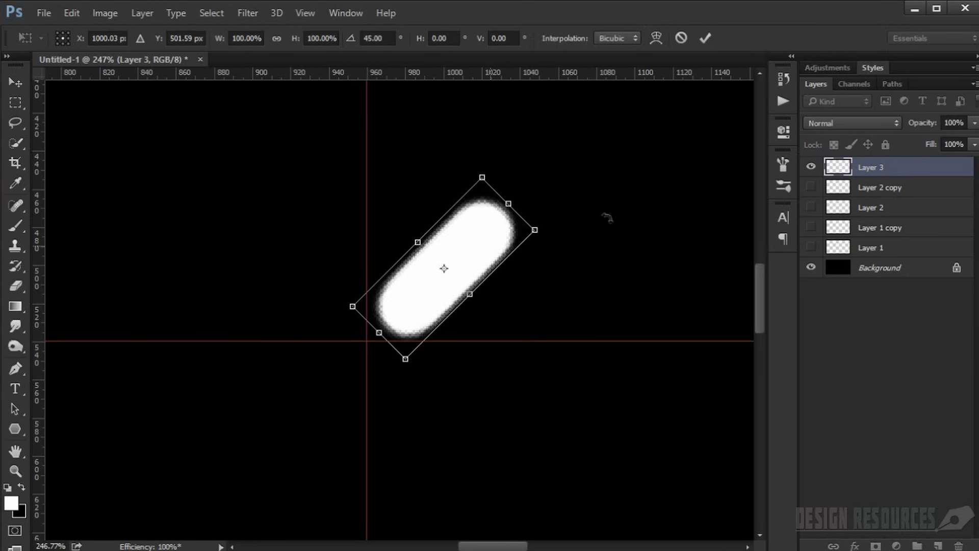
{"action": "key", "text": "Return"}
Apply a Radial Blur to the diagonal stroke with amount 50, Zoom method and Good quality.
{"action": "left_click", "coordinate": [244, 12]}
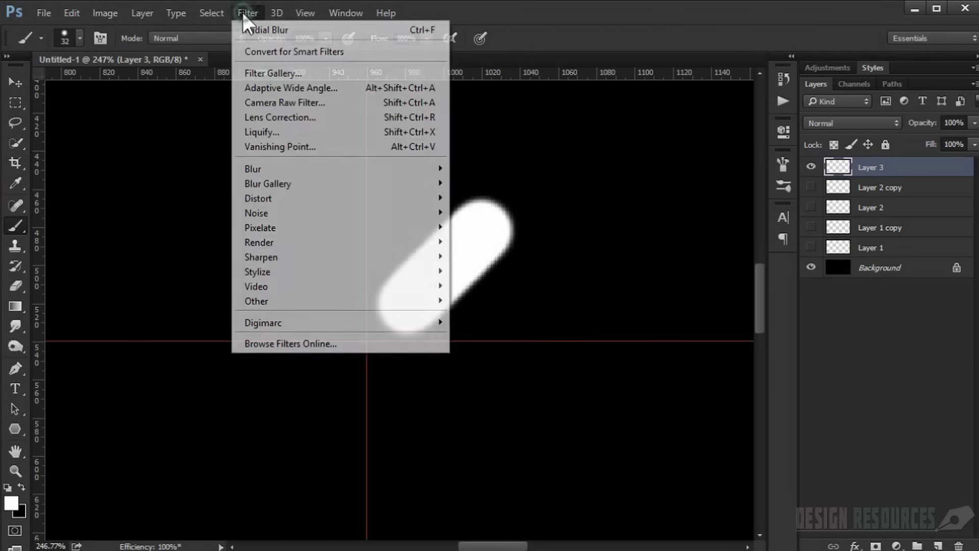
{"action": "mouse_move", "coordinate": [438, 168]}
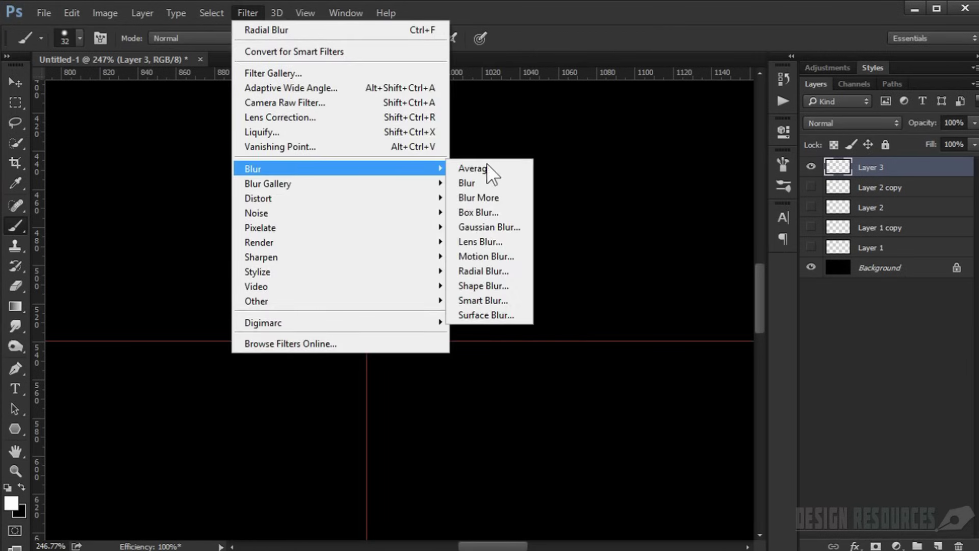
{"action": "left_click", "coordinate": [505, 271]}
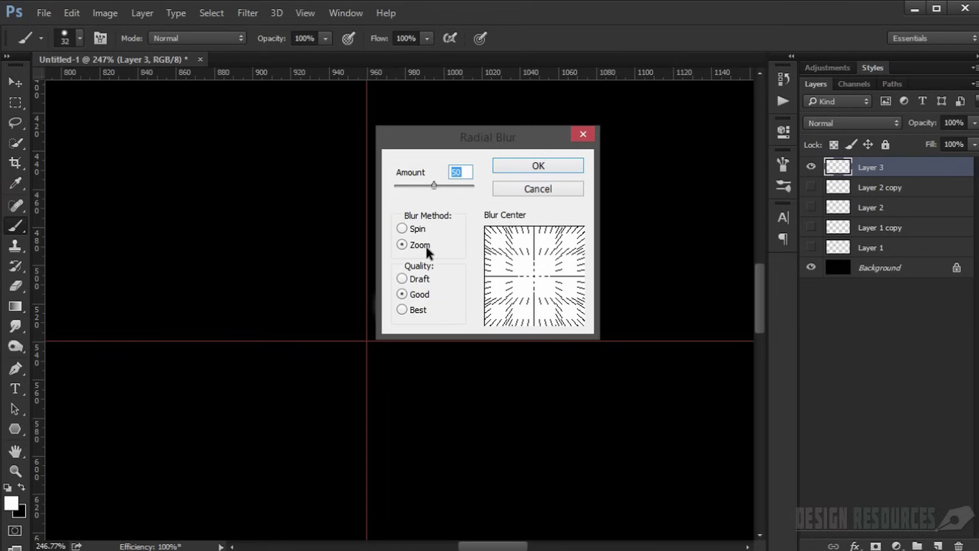
{"action": "left_click", "coordinate": [531, 165]}
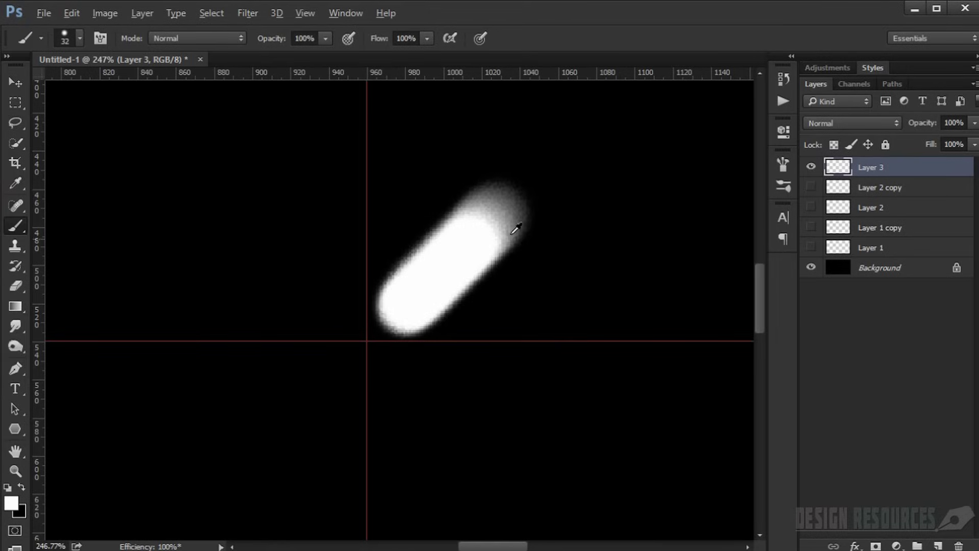
Show Layer 2 copy and Layer 2 again together with the blurred stroke on Layer 3.
{"action": "scroll", "coordinate": [518, 227], "scroll_direction": "down", "scroll_amount": 2}
{"action": "left_click_drag", "start_coordinate": [529, 218], "coordinate": [436, 219]}
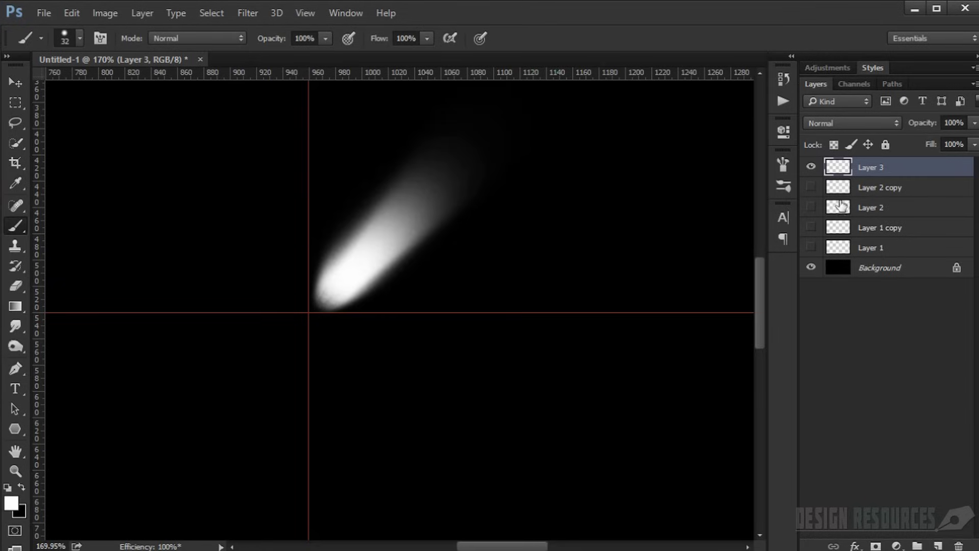
{"action": "left_click", "coordinate": [811, 186]}
{"action": "left_click", "coordinate": [811, 210]}
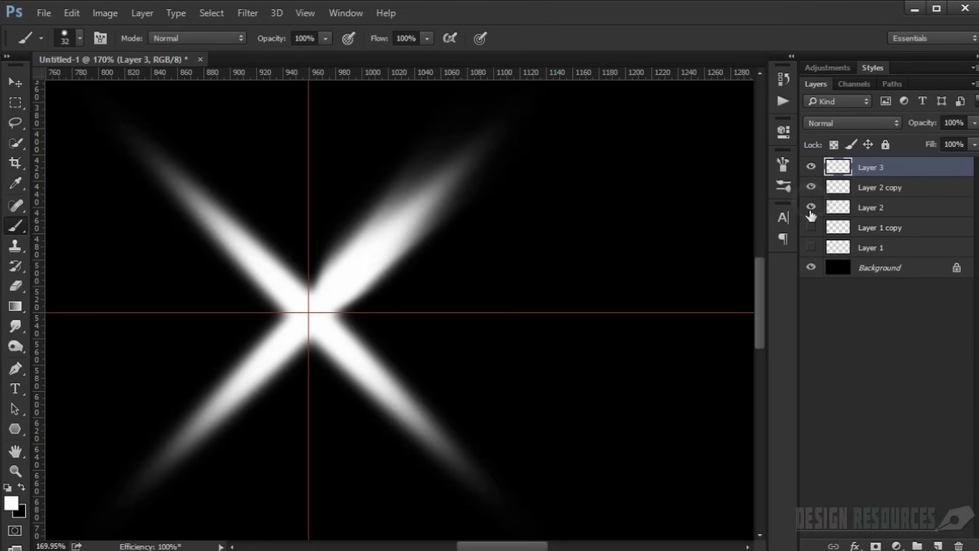
Show Layer 1 copy and Layer 1, and scale the Layer 3 stroke to about 113% with its corner on the guide intersection.
{"action": "left_click", "coordinate": [811, 227]}
{"action": "left_click", "coordinate": [811, 247]}
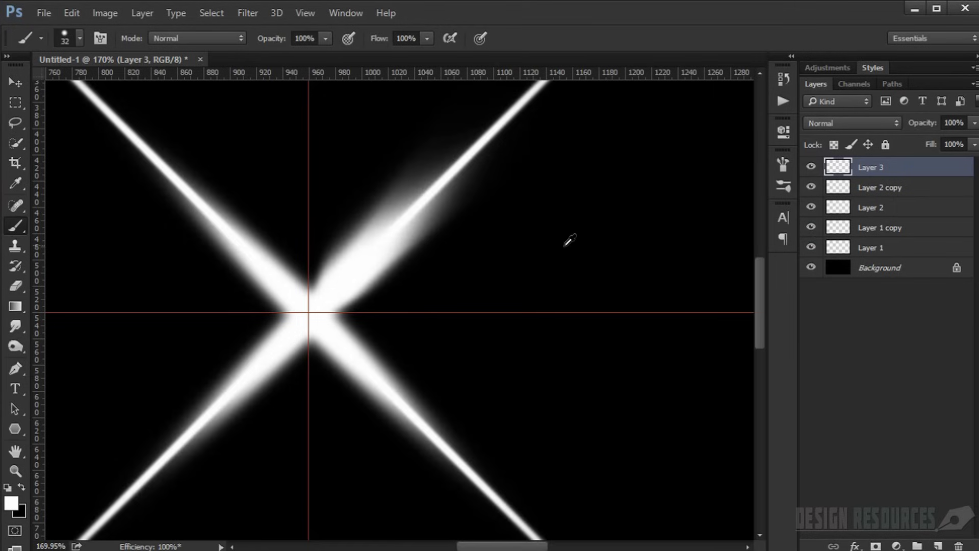
{"action": "scroll", "coordinate": [576, 234], "scroll_direction": "down", "scroll_amount": 2}
{"action": "key", "text": "ctrl+t"}
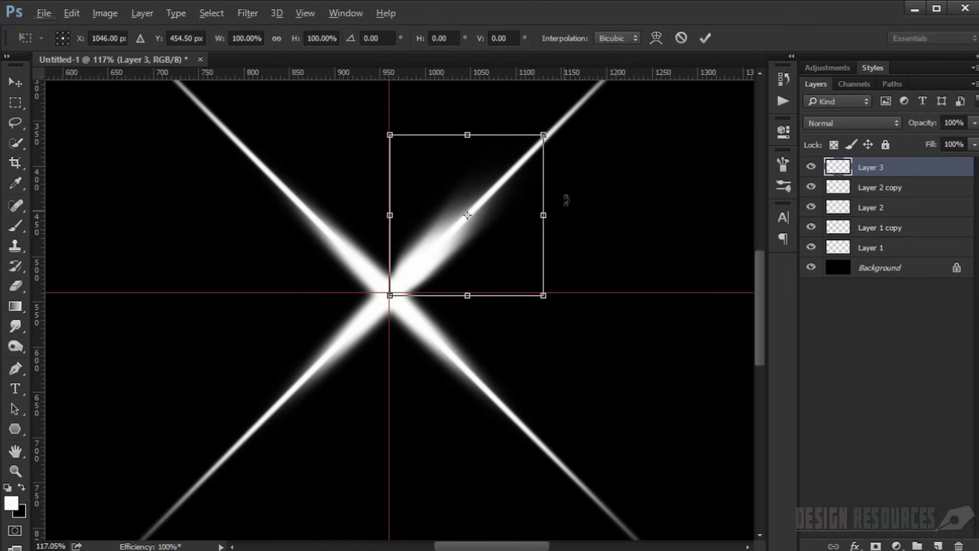
{"action": "scroll", "coordinate": [415, 282], "scroll_direction": "up", "scroll_amount": 2}
{"action": "left_click", "coordinate": [404, 282]}
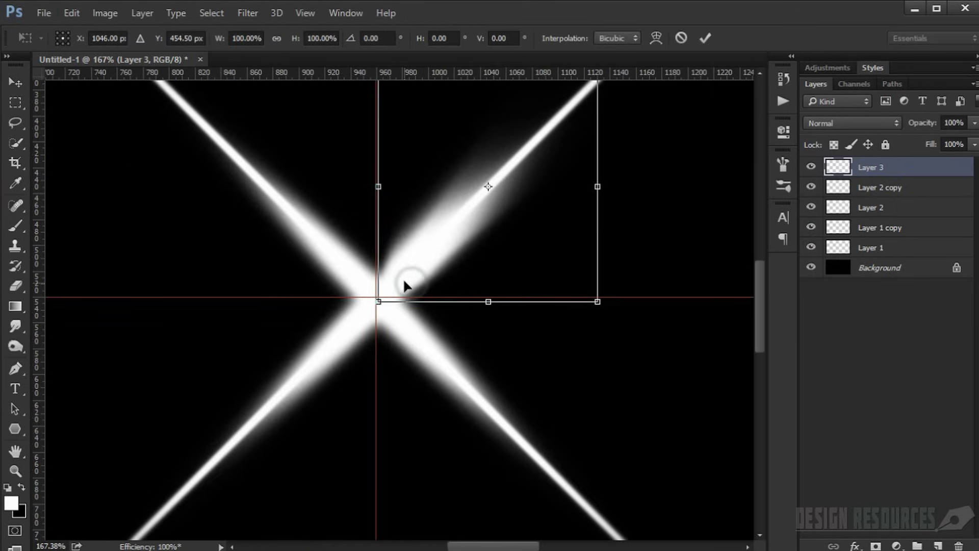
{"action": "left_click_drag", "start_coordinate": [416, 265], "coordinate": [411, 266]}
{"action": "scroll", "coordinate": [430, 240], "scroll_direction": "down", "scroll_amount": 2}
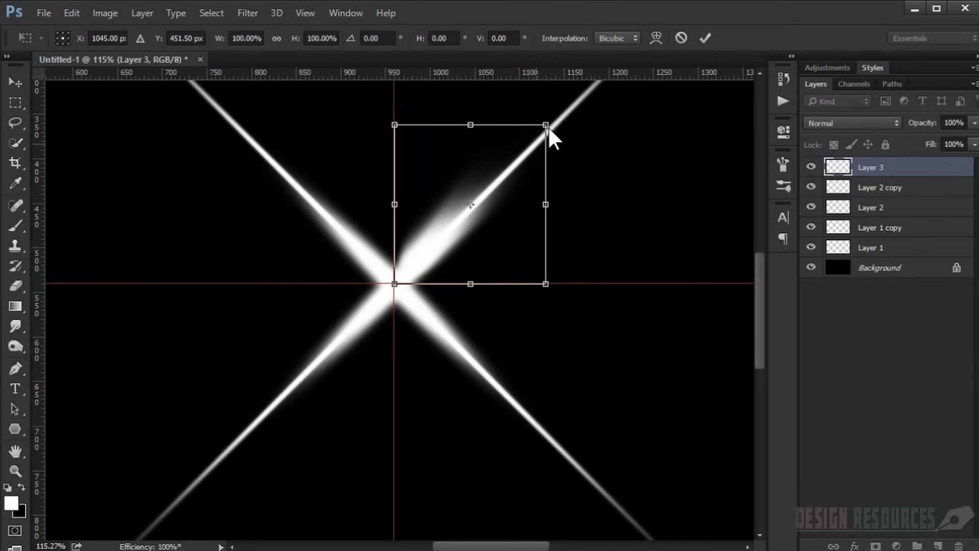
{"action": "left_click_drag", "start_coordinate": [545, 125], "coordinate": [565, 105]}
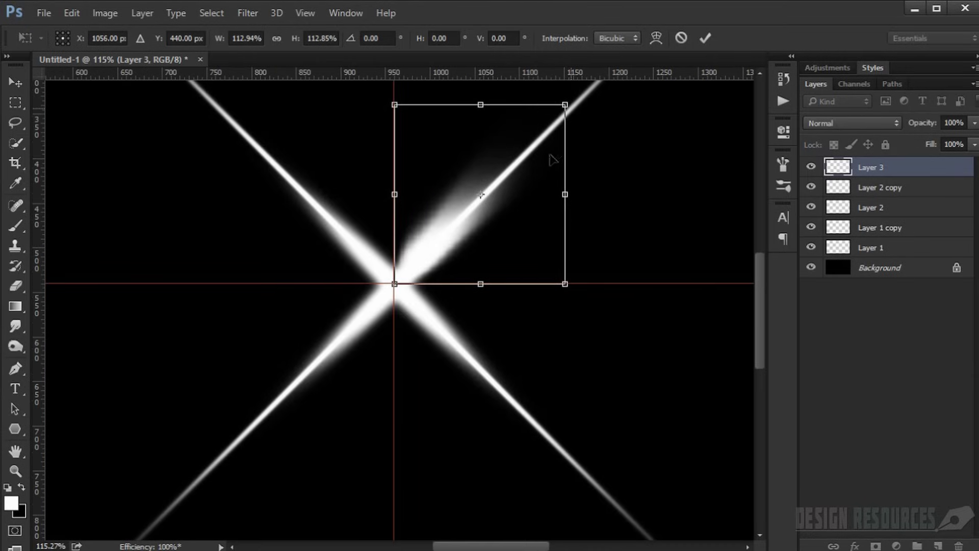
{"action": "key", "text": "Return"}
{"action": "key", "text": "b"}
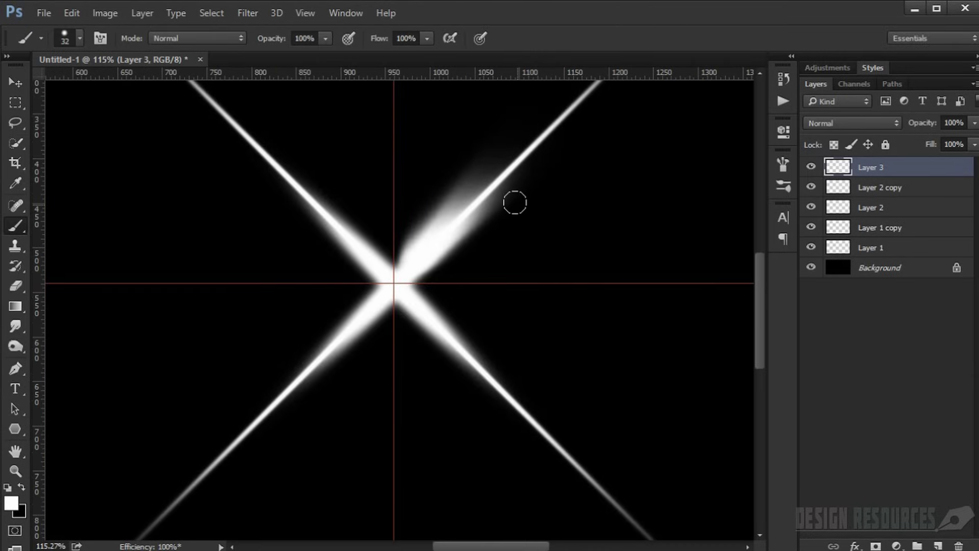
Duplicate Layer 3, rotate the copy -90° and place it over the upper-left ray with its corner at the guide intersection.
{"action": "key", "text": "ctrl+j"}
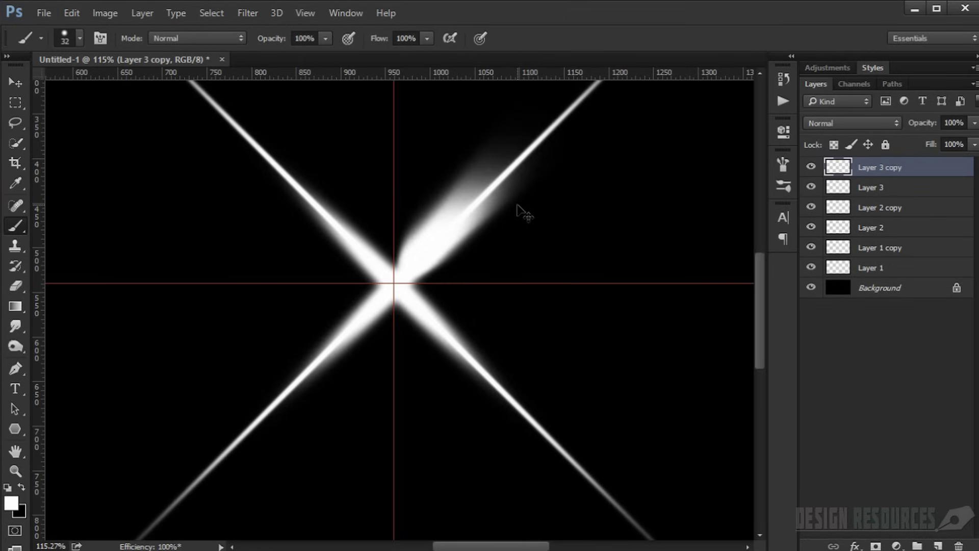
{"action": "key", "text": "ctrl+t"}
{"action": "scroll", "coordinate": [525, 207], "scroll_direction": "up", "scroll_amount": 2, "text": "alt"}
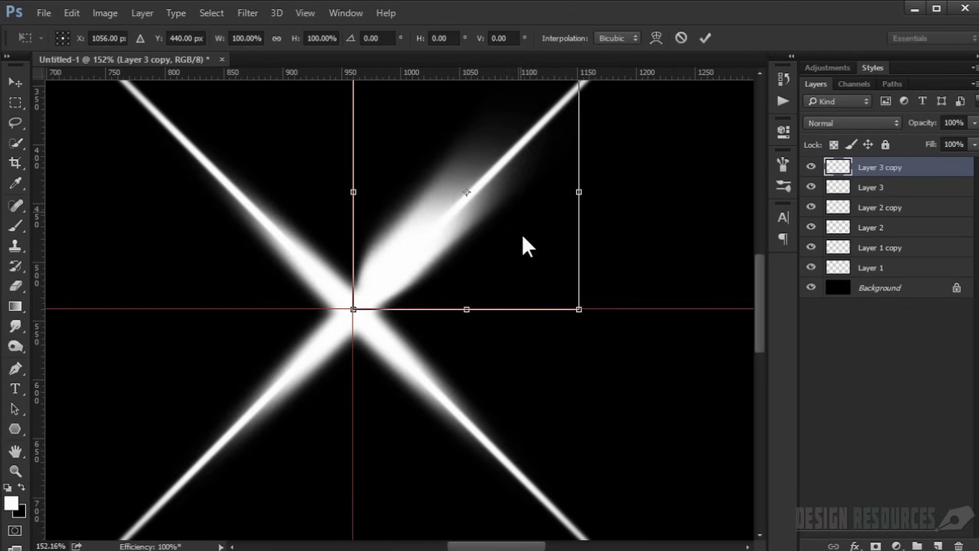
{"action": "scroll", "coordinate": [532, 230], "scroll_direction": "down", "scroll_amount": 3, "text": "alt"}
{"action": "left_click_drag", "start_coordinate": [575, 136], "coordinate": [438, 136]}
{"action": "left_click_drag", "start_coordinate": [525, 252], "coordinate": [407, 257]}
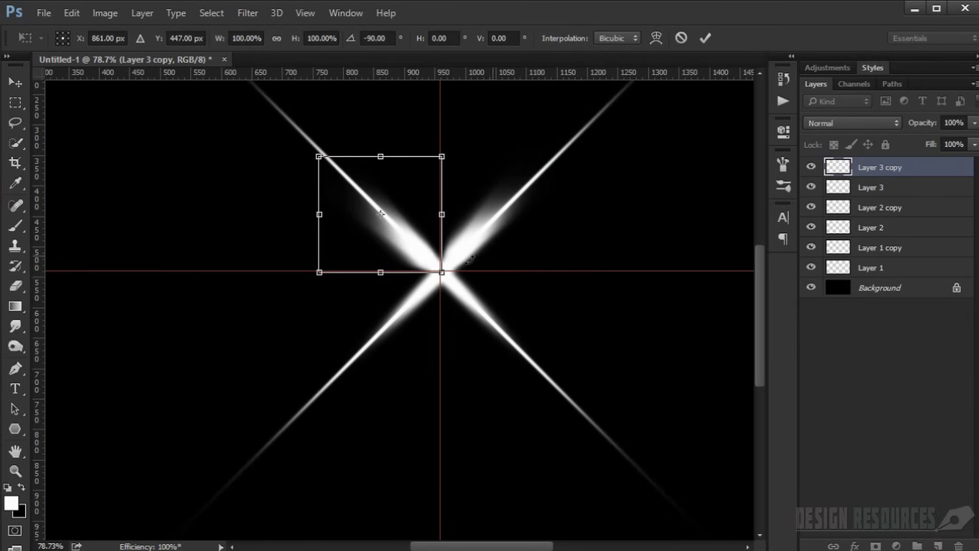
{"action": "key", "text": "Return"}
{"action": "key", "text": "b"}
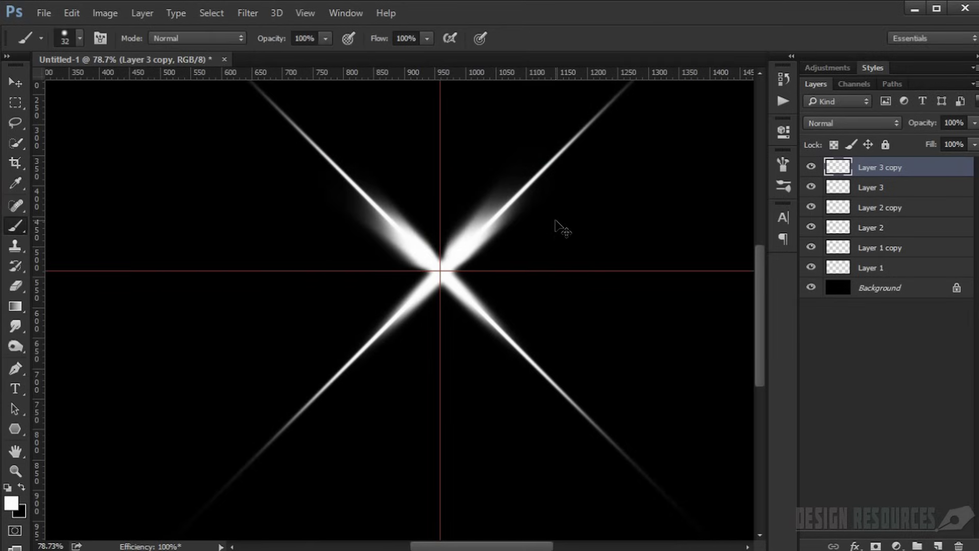
Duplicate the upper-left blurred stroke, rotate the copy -90° and place it over the lower-left ray at the guide intersection.
{"action": "key", "text": "ctrl+t"}
{"action": "key", "text": "Escape"}
{"action": "key", "text": "ctrl+j"}
{"action": "key", "text": "ctrl+t"}
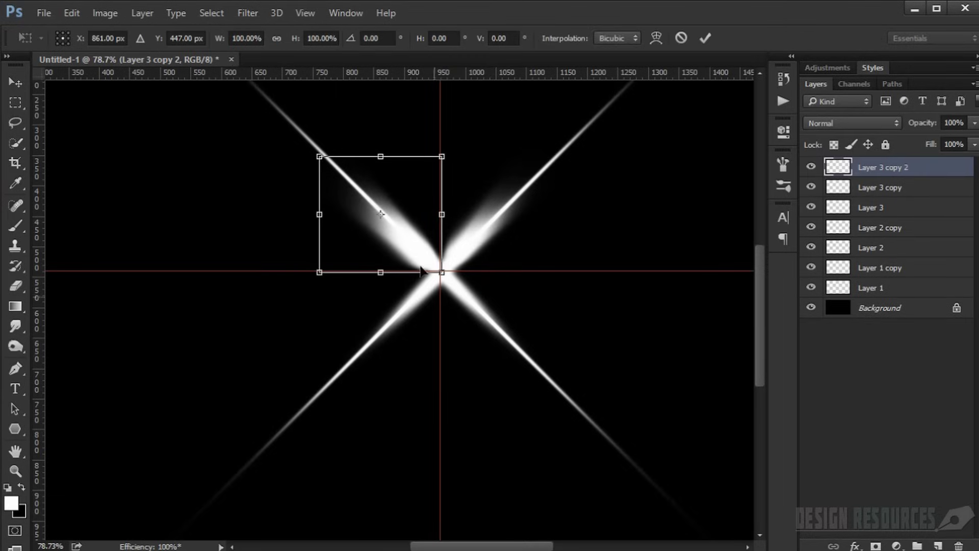
{"action": "left_click_drag", "start_coordinate": [465, 288], "coordinate": [468, 105]}
{"action": "left_click_drag", "start_coordinate": [415, 212], "coordinate": [419, 329]}
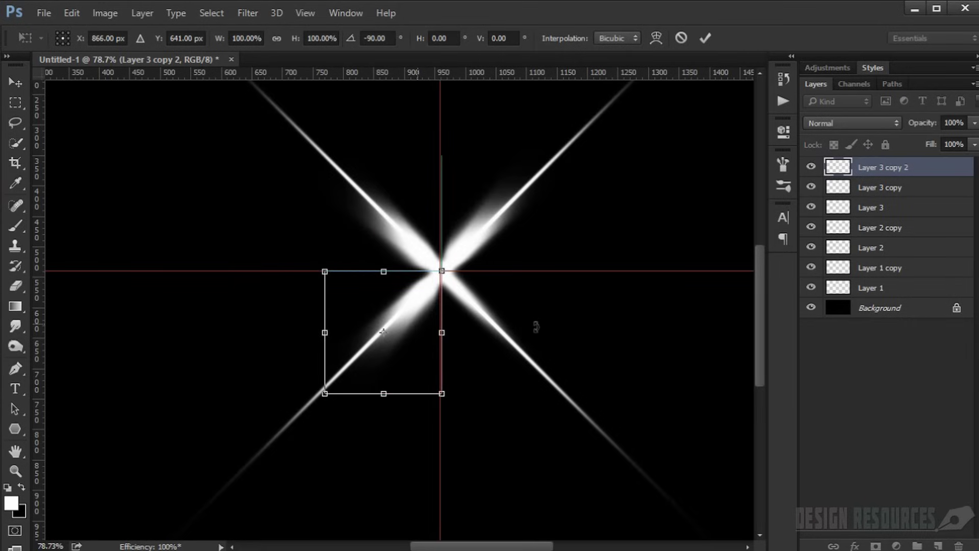
{"action": "key", "text": "Return"}
{"action": "key", "text": "b"}
Duplicate the lower-left blurred stroke, rotate the copy -90° and place it over the lower-right ray at the guide intersection.
{"action": "key", "text": "ctrl+j"}
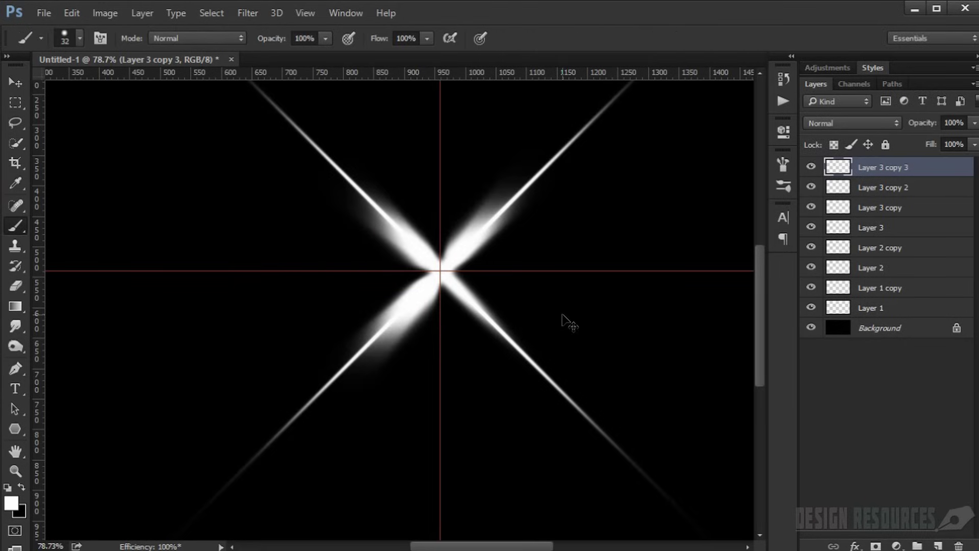
{"action": "key", "text": "ctrl+t"}
{"action": "left_click_drag", "start_coordinate": [540, 259], "coordinate": [312, 183]}
{"action": "left_click_drag", "start_coordinate": [384, 349], "coordinate": [501, 348]}
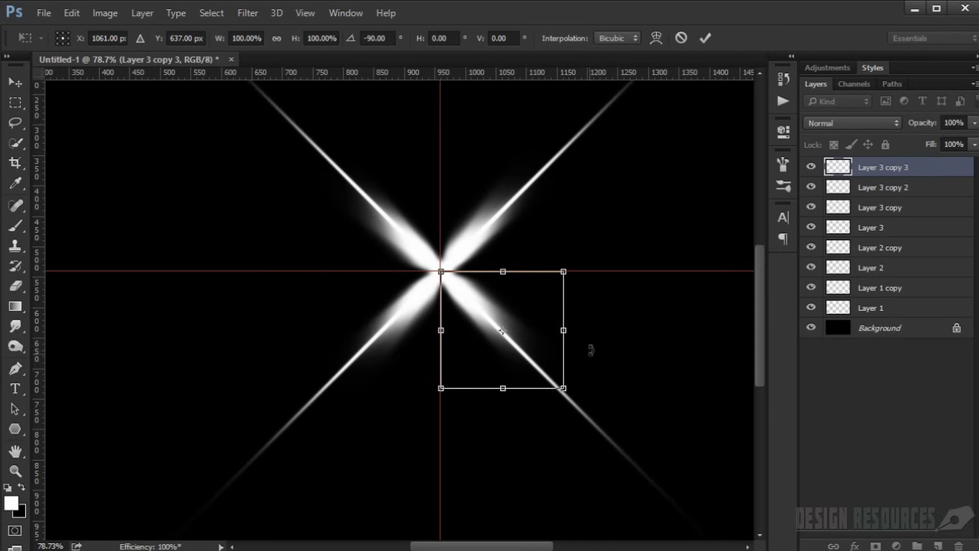
{"action": "key", "text": "Return"}
{"action": "key", "text": "b"}
Scale Layer 3 and its three copies down slightly together around their shared center, and merge them into one layer.
{"action": "scroll", "coordinate": [298, 468], "scroll_direction": "down", "scroll_amount": 1}
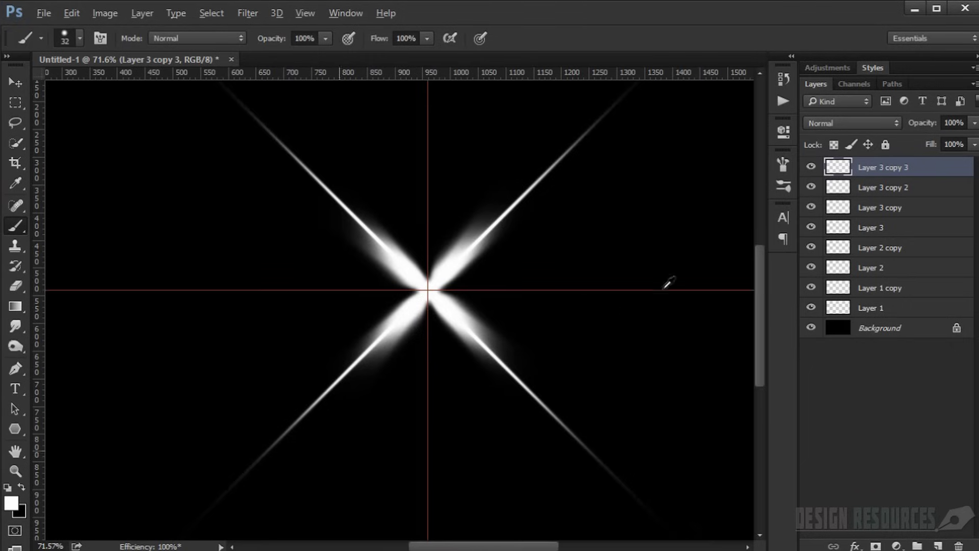
{"action": "left_click", "coordinate": [879, 207], "text": "shift"}
{"action": "left_click", "coordinate": [881, 228], "text": "shift"}
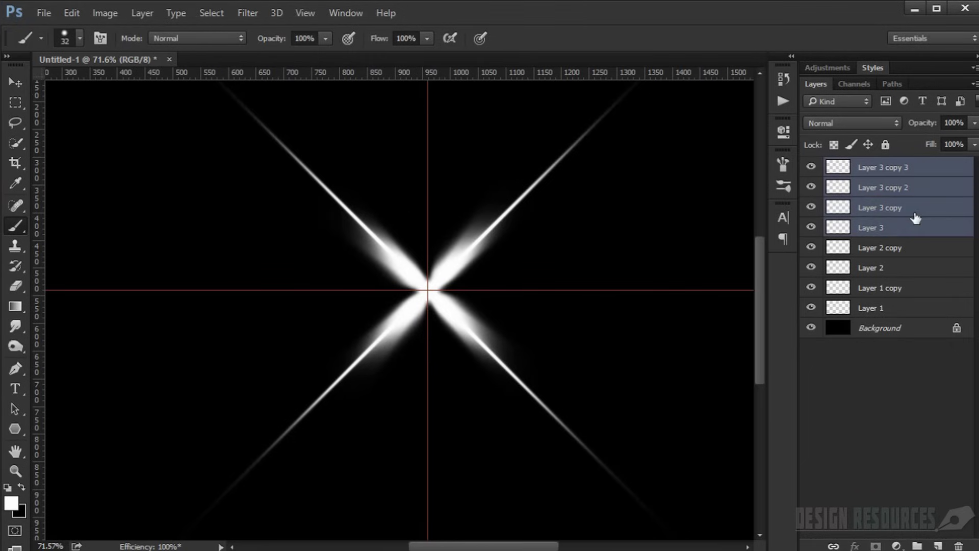
{"action": "key", "text": "ctrl+t"}
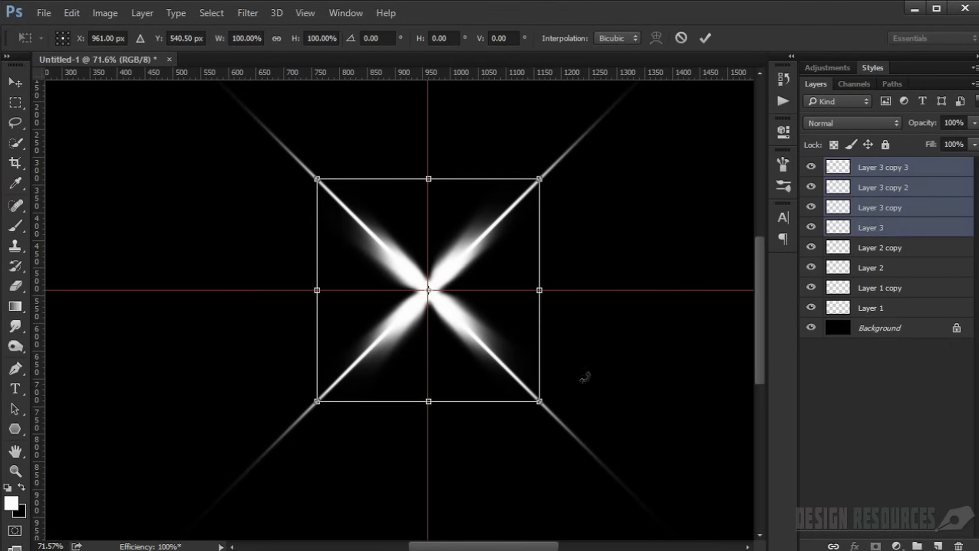
{"action": "left_click_drag", "start_coordinate": [541, 403], "coordinate": [527, 388]}
{"action": "key", "text": "Return"}
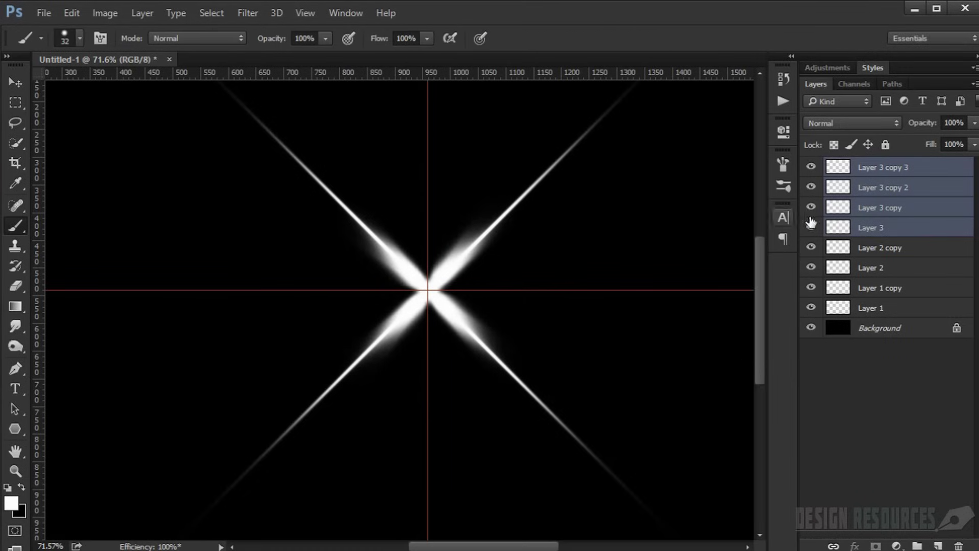
{"action": "key", "text": "ctrl+e"}
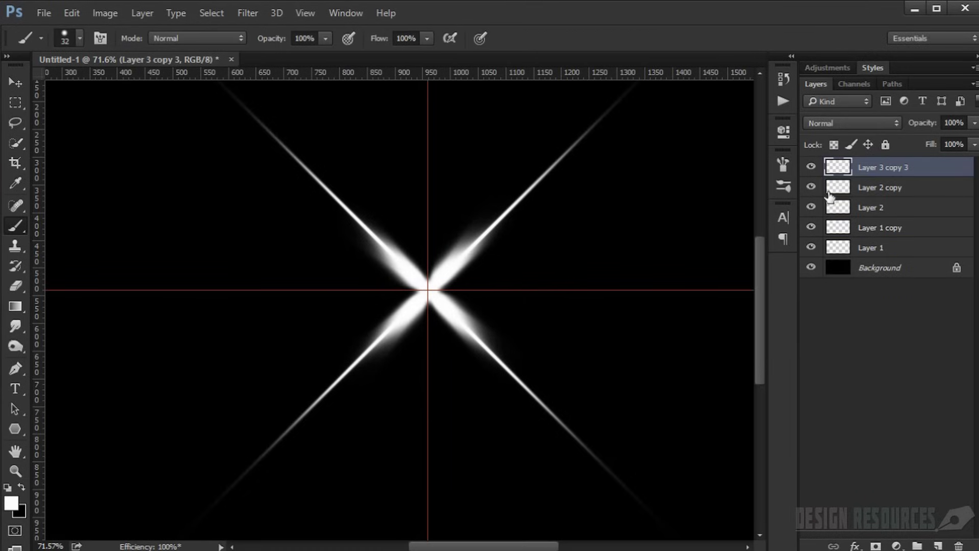
Add a new layer at the top of the stack and enlarge the soft round brush to 203 px with 0% hardness.
{"action": "scroll", "coordinate": [416, 307], "scroll_direction": "up", "scroll_amount": 4}
{"action": "scroll", "coordinate": [417, 310], "scroll_direction": "up", "scroll_amount": 3}
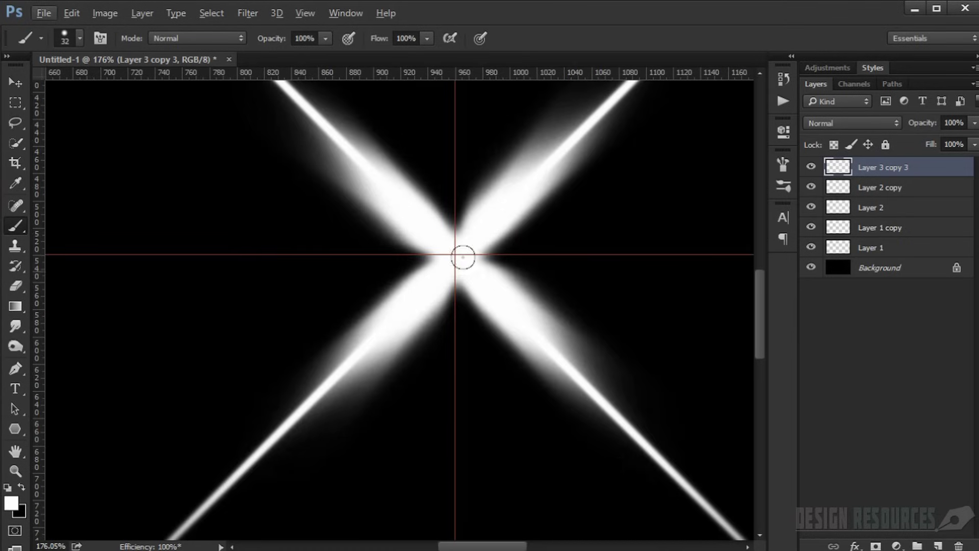
{"action": "left_click", "coordinate": [938, 546]}
{"action": "mouse_move", "coordinate": [448, 258]}
{"action": "left_mouse_down"}
{"action": "mouse_move", "coordinate": [480, 285]}
{"action": "mouse_move", "coordinate": [541, 309]}
{"action": "left_mouse_up"}
{"action": "mouse_move", "coordinate": [494, 247]}
{"action": "left_mouse_down"}
{"action": "mouse_move", "coordinate": [492, 1]}
{"action": "mouse_move", "coordinate": [501, 180]}
{"action": "mouse_move", "coordinate": [500, 48]}
{"action": "mouse_move", "coordinate": [487, 295]}
{"action": "mouse_move", "coordinate": [482, 81]}
{"action": "mouse_move", "coordinate": [485, 7]}
{"action": "mouse_move", "coordinate": [487, 234]}
{"action": "mouse_move", "coordinate": [485, 43]}
{"action": "mouse_move", "coordinate": [490, 128]}
{"action": "mouse_move", "coordinate": [494, 1]}
{"action": "mouse_move", "coordinate": [483, 1]}
{"action": "mouse_move", "coordinate": [513, 163]}
{"action": "mouse_move", "coordinate": [500, 1]}
{"action": "mouse_move", "coordinate": [513, 381]}
{"action": "mouse_move", "coordinate": [499, 173]}
{"action": "mouse_move", "coordinate": [494, 350]}
{"action": "mouse_move", "coordinate": [493, 24]}
{"action": "mouse_move", "coordinate": [501, 173]}
{"action": "mouse_move", "coordinate": [485, 1]}
{"action": "mouse_move", "coordinate": [485, 108]}
{"action": "mouse_move", "coordinate": [607, 209]}
{"action": "mouse_move", "coordinate": [335, 210]}
{"action": "mouse_move", "coordinate": [575, 250]}
{"action": "mouse_move", "coordinate": [529, 221]}
{"action": "mouse_move", "coordinate": [493, 229]}
{"action": "mouse_move", "coordinate": [562, 227]}
{"action": "mouse_move", "coordinate": [394, 224]}
{"action": "mouse_move", "coordinate": [670, 242]}
{"action": "mouse_move", "coordinate": [445, 239]}
{"action": "mouse_move", "coordinate": [462, 2]}
{"action": "left_mouse_up"}
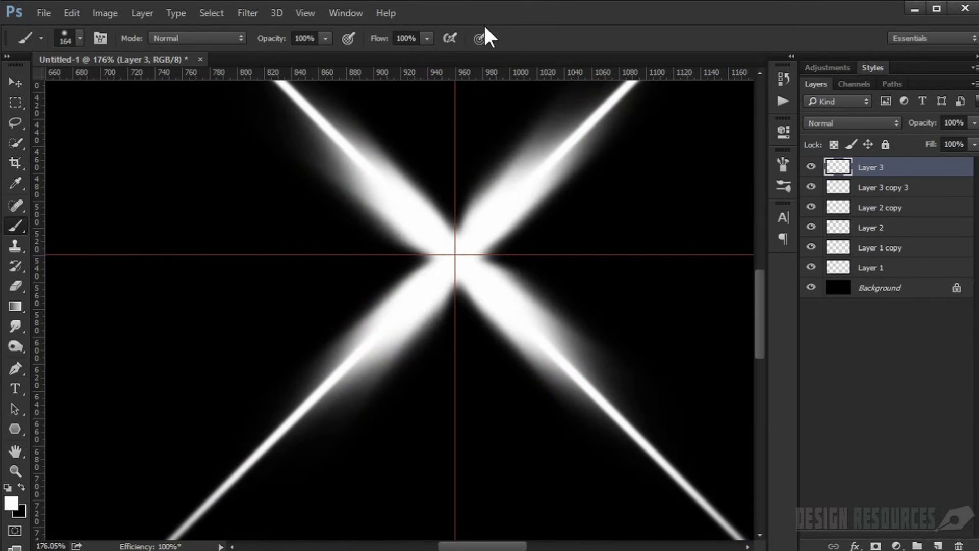
{"action": "left_click_drag", "start_coordinate": [418, 258], "coordinate": [518, 271]}
{"action": "mouse_move", "coordinate": [446, 253]}
{"action": "left_mouse_down"}
{"action": "mouse_move", "coordinate": [421, 250]}
{"action": "mouse_move", "coordinate": [438, 248]}
{"action": "left_mouse_up"}
{"action": "right_click", "coordinate": [449, 255]}
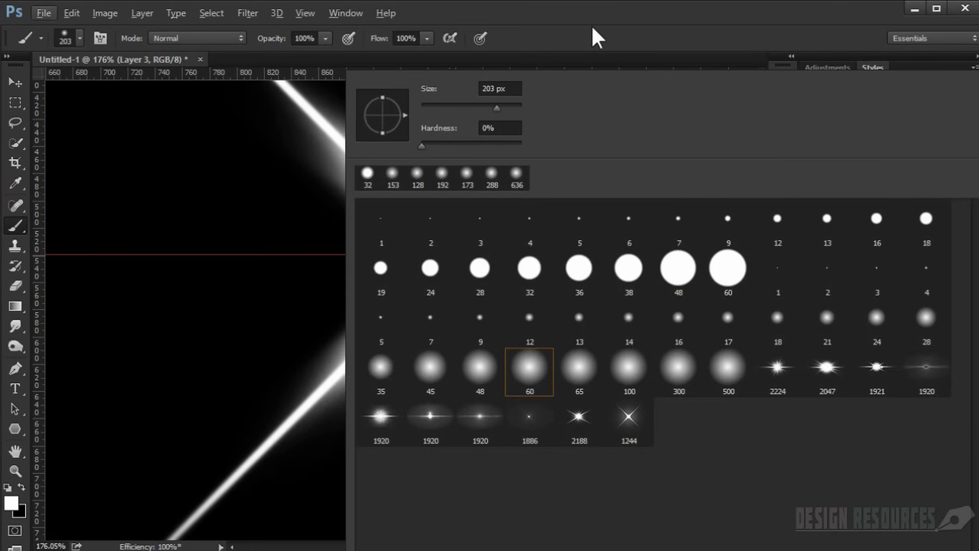
{"action": "left_click", "coordinate": [597, 32]}
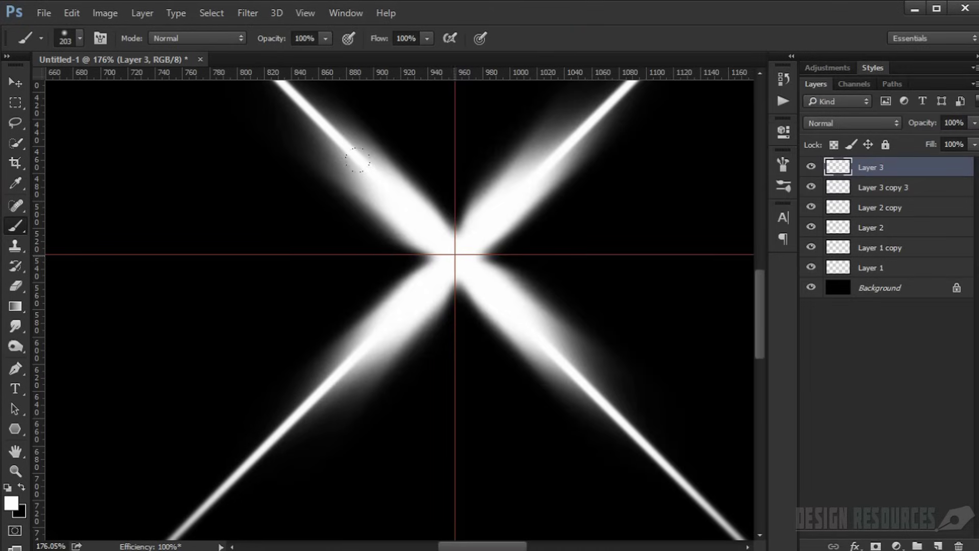
Reduce the brush to 143 px and paint a soft white glow centered on the guide intersection.
{"action": "left_click", "coordinate": [453, 255]}
{"action": "left_click_drag", "start_coordinate": [454, 256], "coordinate": [410, 263]}
{"action": "left_click", "coordinate": [454, 258]}
{"action": "left_click", "coordinate": [453, 258]}
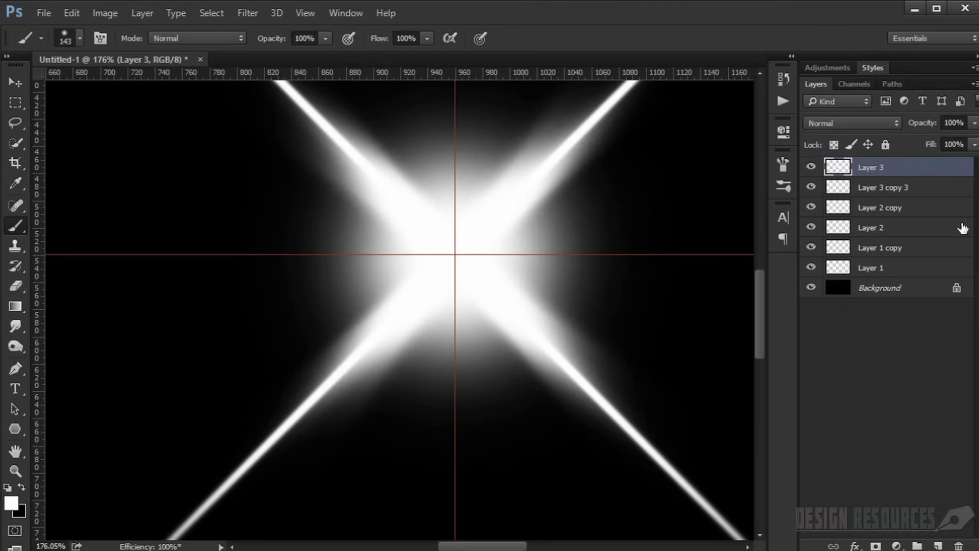
Transform the new glow by flattening it to 4.88% height as a thin horizontal streak, and shift it along the horizontal guide to the left.
{"action": "key", "text": "ctrl+t"}
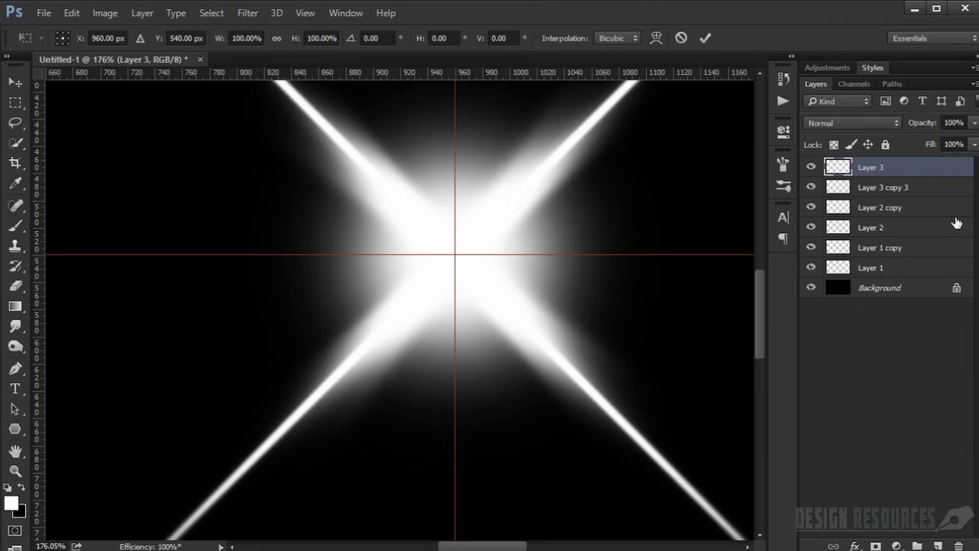
{"action": "scroll", "coordinate": [720, 280], "scroll_direction": "down", "scroll_amount": 3}
{"action": "left_click_drag", "start_coordinate": [551, 118], "coordinate": [544, 252]}
{"action": "left_click_drag", "start_coordinate": [628, 265], "coordinate": [360, 265]}
{"action": "left_click_drag", "start_coordinate": [285, 252], "coordinate": [285, 257]}
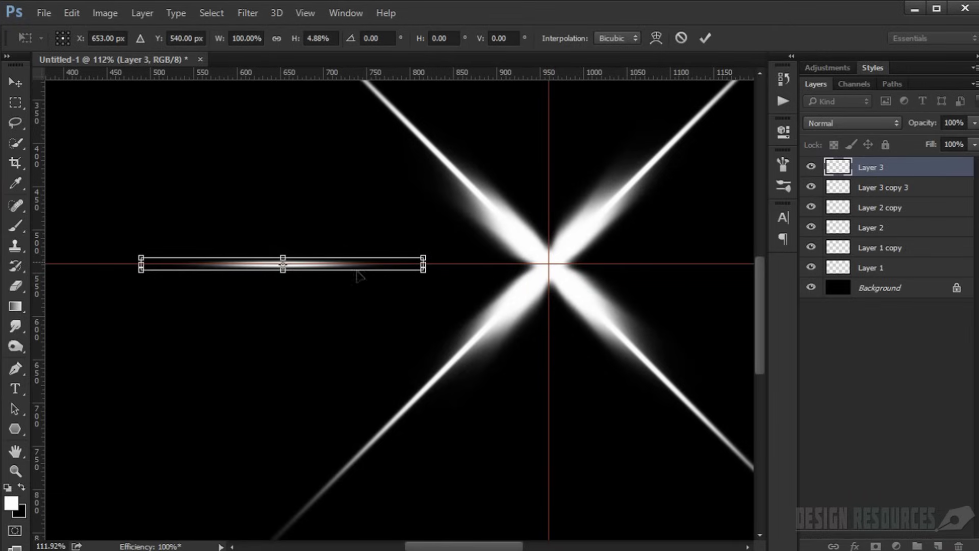
Center the flattened streak on the guide intersection at Y 540 px and stretch its width to 142.64%.
{"action": "left_click_drag", "start_coordinate": [356, 270], "coordinate": [622, 273]}
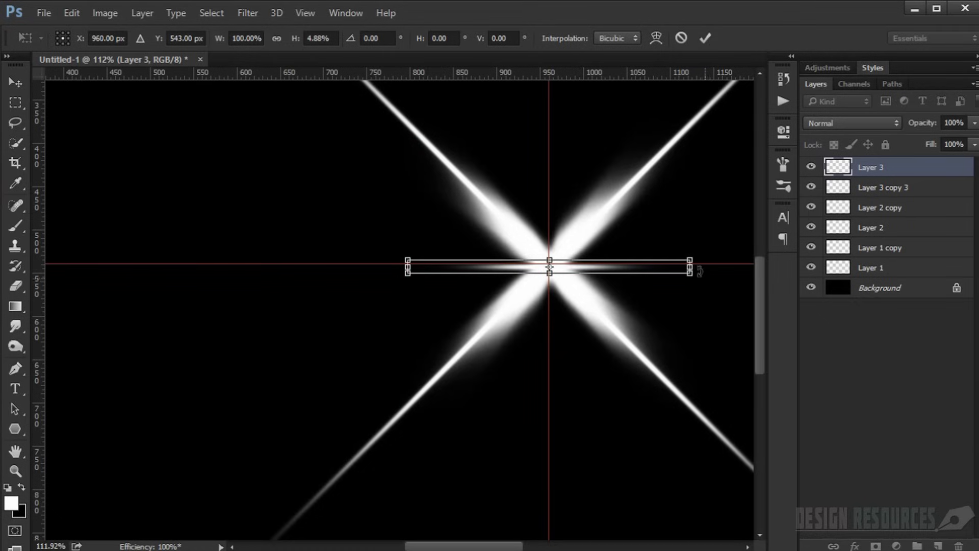
{"action": "left_click_drag", "start_coordinate": [690, 266], "coordinate": [753, 267]}
{"action": "scroll", "coordinate": [568, 274], "scroll_direction": "up", "scroll_amount": 3}
{"action": "scroll", "coordinate": [567, 274], "scroll_direction": "up", "scroll_amount": 3}
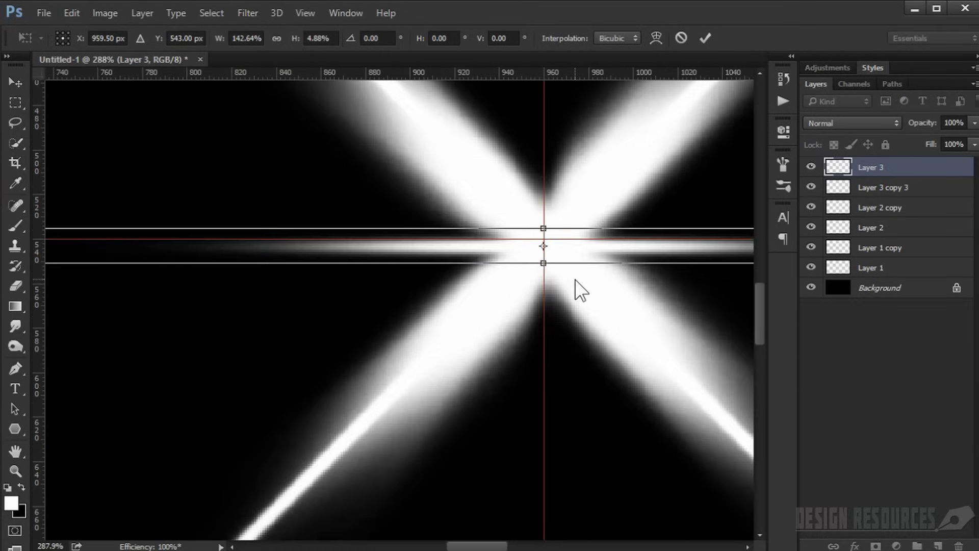
{"action": "key", "text": "alt+space"}
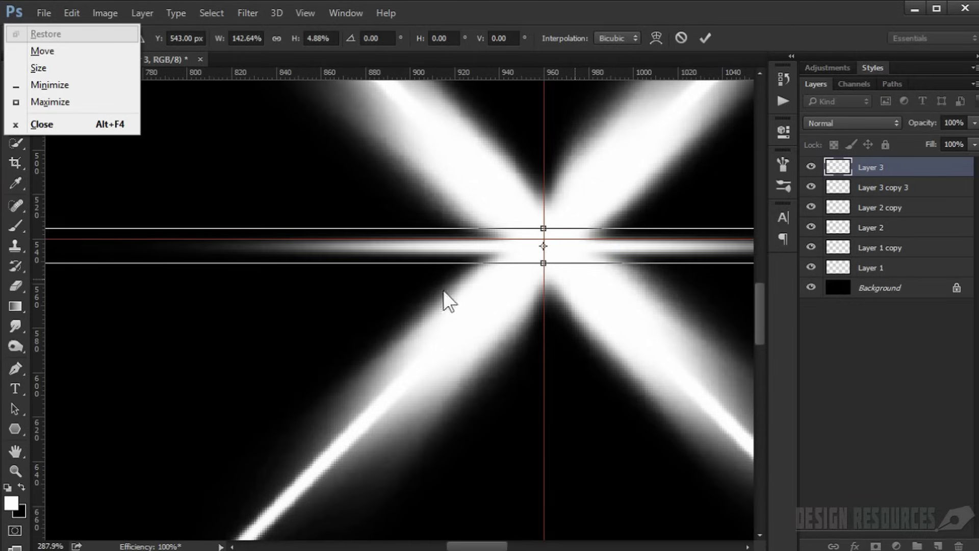
{"action": "key", "text": "Escape"}
{"action": "key", "text": "Up"}
{"action": "key", "text": "Up"}
{"action": "key", "text": "Up"}
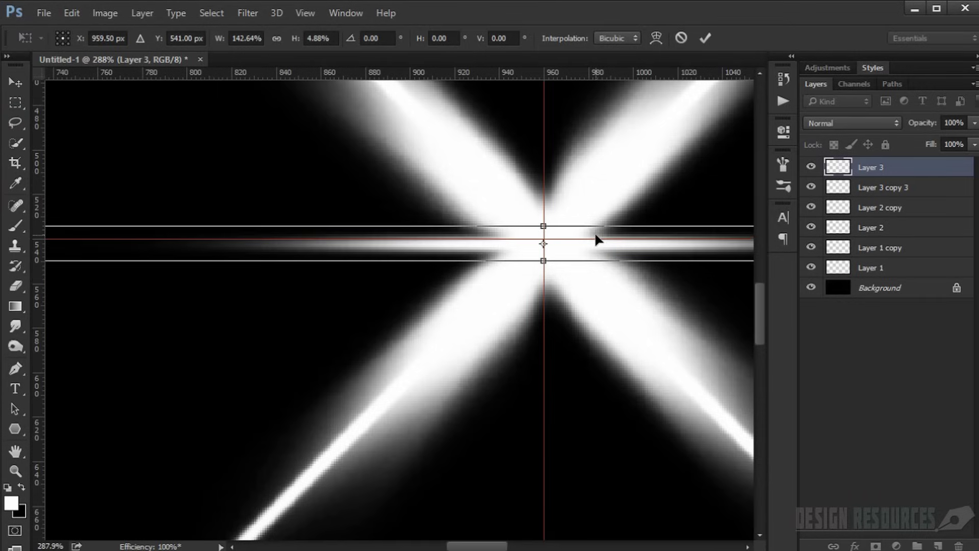
{"action": "scroll", "coordinate": [520, 293], "scroll_direction": "down", "scroll_amount": 5}
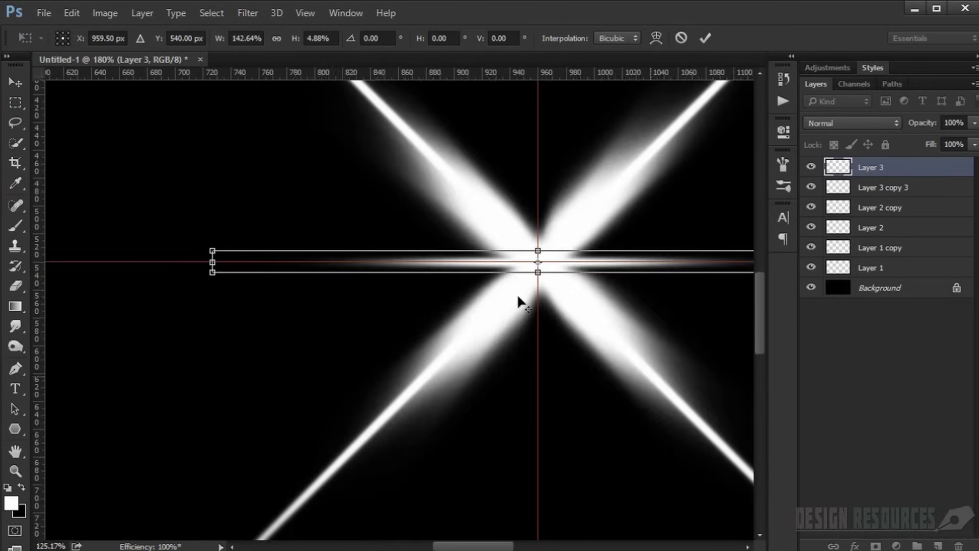
{"action": "key", "text": "b"}
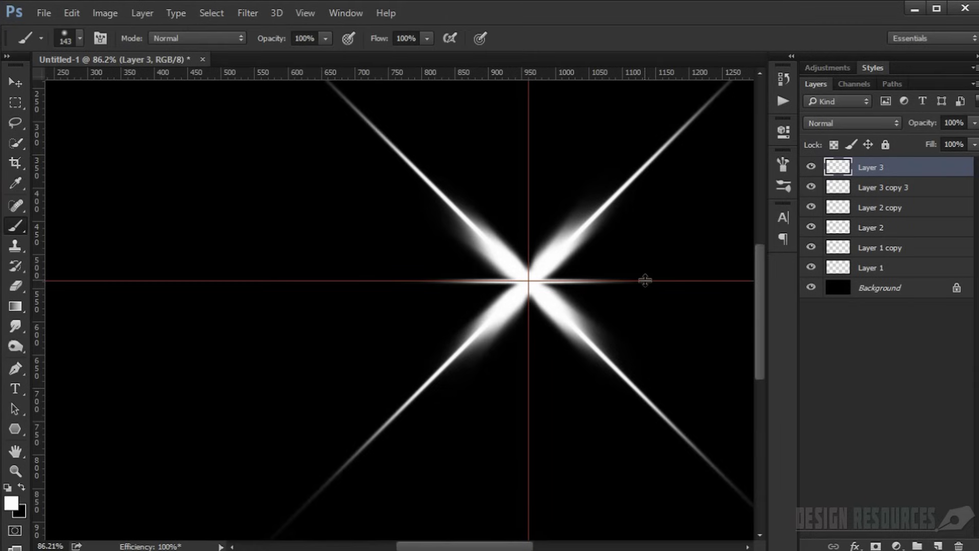
Duplicate the horizontal streak layer and rotate the copy 15° around the guide intersection.
{"action": "key", "text": "ctrl+j"}
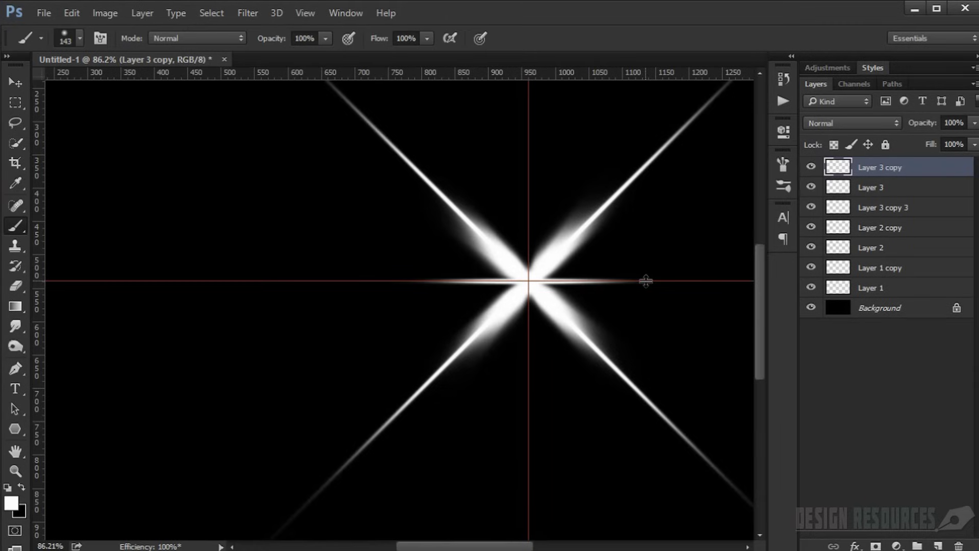
{"action": "key", "text": "ctrl+t"}
{"action": "mouse_move", "coordinate": [707, 258]}
{"action": "left_mouse_down"}
{"action": "mouse_move", "coordinate": [725, 299]}
{"action": "mouse_move", "coordinate": [742, 310]}
{"action": "left_mouse_up"}
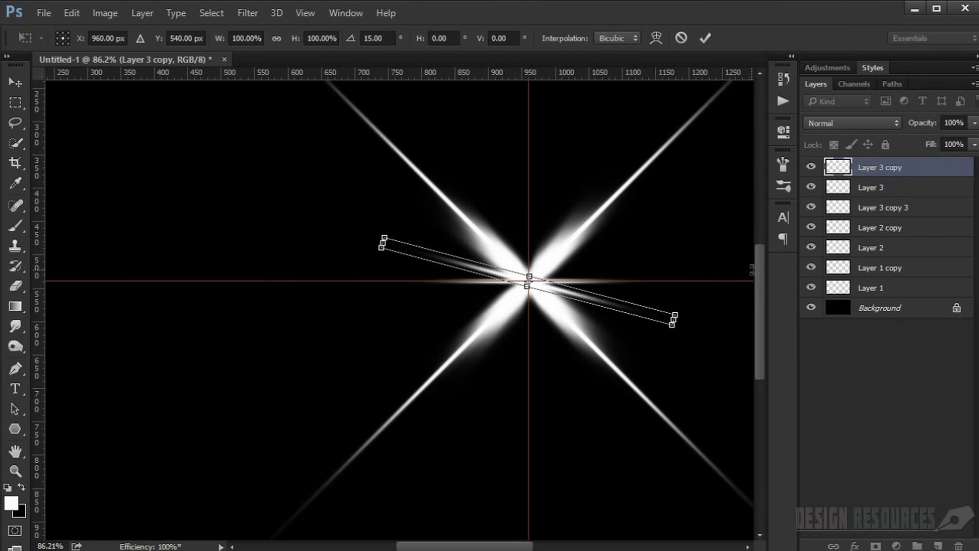
{"action": "key", "text": "Return"}
{"action": "key", "text": "b"}
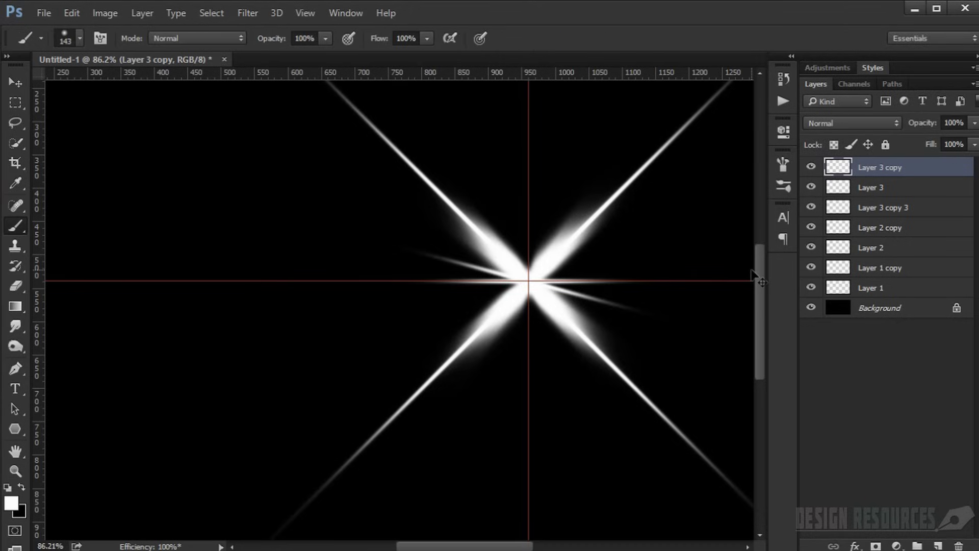
Duplicate the 15° streak layer and rotate the copy a further 15° clockwise around the guide intersection.
{"action": "key", "text": "ctrl+j"}
{"action": "key", "text": "ctrl+t"}
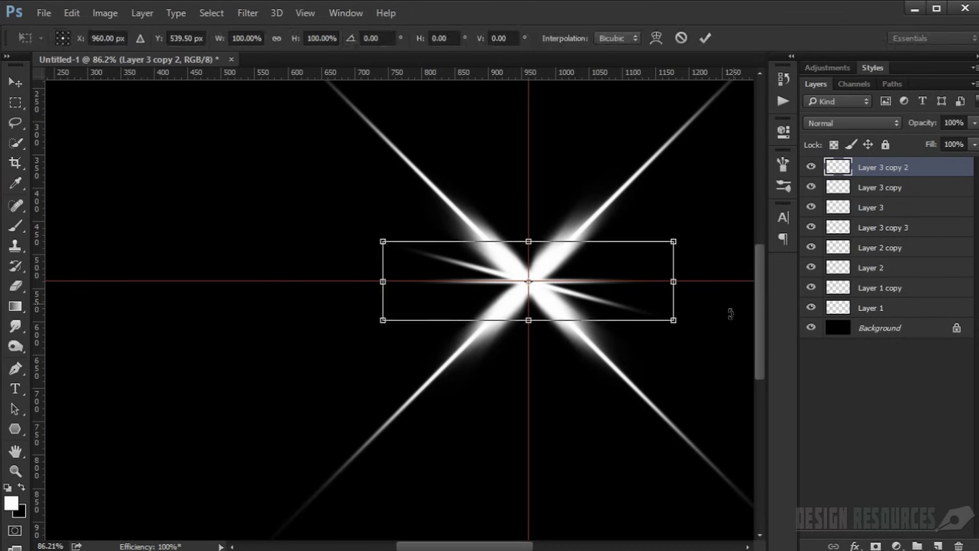
{"action": "left_click_drag", "start_coordinate": [726, 321], "coordinate": [706, 369]}
{"action": "key", "text": "b"}
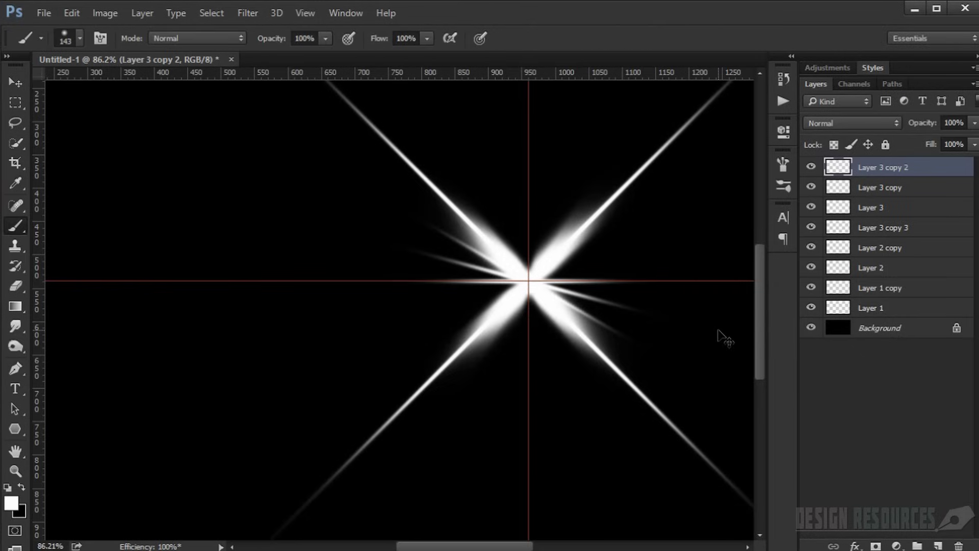
Duplicate the steepest streak and rotate the copy counterclockwise so it mirrors the 15° streak across the horizontal guide.
{"action": "key", "text": "ctrl+j"}
{"action": "key", "text": "ctrl+t"}
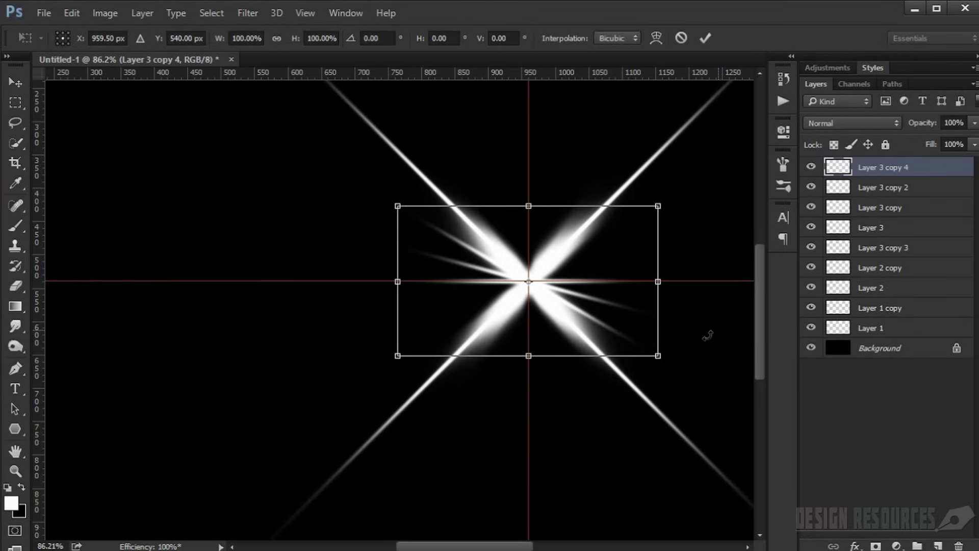
{"action": "left_click_drag", "start_coordinate": [710, 194], "coordinate": [672, 159]}
{"action": "key", "text": "b"}
{"action": "key", "text": "Return"}
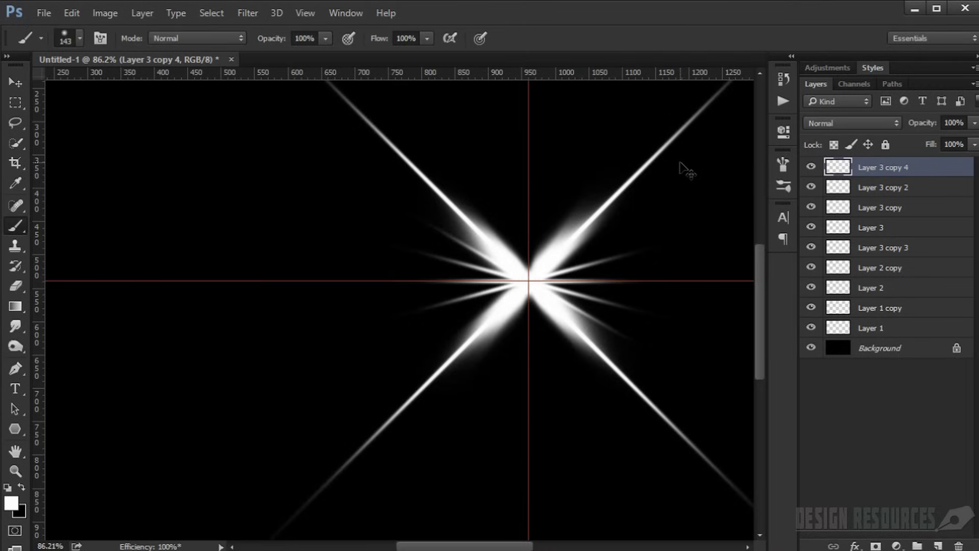
Duplicate the mirrored streak and rotate the copy -15° around the guide intersection.
{"action": "key", "text": "ctrl+j"}
{"action": "key", "text": "ctrl+t"}
{"action": "left_click_drag", "start_coordinate": [686, 186], "coordinate": [651, 125]}
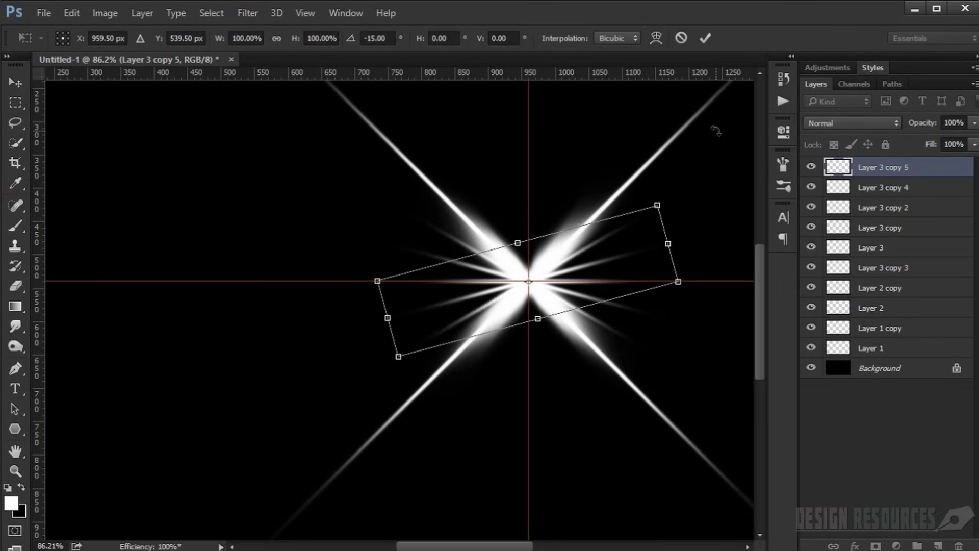
{"action": "key", "text": "Return"}
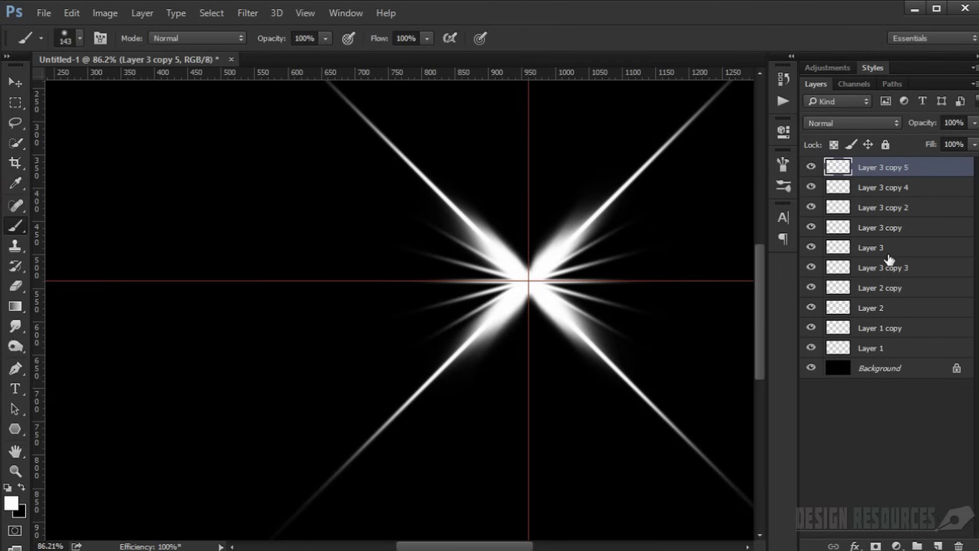
Merge the five thin streak layers, from Layer 3 up to Layer 3 copy 5, into one layer.
{"action": "left_click", "coordinate": [811, 268]}
{"action": "left_click", "coordinate": [811, 267]}
{"action": "left_click", "coordinate": [869, 249], "text": "shift"}
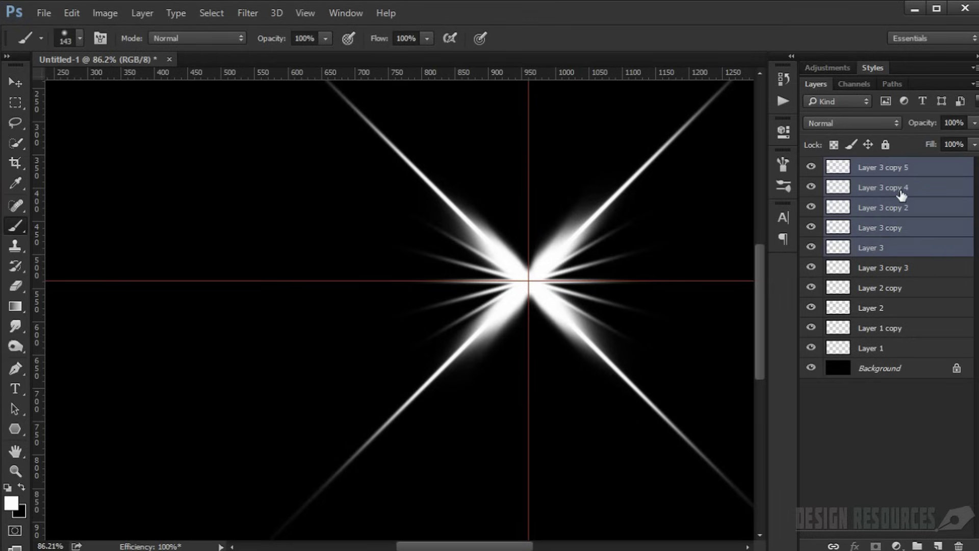
{"action": "key", "text": "ctrl+e"}
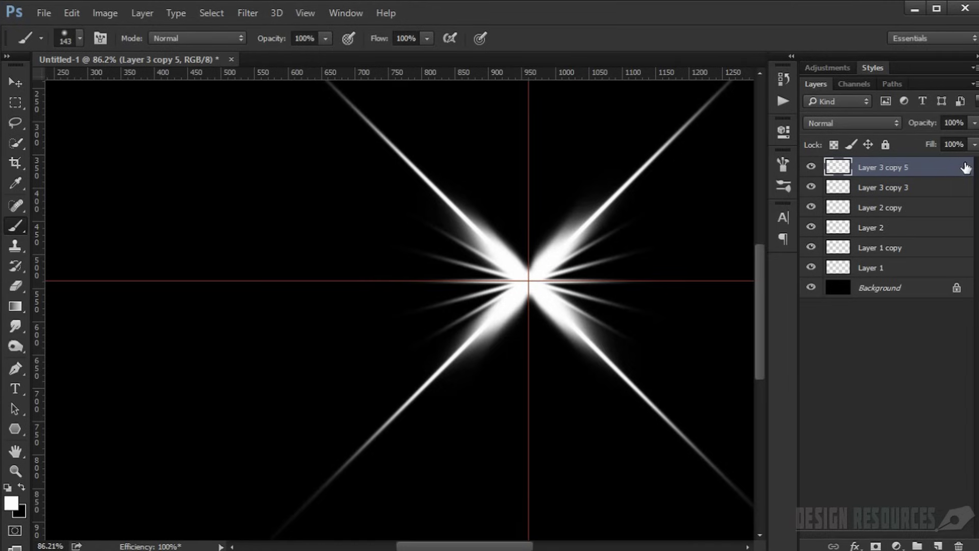
Duplicate the merged fan of streaks rotated -90°, and merge the copy with the original fan.
{"action": "key", "text": "ctrl+j"}
{"action": "key", "text": "ctrl+t"}
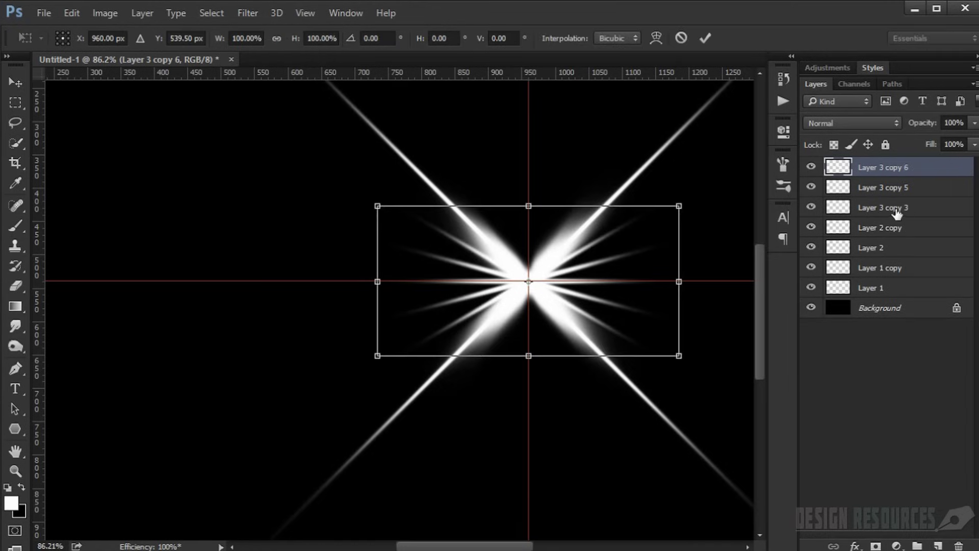
{"action": "left_click_drag", "start_coordinate": [728, 179], "coordinate": [450, 127]}
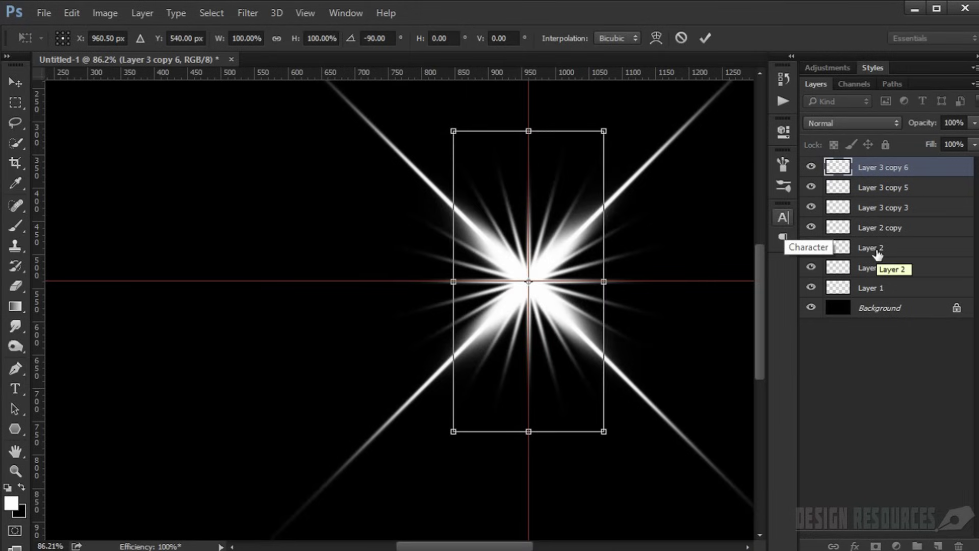
{"action": "key", "text": "Return"}
{"action": "key", "text": "b"}
{"action": "left_click", "coordinate": [924, 189], "text": "shift"}
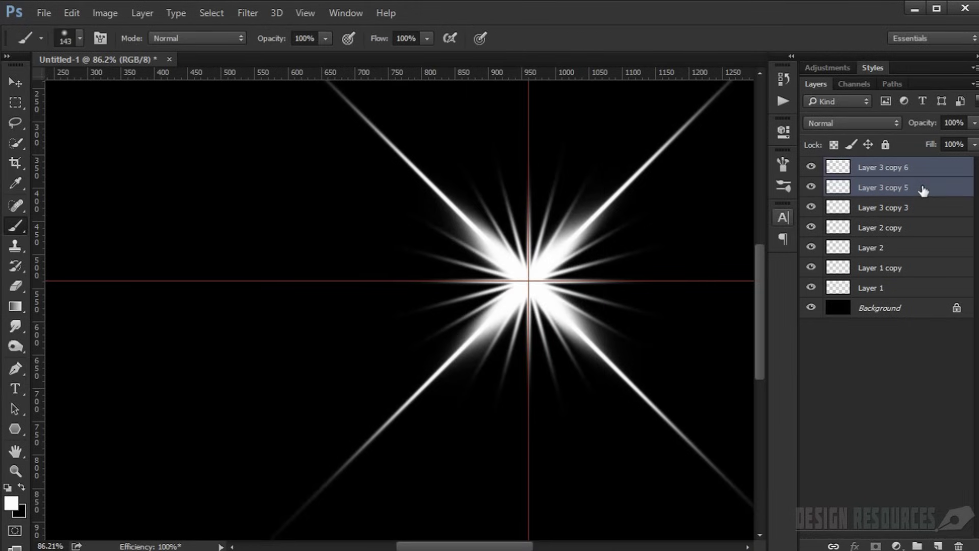
{"action": "key", "text": "ctrl+e"}
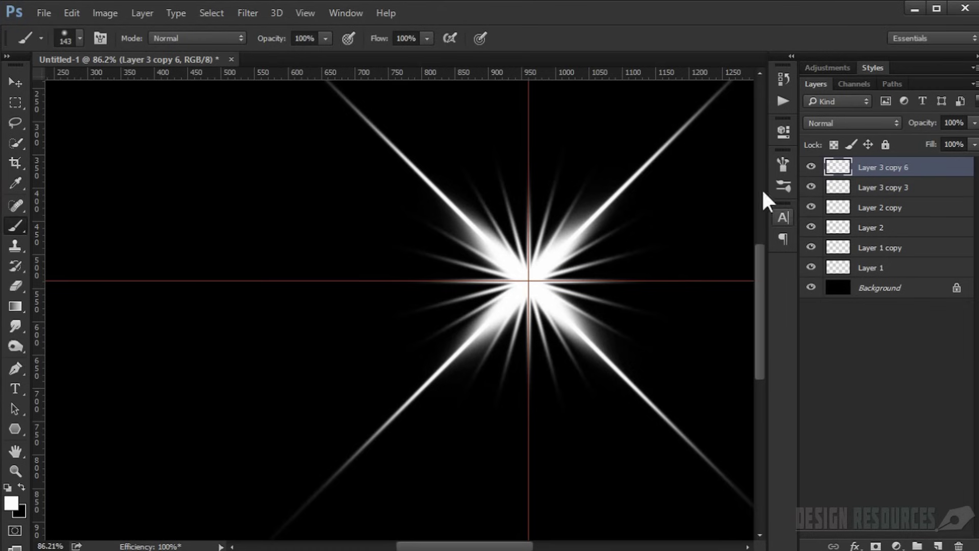
Apply a Radial Blur to the merged streaks with amount 10, Spin method and Good quality.
{"action": "left_click", "coordinate": [240, 11]}
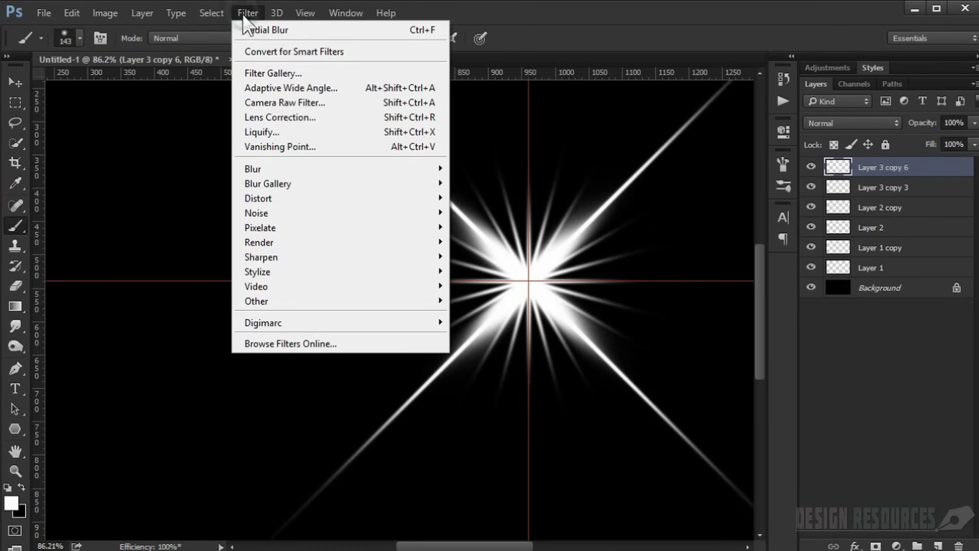
{"action": "mouse_move", "coordinate": [300, 162]}
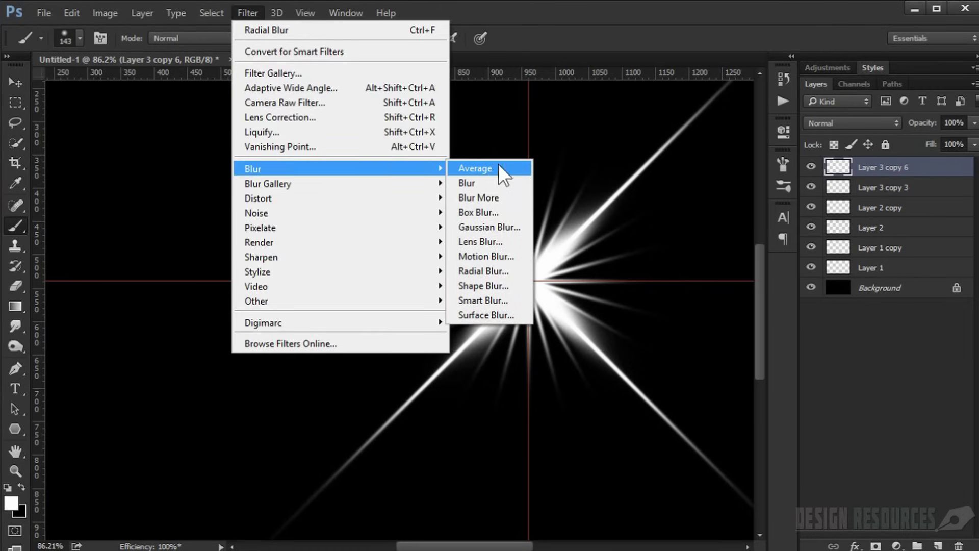
{"action": "left_click", "coordinate": [500, 274]}
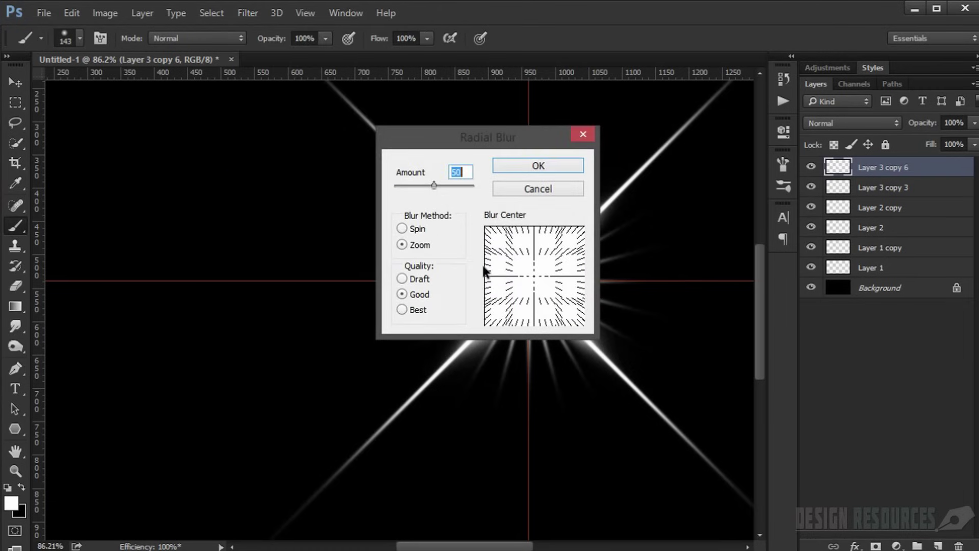
{"action": "left_click", "coordinate": [416, 229]}
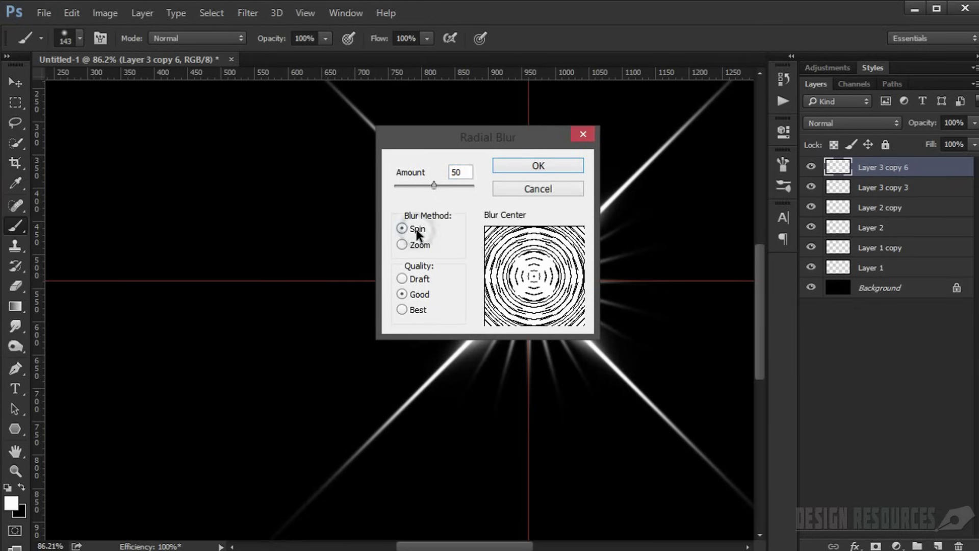
{"action": "double_click", "coordinate": [470, 172]}
{"action": "type", "text": "10"}
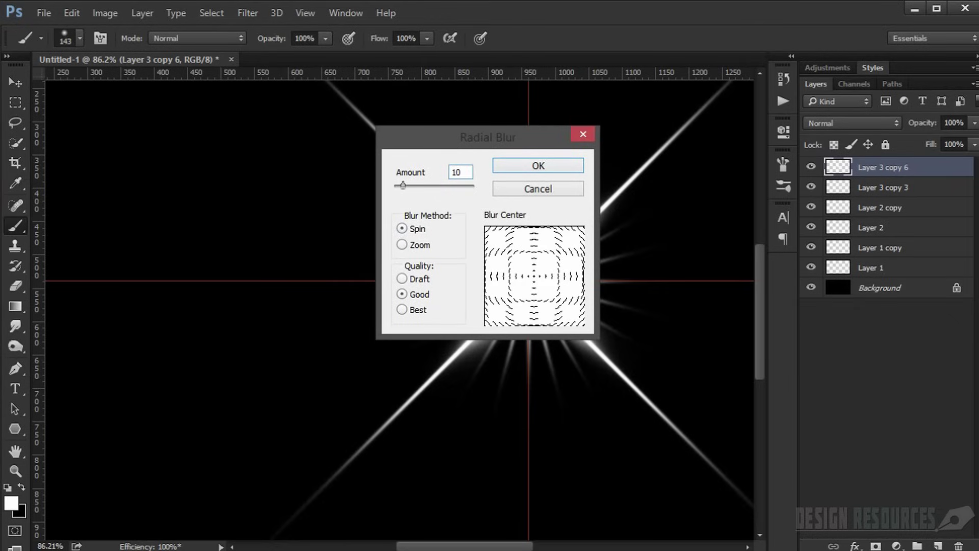
{"action": "left_click", "coordinate": [515, 166]}
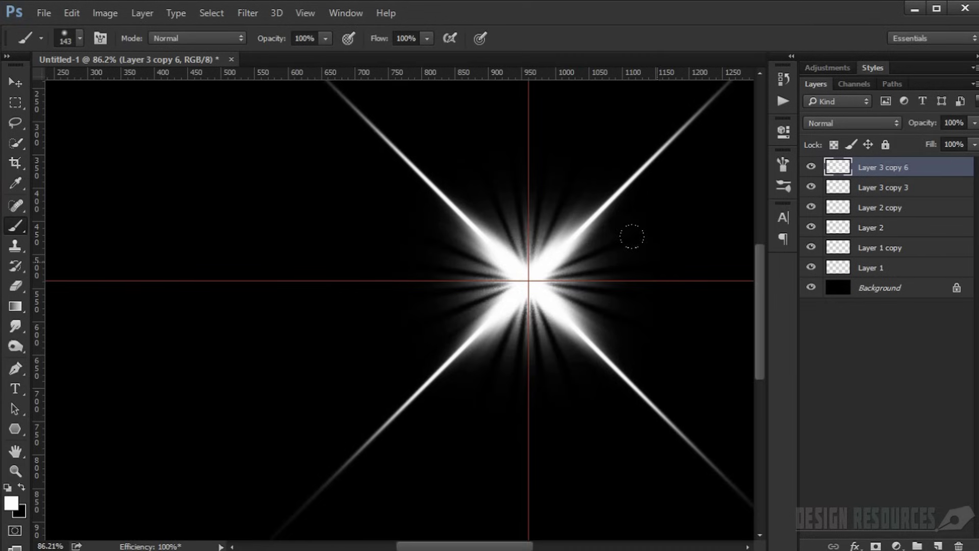
Enlarge the blurred streaks proportionally from their center with Free Transform.
{"action": "scroll", "coordinate": [616, 260], "scroll_direction": "down", "scroll_amount": 5}
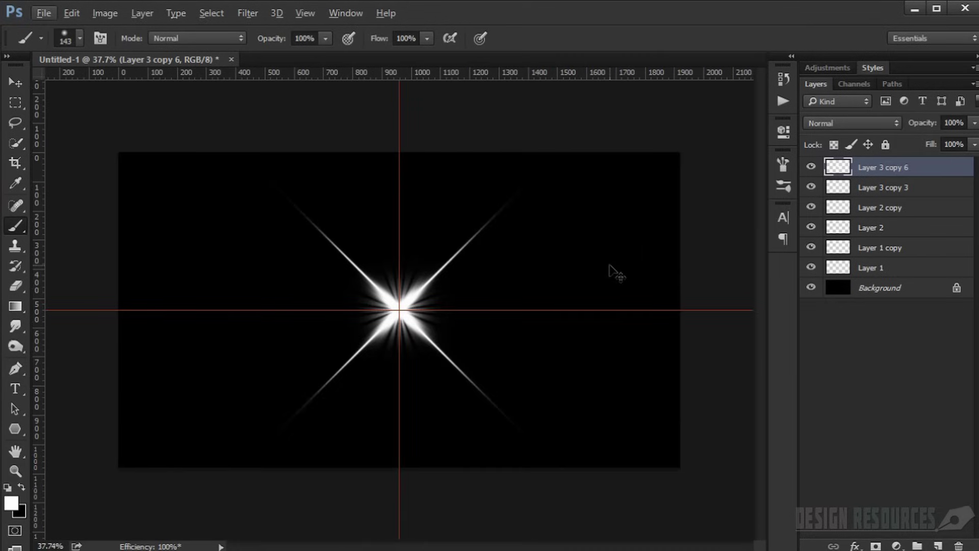
{"action": "key", "text": "ctrl+t"}
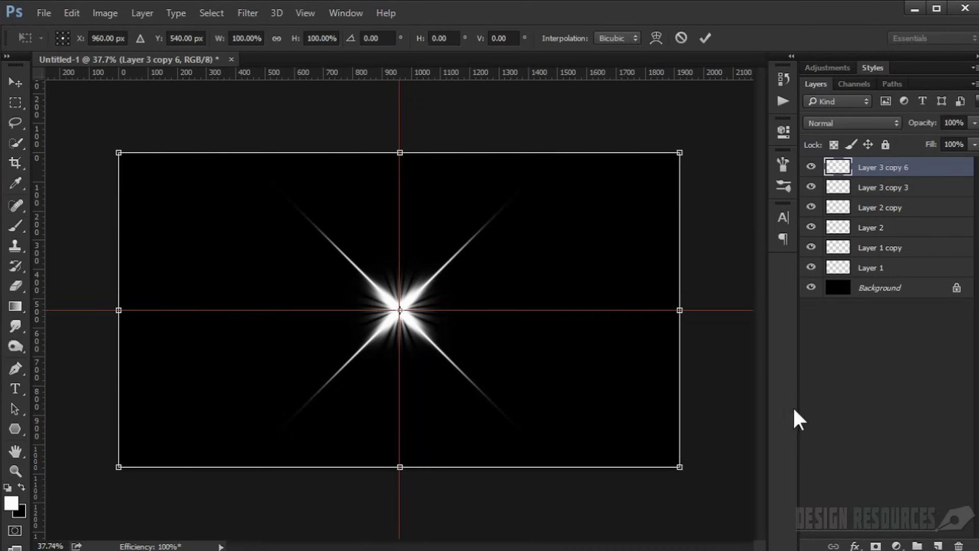
{"action": "left_click_drag", "start_coordinate": [680, 467], "coordinate": [812, 536]}
{"action": "key", "text": "Return"}
{"action": "key", "text": "b"}
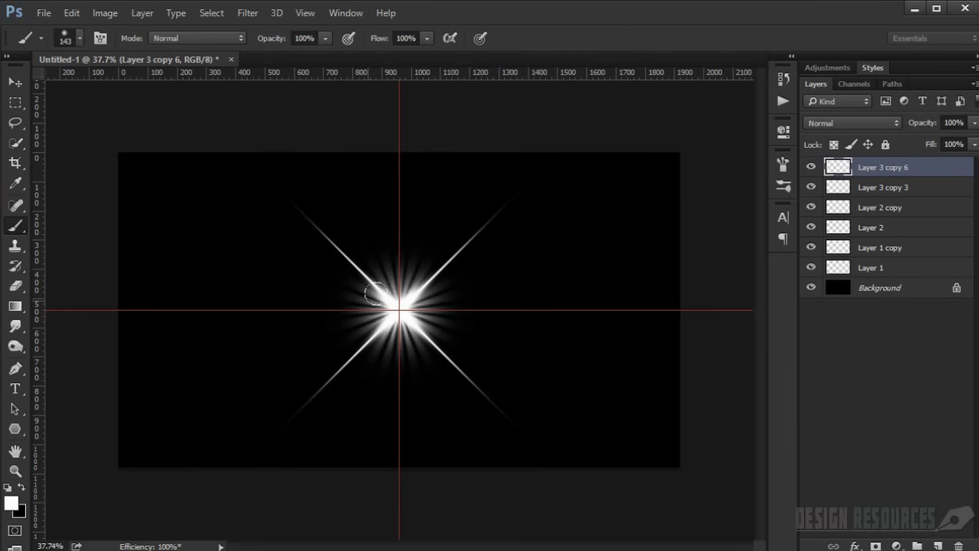
Lower the opacity of the enlarged blurred streaks layer to 15%.
{"action": "scroll", "coordinate": [411, 324], "scroll_direction": "up", "scroll_amount": 3}
{"action": "mouse_move", "coordinate": [928, 125]}
{"action": "left_mouse_down"}
{"action": "mouse_move", "coordinate": [863, 133]}
{"action": "mouse_move", "coordinate": [921, 128]}
{"action": "left_mouse_up"}
{"action": "scroll", "coordinate": [519, 175], "scroll_direction": "down", "scroll_amount": 5}
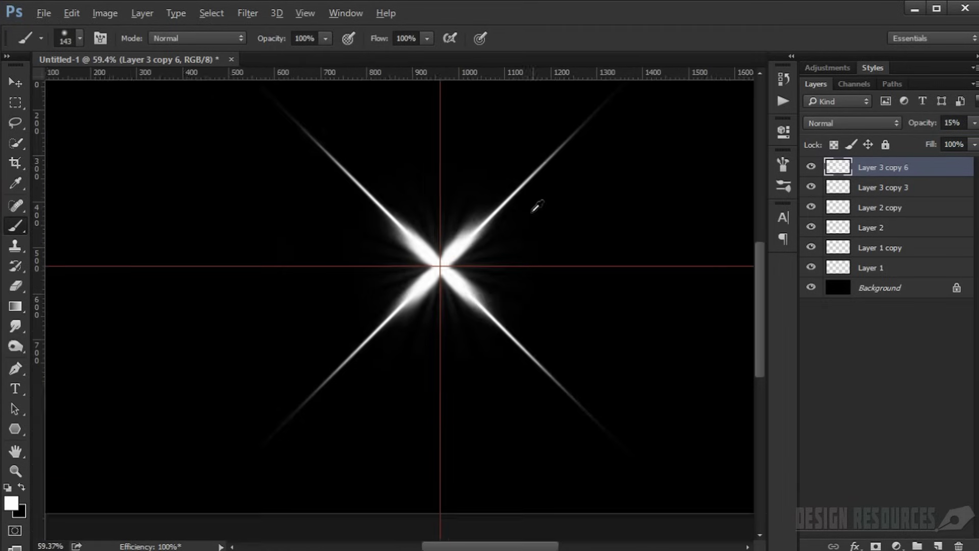
{"action": "scroll", "coordinate": [369, 276], "scroll_direction": "up", "scroll_amount": 5}
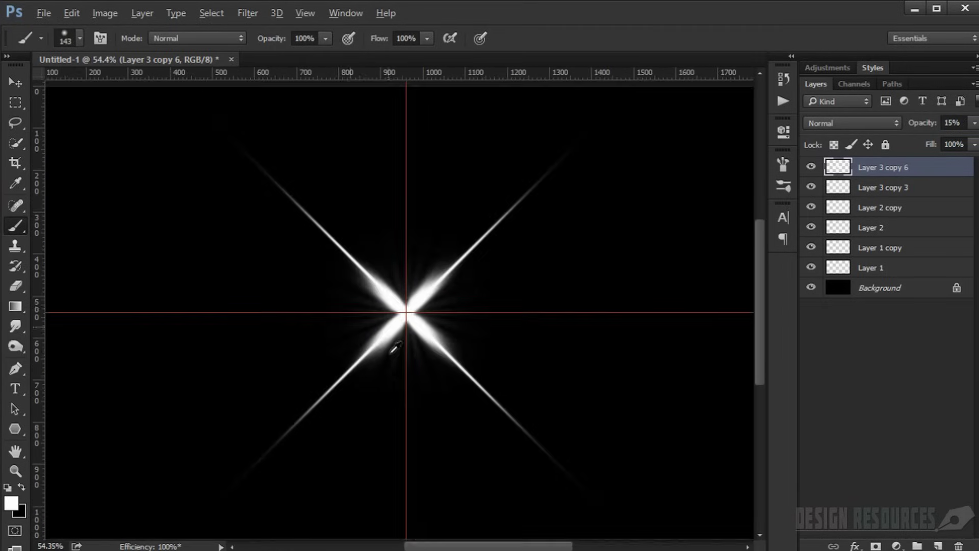
Add a new layer and paint a soft white glow over the flare's center with a 113 px brush.
{"action": "left_click", "coordinate": [937, 545]}
{"action": "scroll", "coordinate": [541, 344], "scroll_direction": "up", "scroll_amount": 2}
{"action": "mouse_move", "coordinate": [296, 280]}
{"action": "left_mouse_down"}
{"action": "mouse_move", "coordinate": [396, 315]}
{"action": "mouse_move", "coordinate": [374, 289]}
{"action": "mouse_move", "coordinate": [328, 291]}
{"action": "mouse_move", "coordinate": [334, 266]}
{"action": "mouse_move", "coordinate": [367, 280]}
{"action": "mouse_move", "coordinate": [363, 271]}
{"action": "left_mouse_up"}
{"action": "left_click", "coordinate": [364, 265]}
{"action": "left_click", "coordinate": [335, 241]}
{"action": "mouse_move", "coordinate": [363, 264]}
{"action": "left_mouse_down"}
{"action": "mouse_move", "coordinate": [348, 263]}
{"action": "mouse_move", "coordinate": [351, 211]}
{"action": "mouse_move", "coordinate": [355, 270]}
{"action": "mouse_move", "coordinate": [381, 266]}
{"action": "left_mouse_up"}
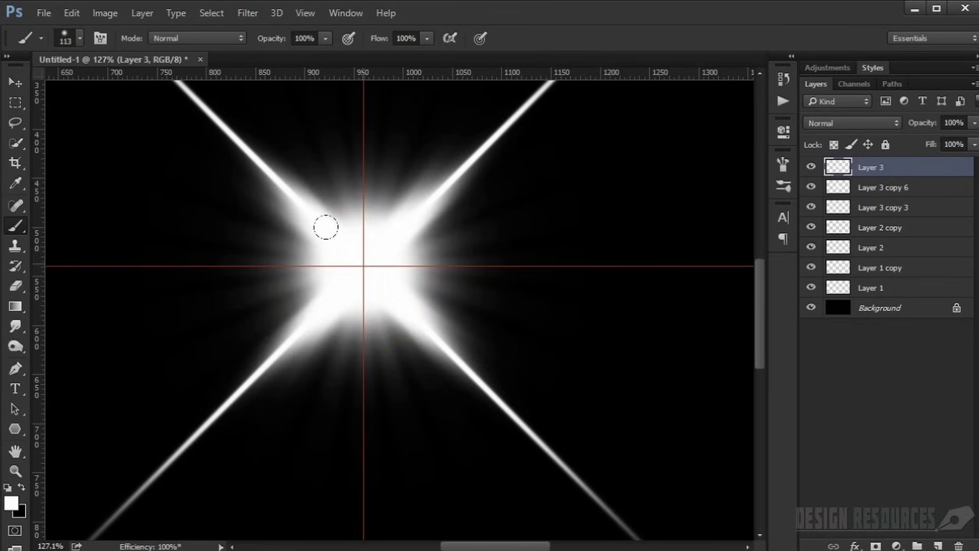
Set the opacity of Layer 3 copy 6 to 12%.
{"action": "scroll", "coordinate": [444, 225], "scroll_direction": "down", "scroll_amount": 5}
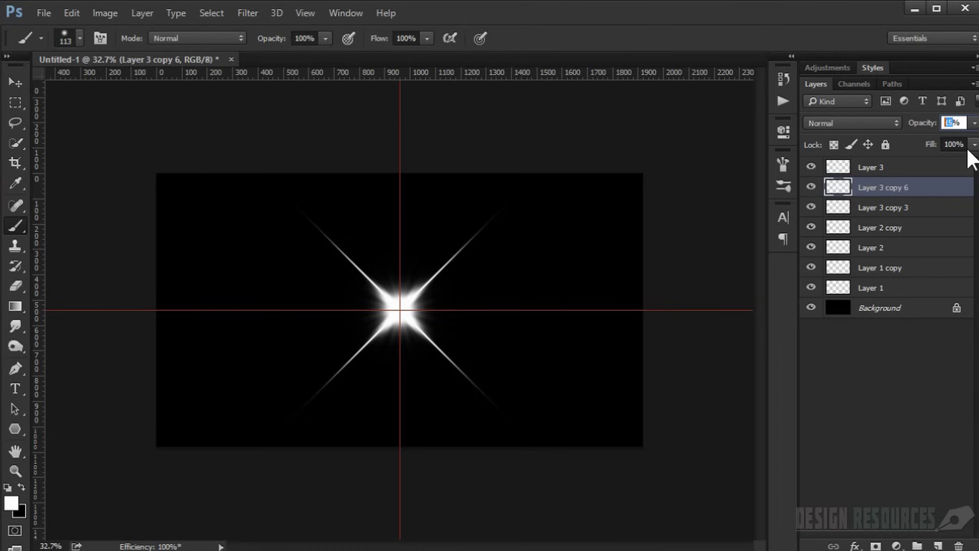
{"action": "type", "text": "12"}
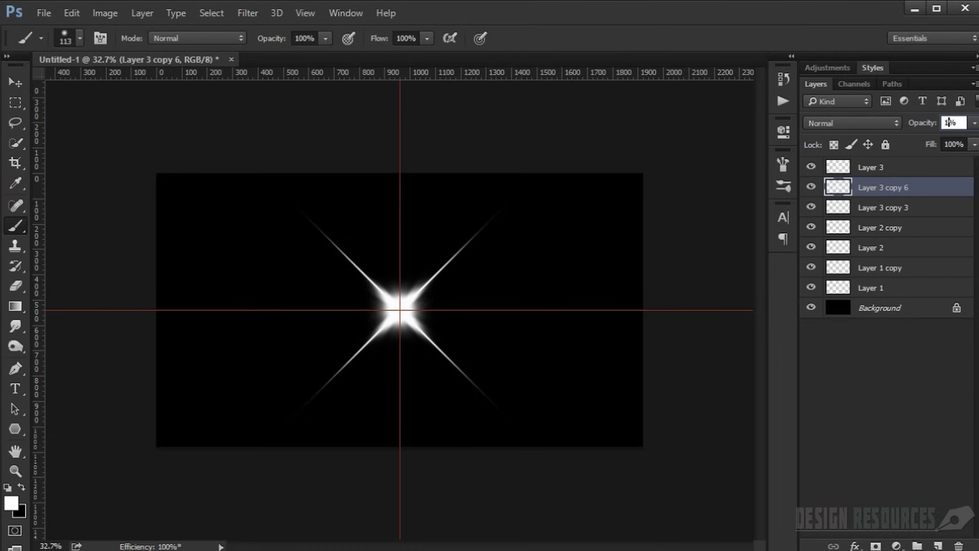
{"action": "key", "text": "Return"}
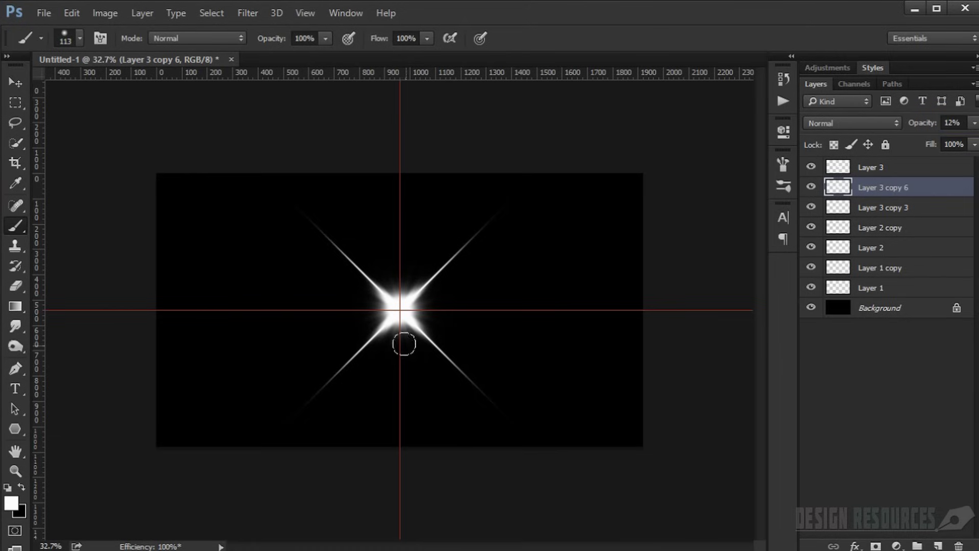
Enlarge the brush to 662 px and add a new layer above Layer 3.
{"action": "scroll", "coordinate": [403, 339], "scroll_direction": "up", "scroll_amount": 2}
{"action": "mouse_move", "coordinate": [371, 298]}
{"action": "left_mouse_down"}
{"action": "mouse_move", "coordinate": [408, 320]}
{"action": "mouse_move", "coordinate": [495, 340]}
{"action": "left_mouse_up"}
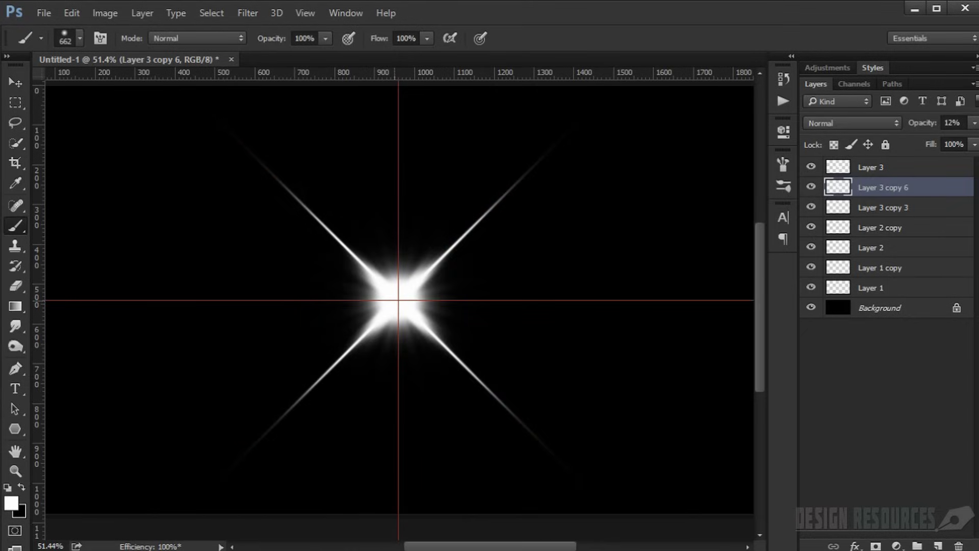
{"action": "left_click", "coordinate": [908, 168]}
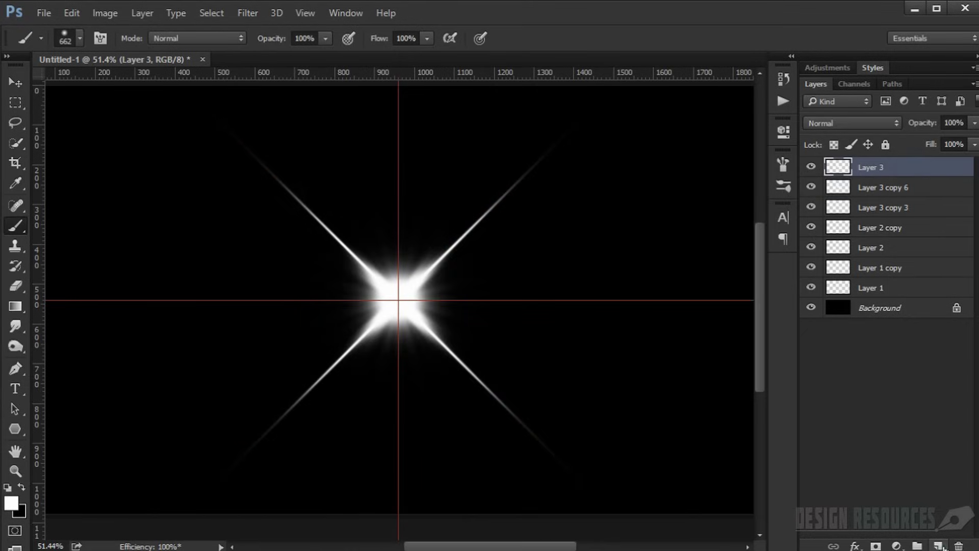
{"action": "left_click", "coordinate": [938, 546]}
Set both the opacity and the flow of the brush to 50%.
{"action": "left_click", "coordinate": [309, 39]}
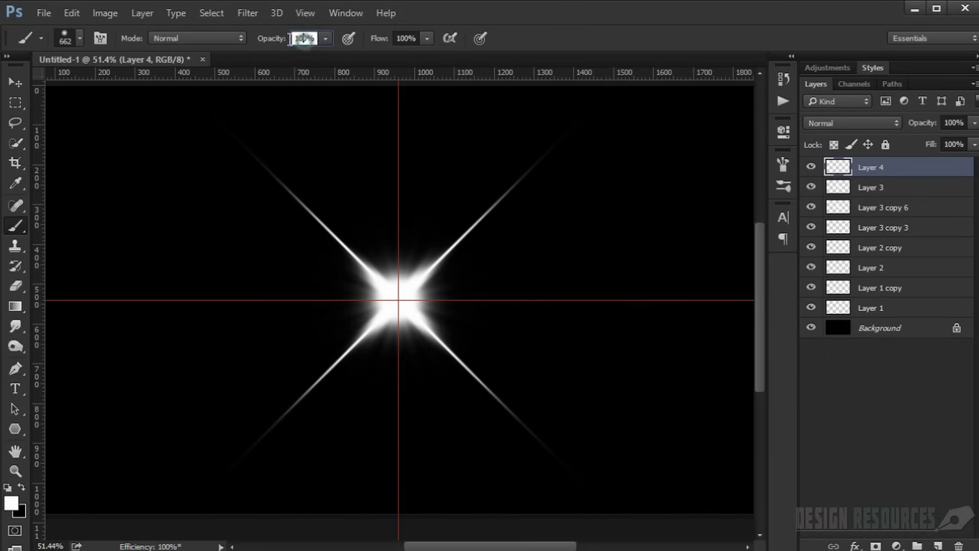
{"action": "type", "text": "50"}
{"action": "key", "text": "Return"}
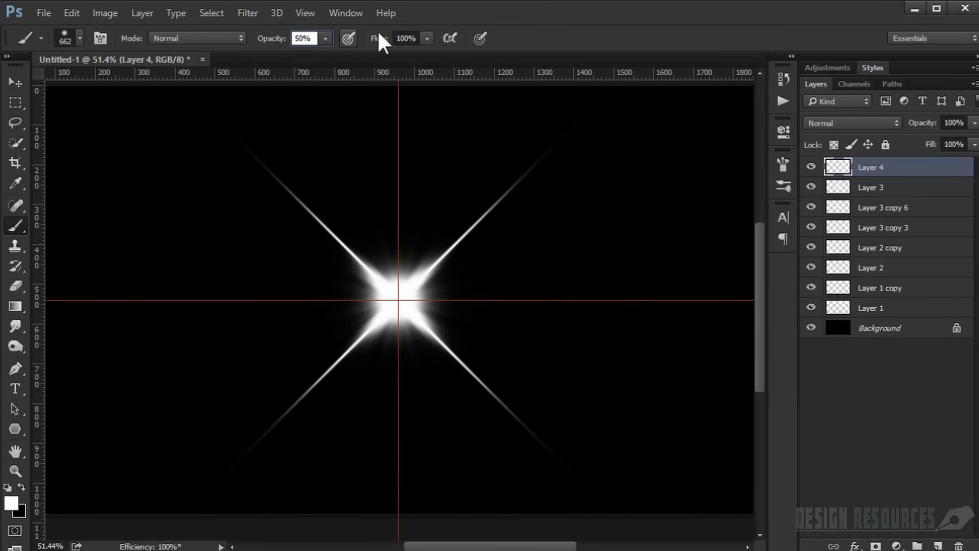
{"action": "left_click", "coordinate": [411, 37]}
{"action": "type", "text": "50"}
{"action": "key", "text": "Return"}
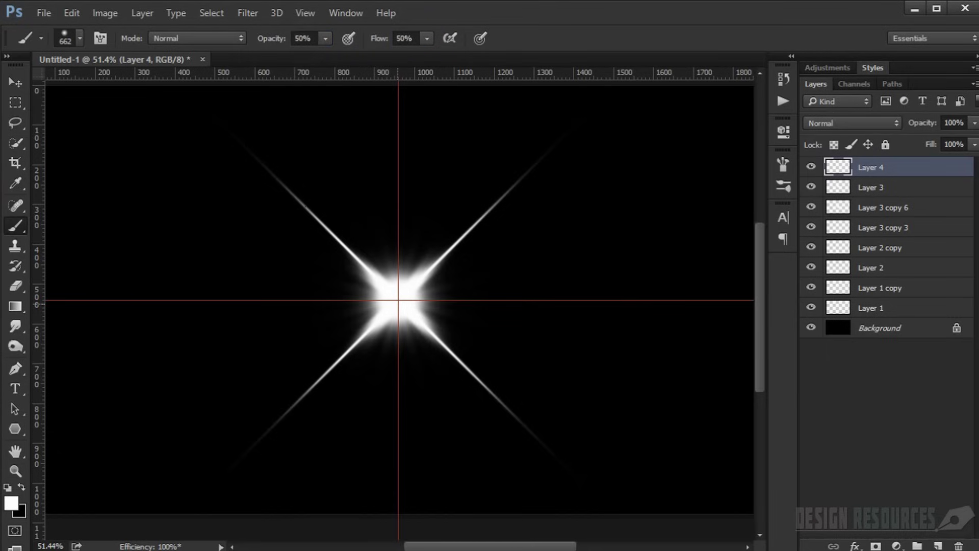
Dab 852 px soft white glows on and just right of the guide intersection, with the layer opacity reduced to 30%.
{"action": "left_click_drag", "start_coordinate": [413, 310], "coordinate": [455, 310]}
{"action": "left_click", "coordinate": [399, 299]}
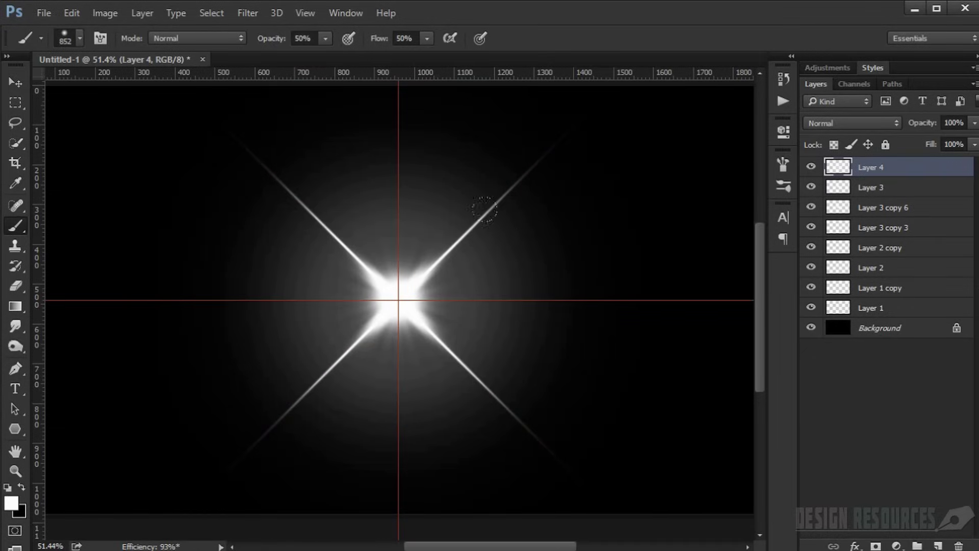
{"action": "left_click_drag", "start_coordinate": [926, 125], "coordinate": [880, 125]}
{"action": "type", "text": "30"}
{"action": "key", "text": "Return"}
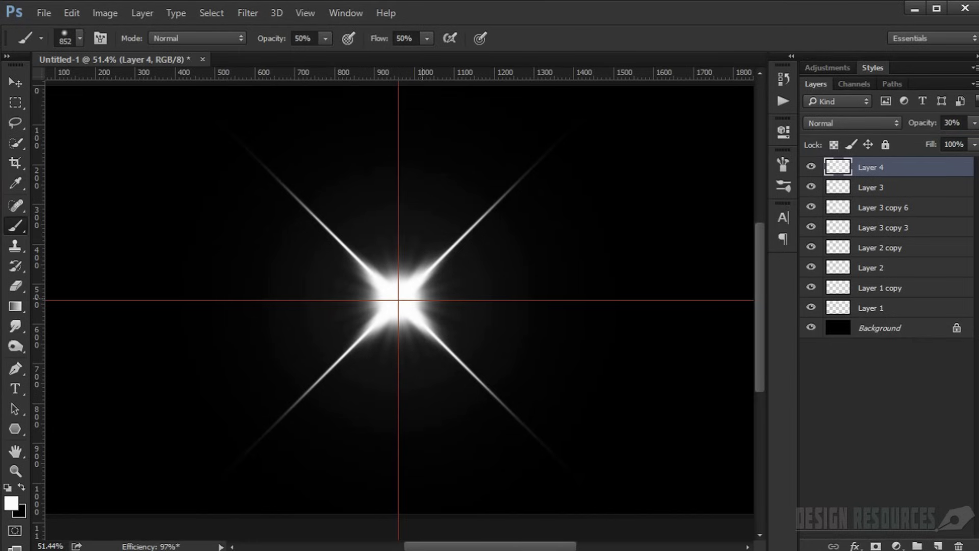
{"action": "left_click", "coordinate": [446, 298]}
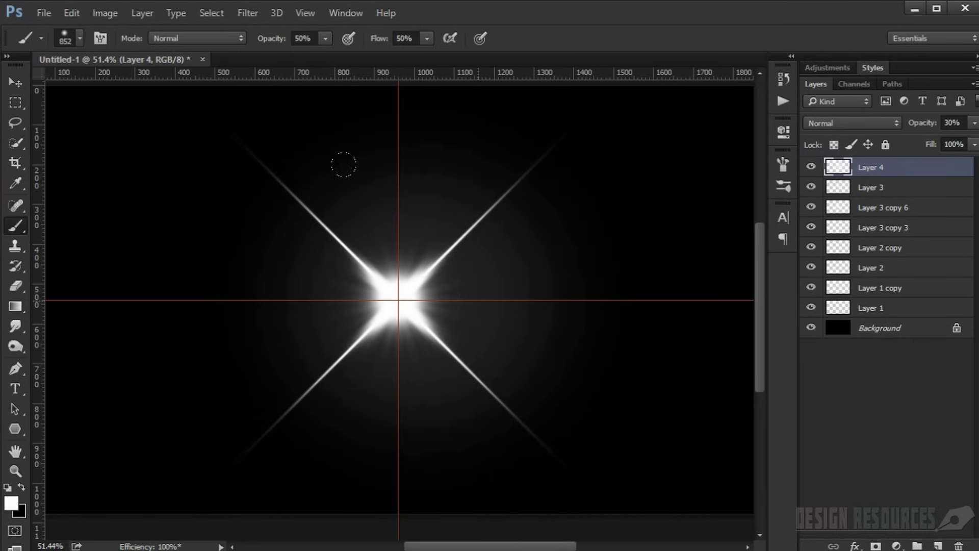
Undo the last two soft white glow dabs beside the guide intersection on Layer 4.
{"action": "left_click", "coordinate": [485, 300]}
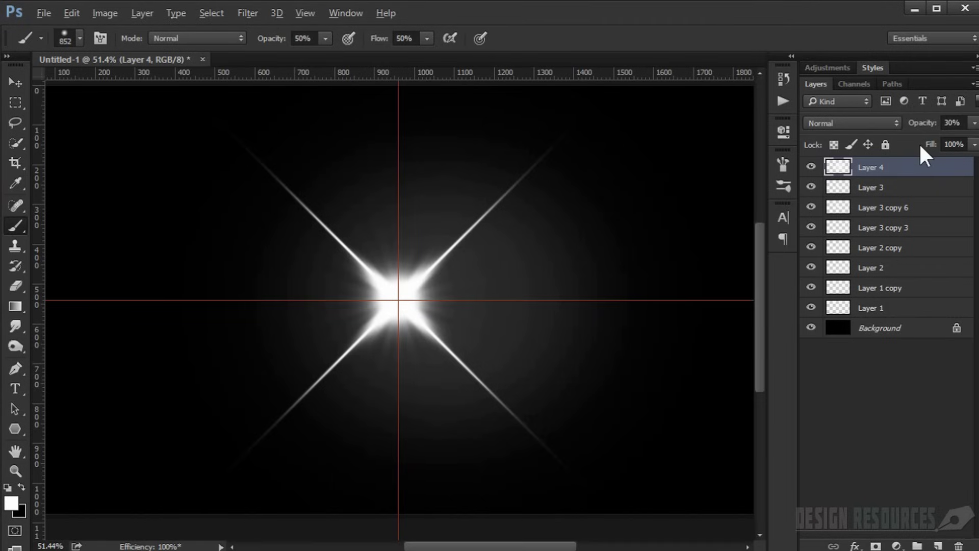
{"action": "key", "text": "ctrl+alt+z"}
{"action": "key", "text": "ctrl+alt+z"}
Add a new layer above Layer 4, dab one soft white glow just right of the star's centre, and set the layer opacity to 15%.
{"action": "left_click", "coordinate": [937, 546]}
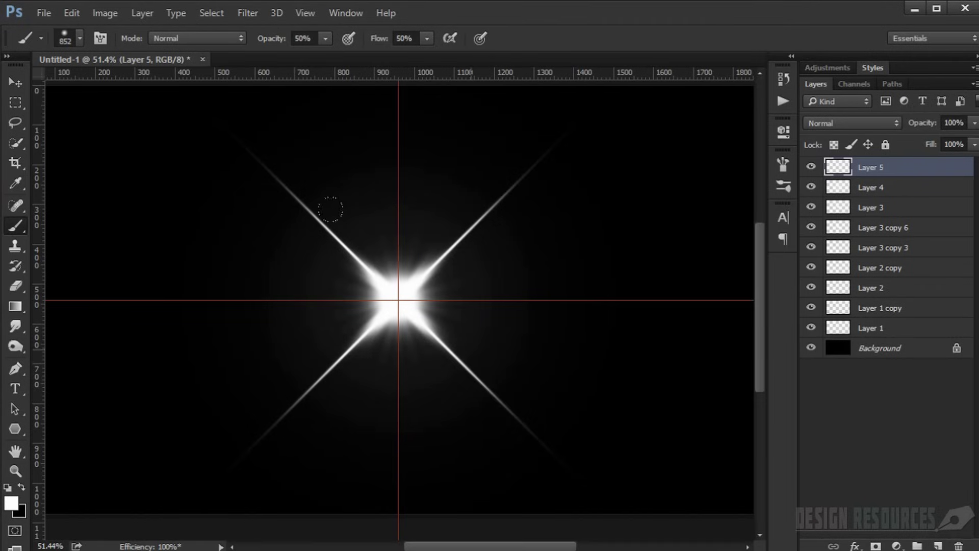
{"action": "left_click", "coordinate": [486, 307]}
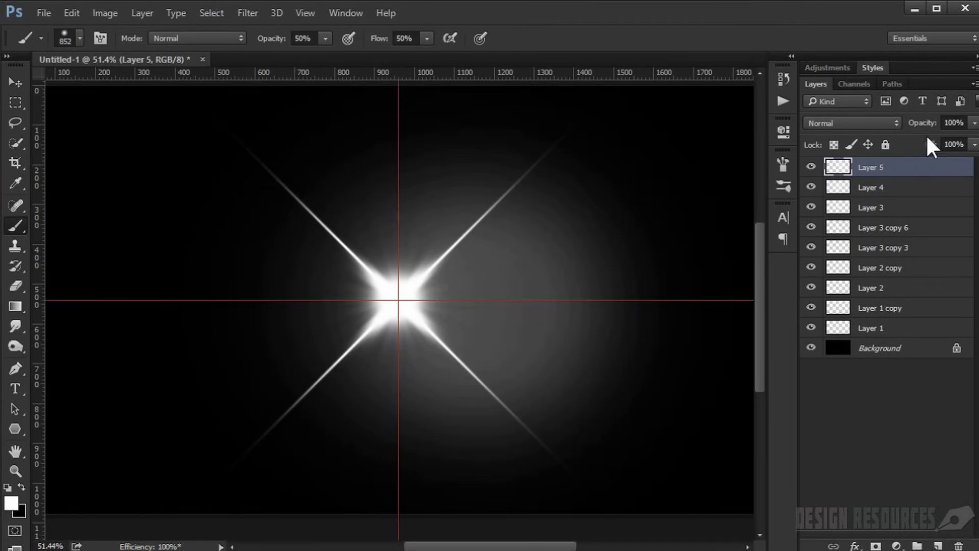
{"action": "left_click", "coordinate": [950, 123]}
{"action": "type", "text": "36"}
{"action": "key", "text": "Return"}
{"action": "left_click_drag", "start_coordinate": [883, 128], "coordinate": [867, 125]}
{"action": "scroll", "coordinate": [543, 286], "scroll_direction": "down", "scroll_amount": 2}
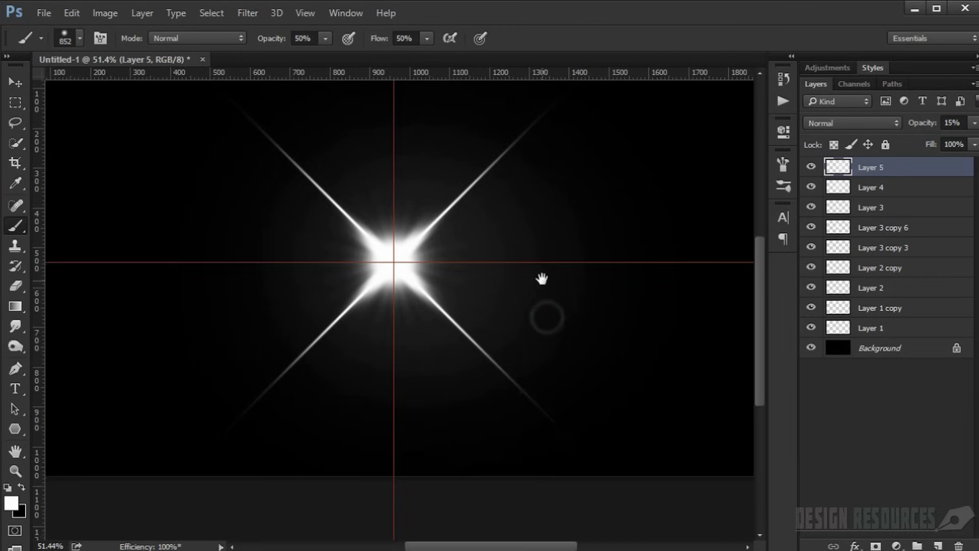
Merge all layers from Layer 5 down to Layer 1 into one, and check the result by toggling its visibility.
{"action": "scroll", "coordinate": [547, 273], "scroll_direction": "down", "scroll_amount": 5}
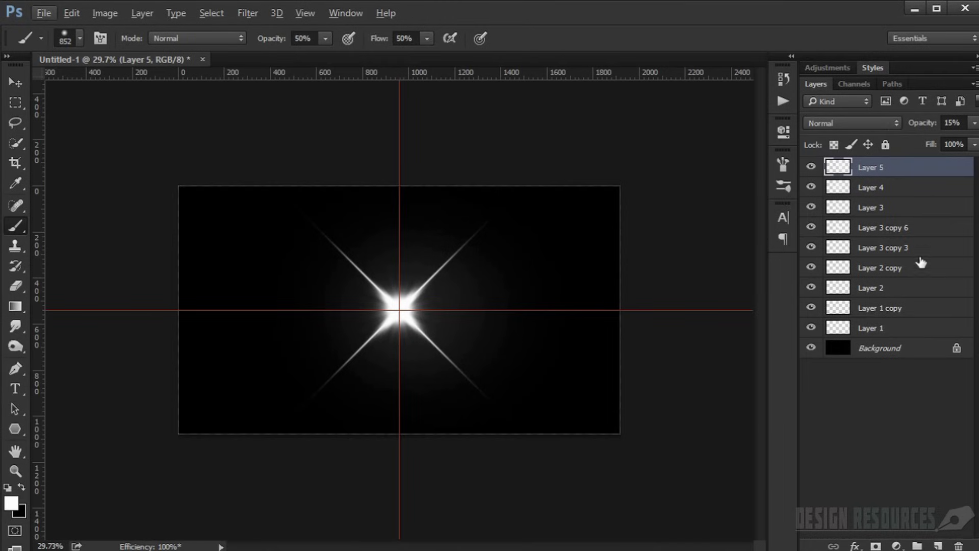
{"action": "left_click", "coordinate": [881, 330], "text": "shift"}
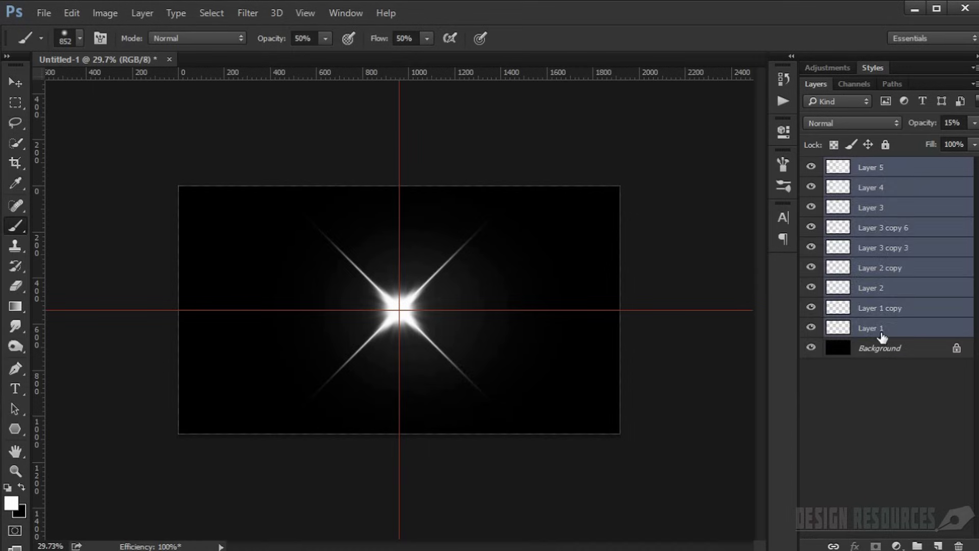
{"action": "key", "text": "ctrl+e"}
{"action": "left_click", "coordinate": [811, 167]}
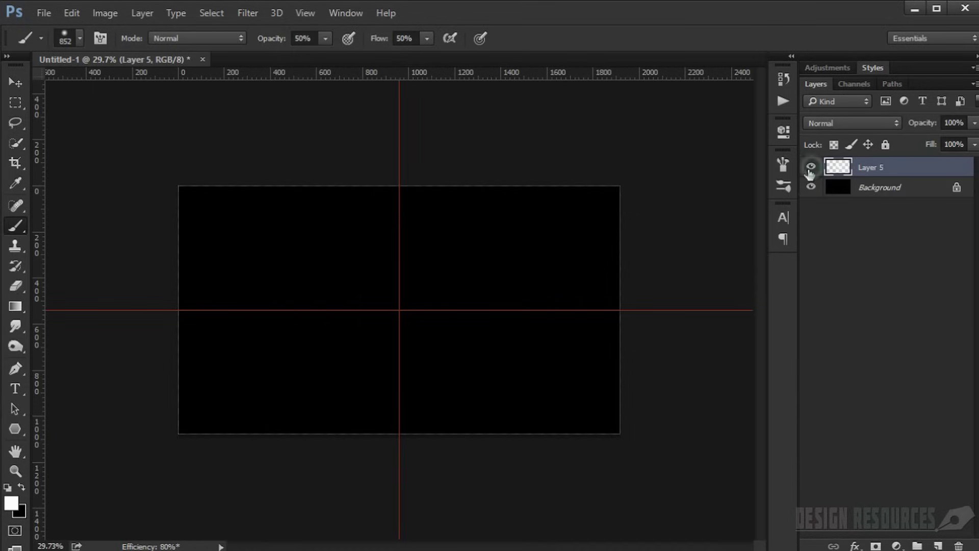
{"action": "left_click", "coordinate": [812, 168]}
{"action": "scroll", "coordinate": [404, 318], "scroll_direction": "up", "scroll_amount": 5}
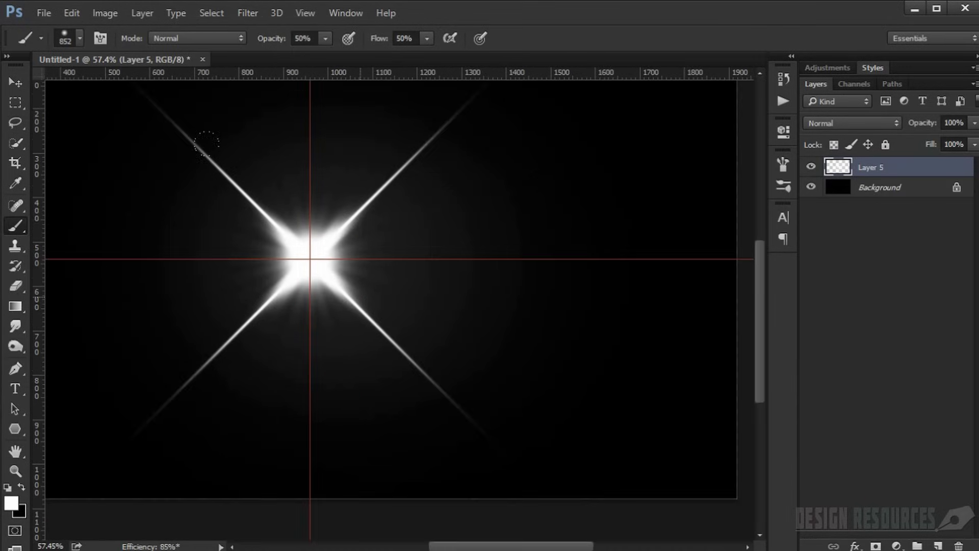
{"action": "scroll", "coordinate": [207, 143], "scroll_direction": "down", "scroll_amount": 3}
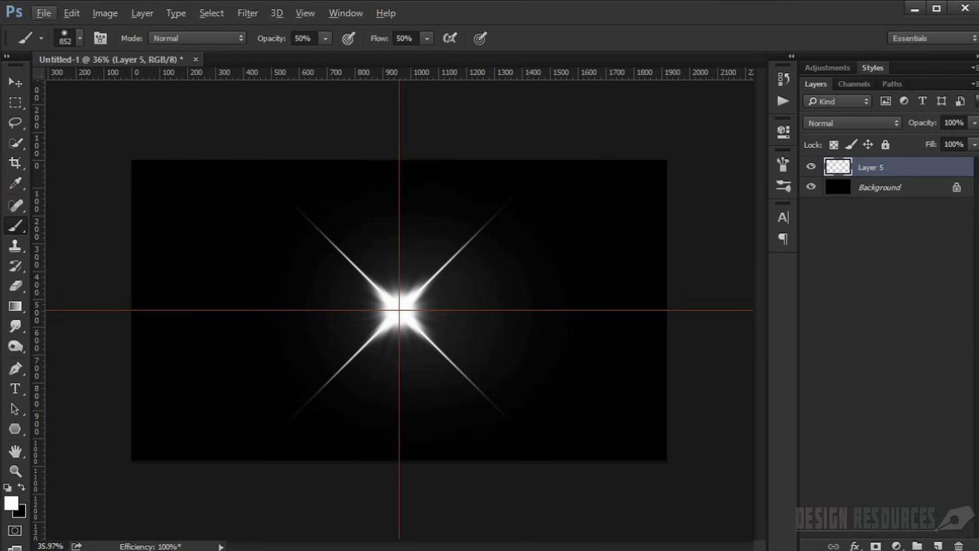
Add a Hue/Saturation adjustment layer above the flare with Colorize enabled, hue 213 and saturation 54.
{"action": "left_click", "coordinate": [897, 546]}
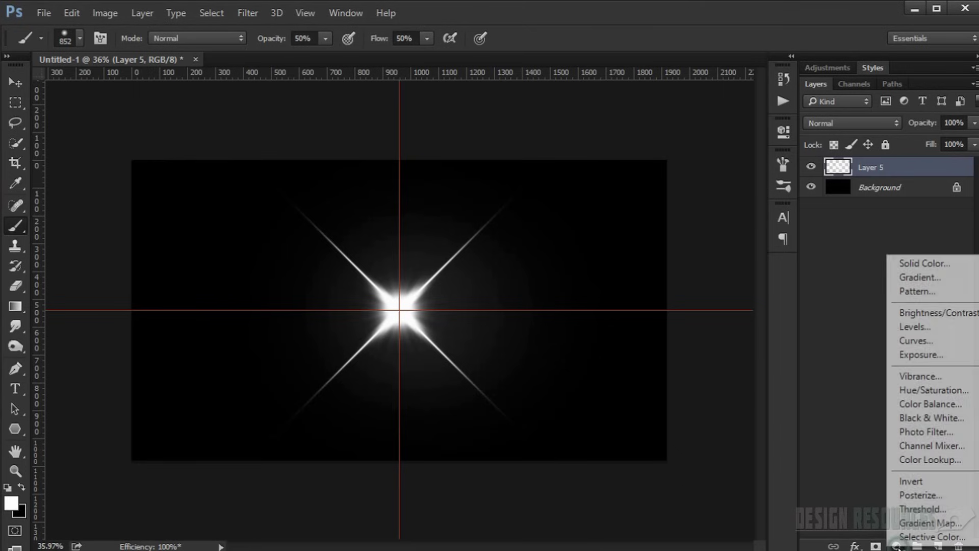
{"action": "left_click", "coordinate": [930, 389]}
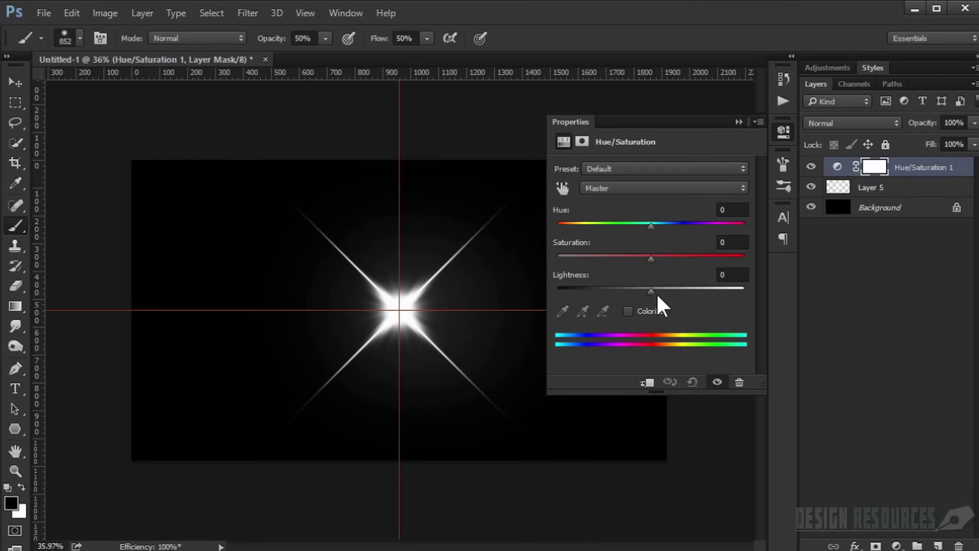
{"action": "left_click", "coordinate": [628, 311]}
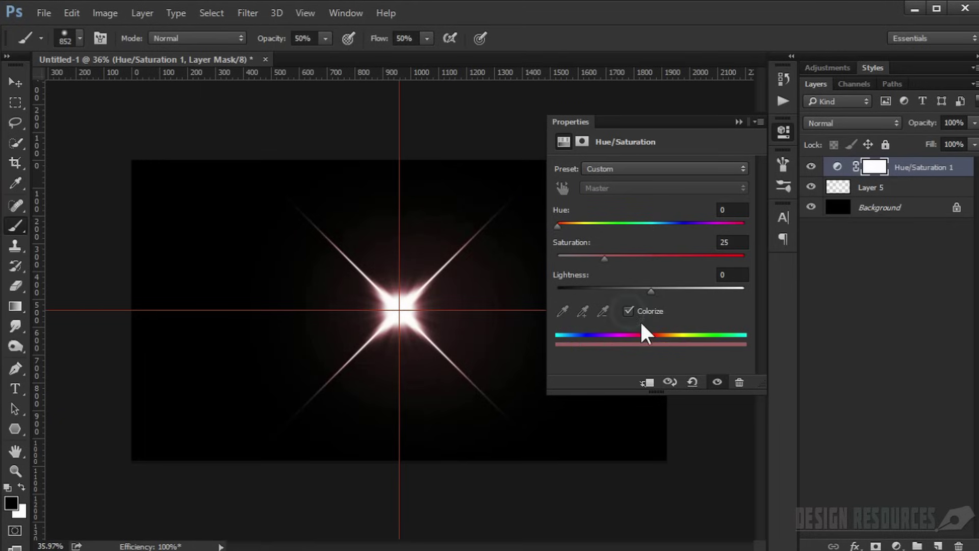
{"action": "left_click_drag", "start_coordinate": [605, 258], "coordinate": [656, 259]}
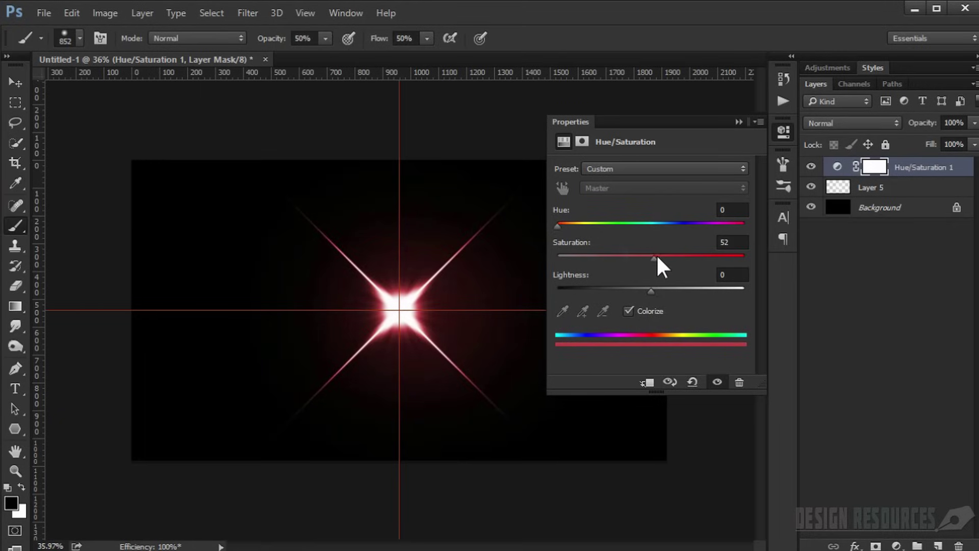
{"action": "left_click_drag", "start_coordinate": [561, 224], "coordinate": [668, 233]}
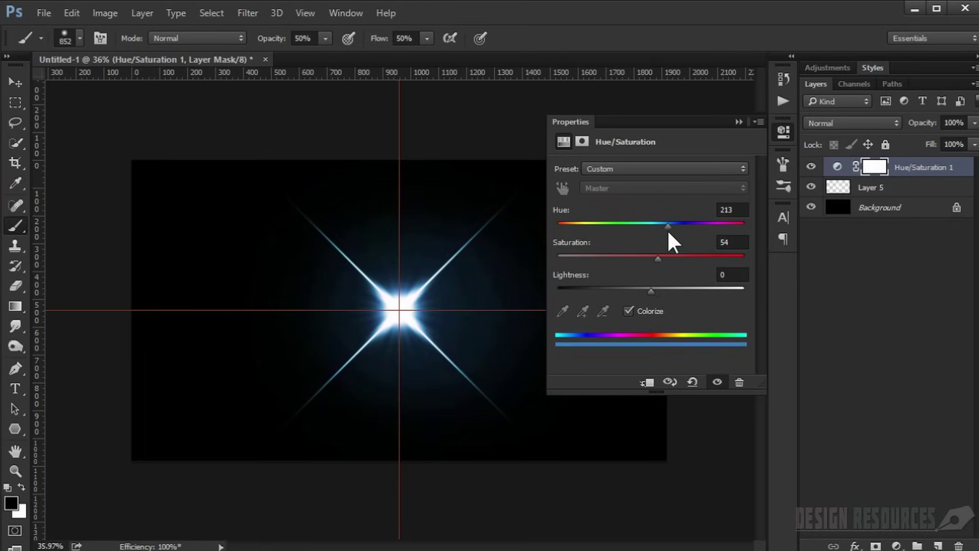
{"action": "left_click", "coordinate": [745, 122]}
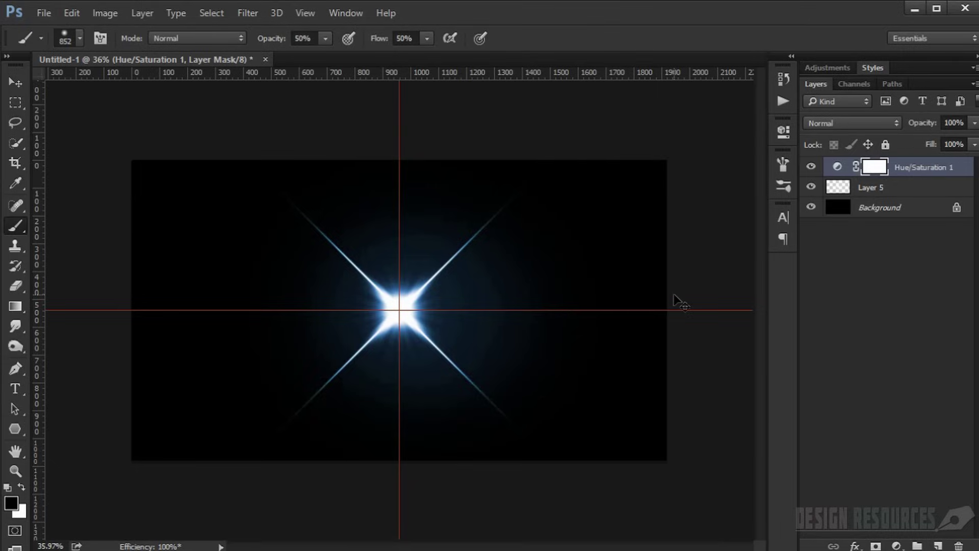
Hide the guides crossing the canvas.
{"action": "scroll", "coordinate": [679, 301], "scroll_direction": "up", "scroll_amount": 3}
{"action": "key", "text": "ctrl+semicolon"}
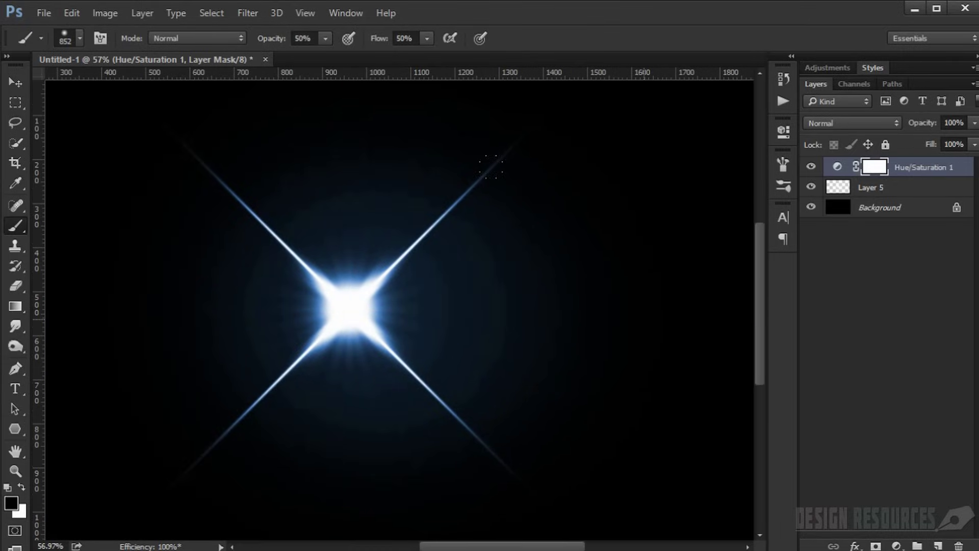
{"action": "scroll", "coordinate": [570, 172], "scroll_direction": "down", "scroll_amount": 2}
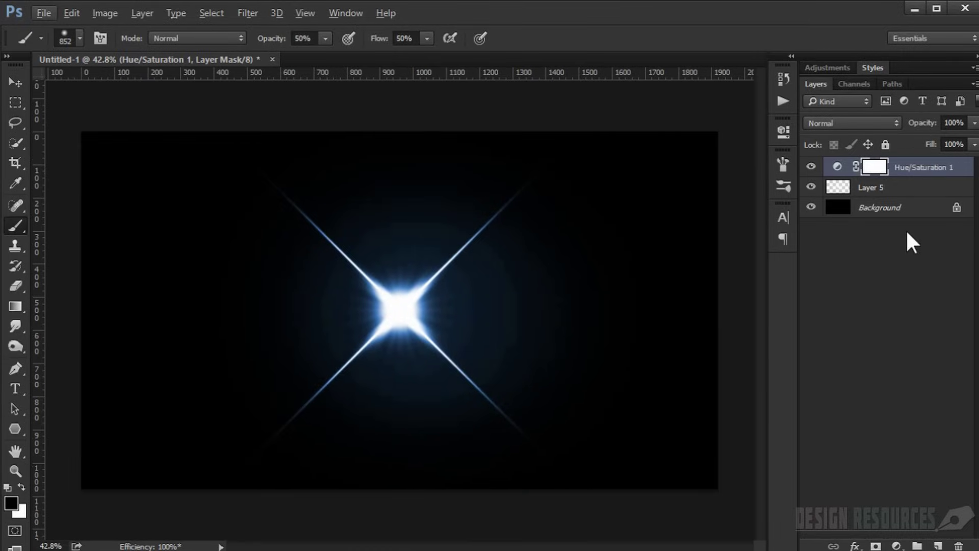
Change the Hue/Saturation adjustment to hue 225, saturation 79 and lightness -8.
{"action": "double_click", "coordinate": [837, 167]}
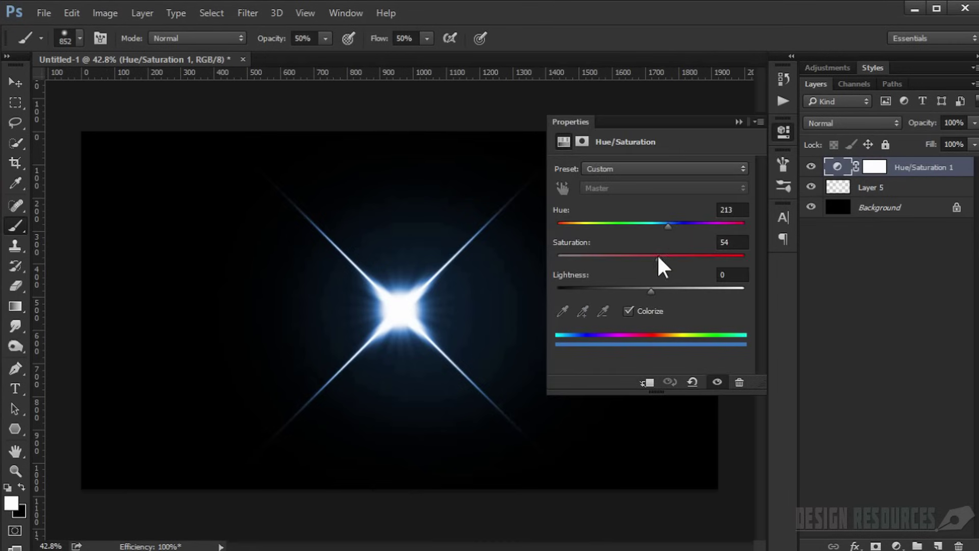
{"action": "left_click_drag", "start_coordinate": [667, 230], "coordinate": [710, 227]}
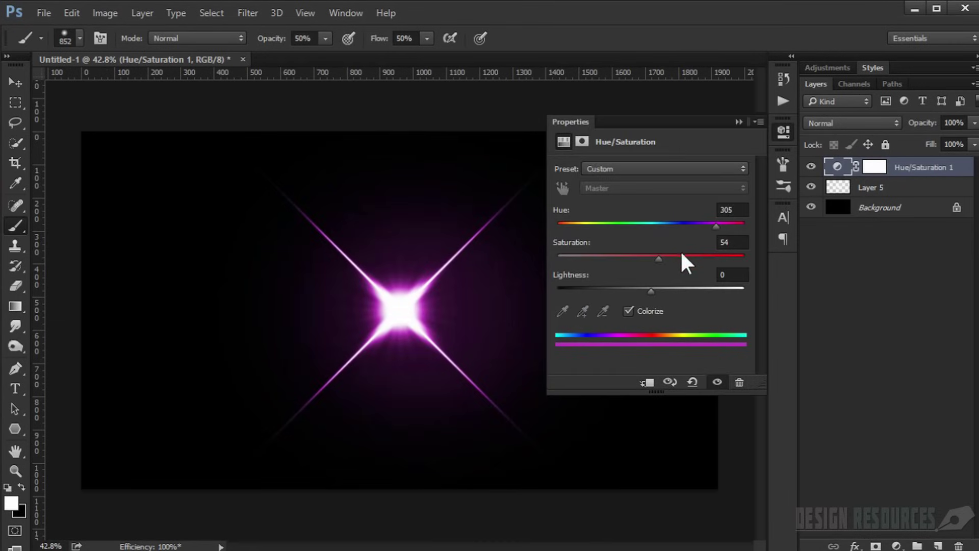
{"action": "left_click_drag", "start_coordinate": [659, 258], "coordinate": [701, 258]}
{"action": "mouse_move", "coordinate": [650, 289]}
{"action": "left_mouse_down"}
{"action": "mouse_move", "coordinate": [599, 289]}
{"action": "mouse_move", "coordinate": [658, 288]}
{"action": "mouse_move", "coordinate": [644, 289]}
{"action": "left_mouse_up"}
{"action": "left_click_drag", "start_coordinate": [715, 223], "coordinate": [675, 225]}
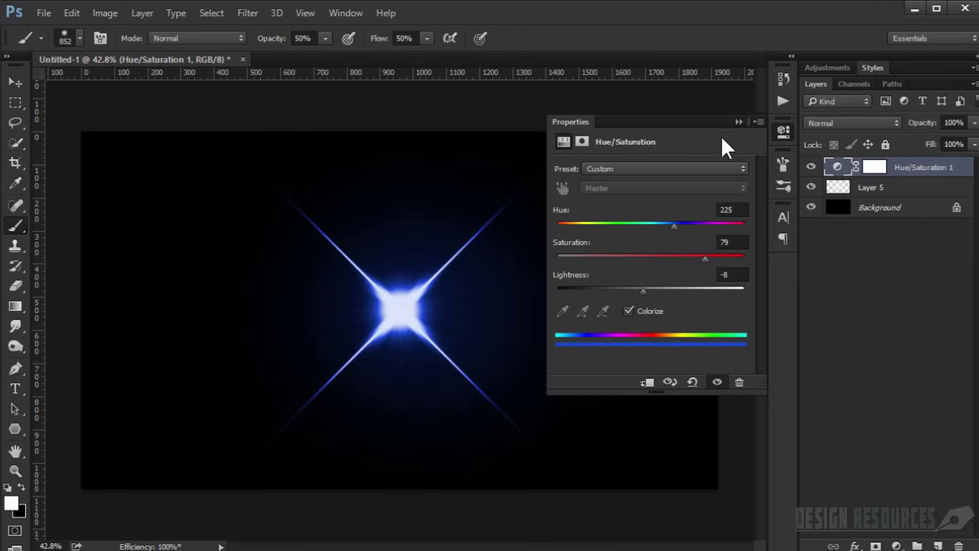
{"action": "left_click", "coordinate": [783, 132]}
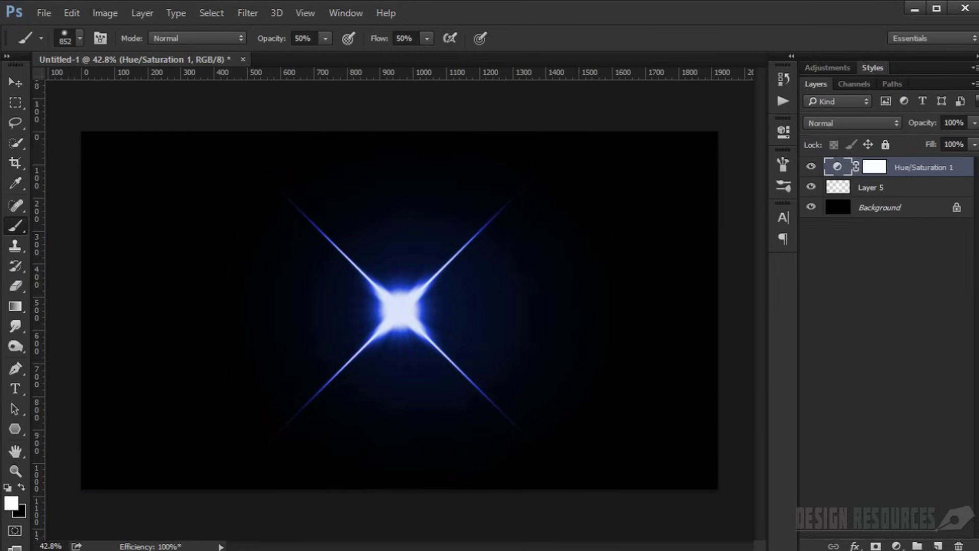
Hide the Hue/Saturation 1 layer and convert Layer 5 to a smart object.
{"action": "left_click", "coordinate": [813, 167]}
{"action": "left_click", "coordinate": [867, 187]}
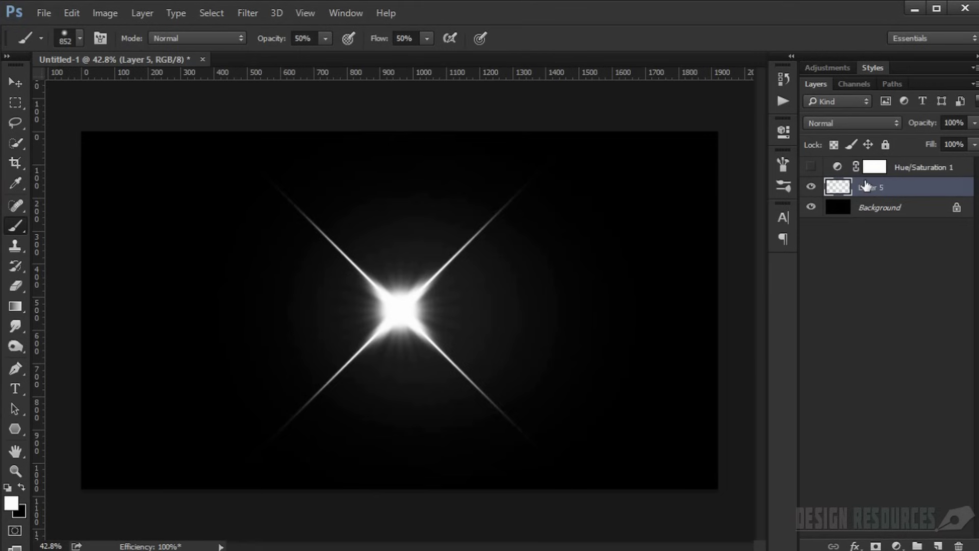
{"action": "right_click", "coordinate": [889, 186]}
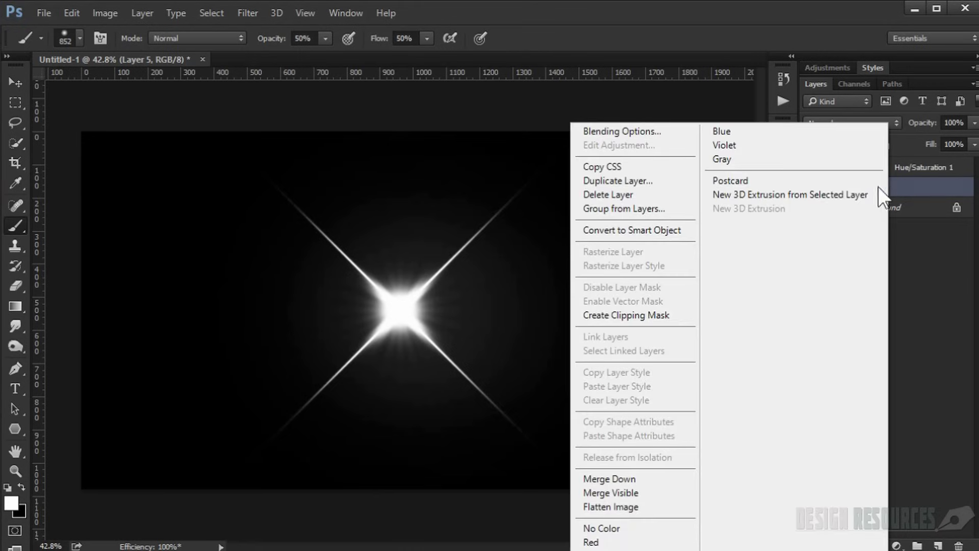
{"action": "left_click", "coordinate": [657, 230]}
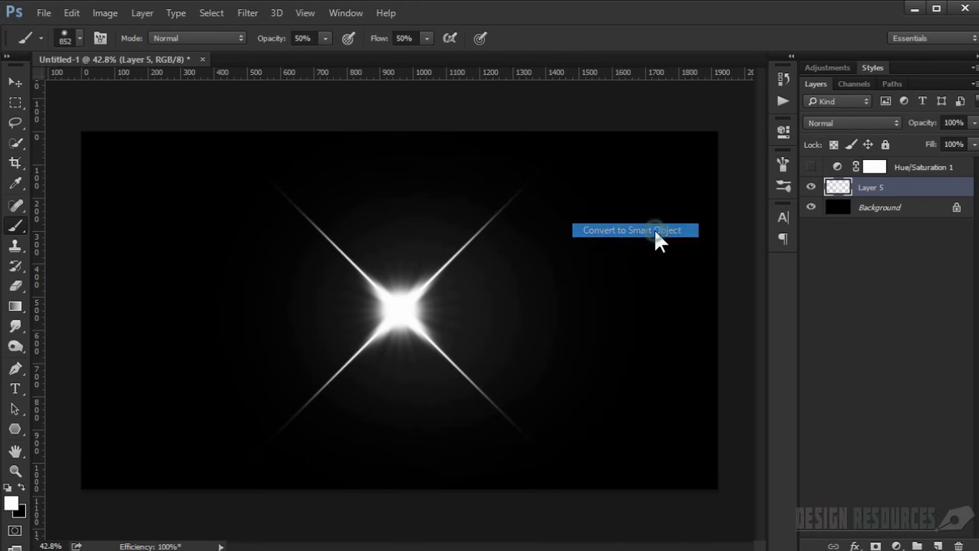
Open the contents of the Layer 5 smart object for editing.
{"action": "double_click", "coordinate": [839, 184]}
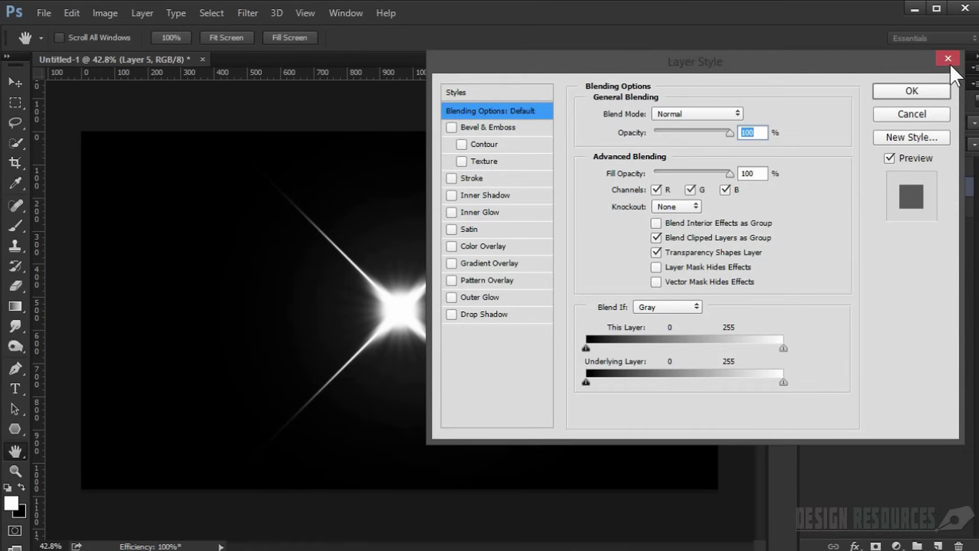
{"action": "left_click", "coordinate": [950, 64]}
{"action": "double_click", "coordinate": [845, 191]}
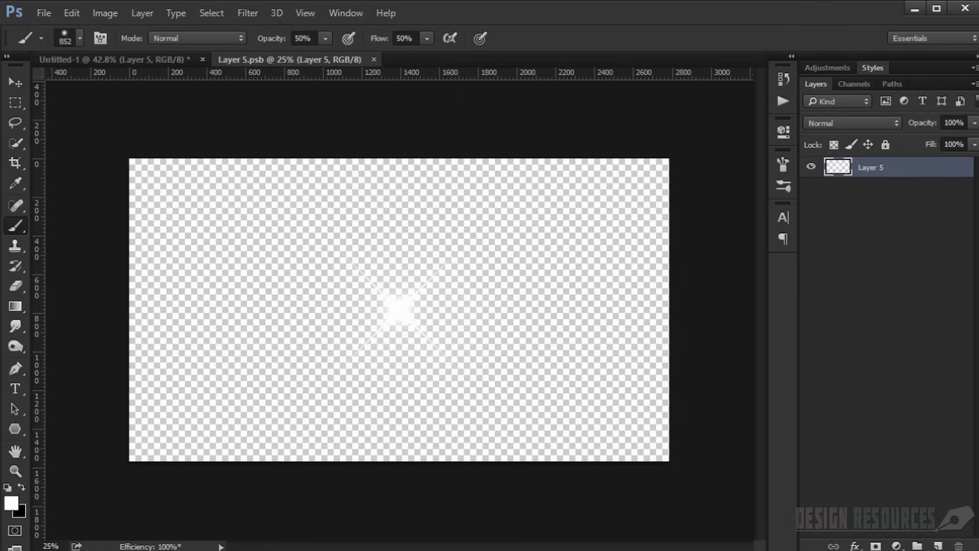
Invert the flare's colours and define it as a brush preset named "Lens flare".
{"action": "left_click", "coordinate": [17, 82]}
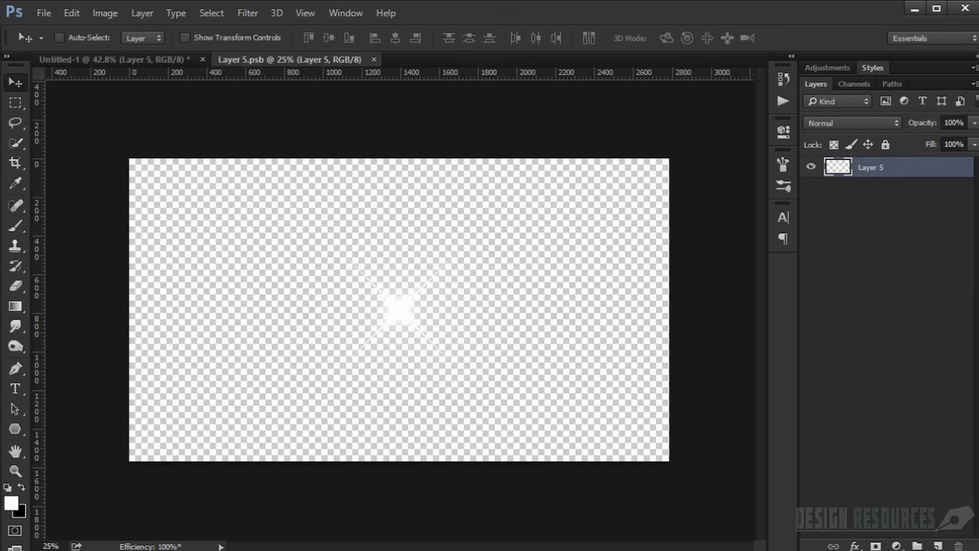
{"action": "key", "text": "ctrl+i"}
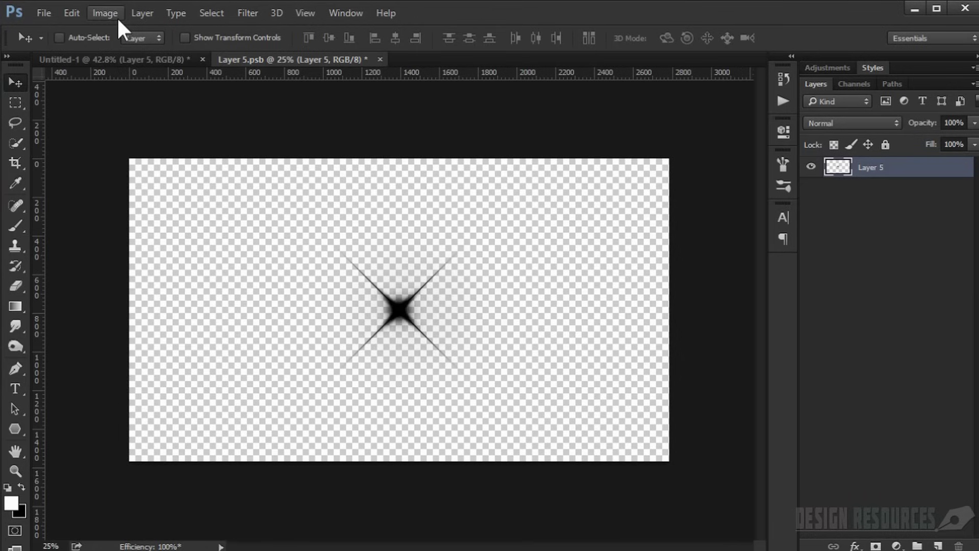
{"action": "left_click", "coordinate": [77, 13]}
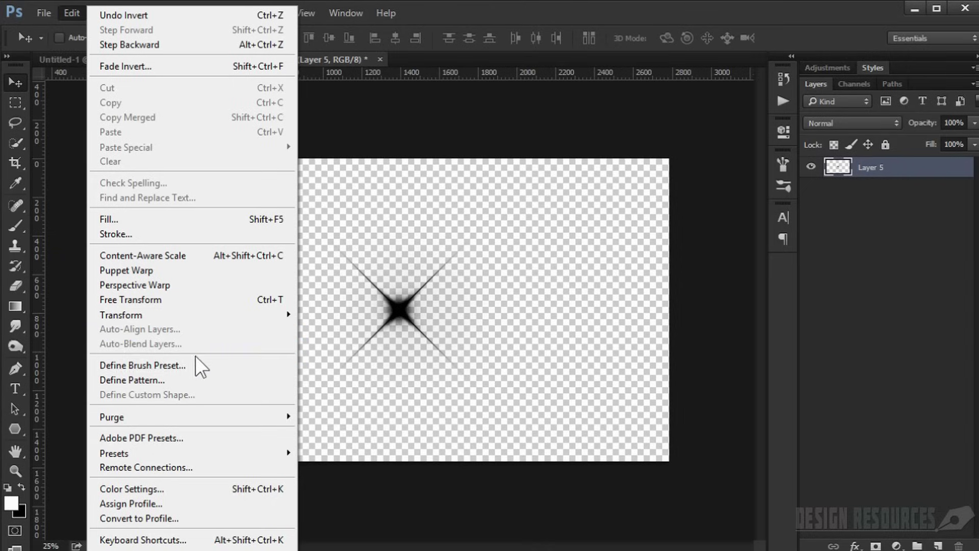
{"action": "left_click", "coordinate": [177, 369]}
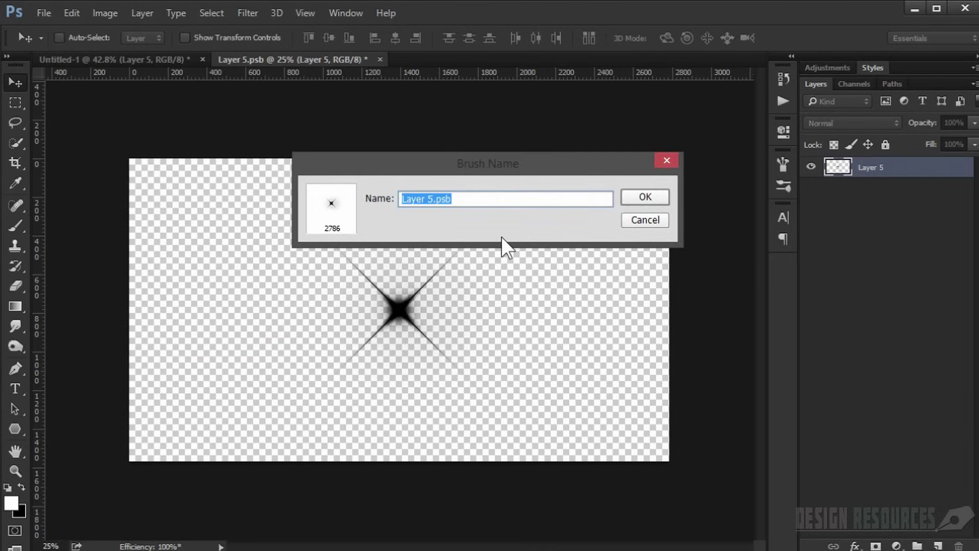
{"action": "type", "text": "Lens flare"}
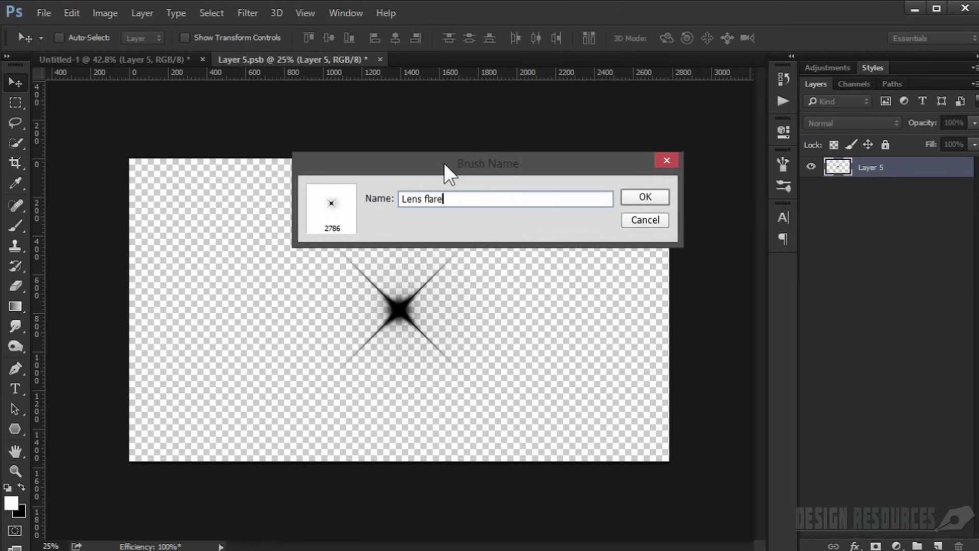
{"action": "left_click_drag", "start_coordinate": [446, 165], "coordinate": [378, 164]}
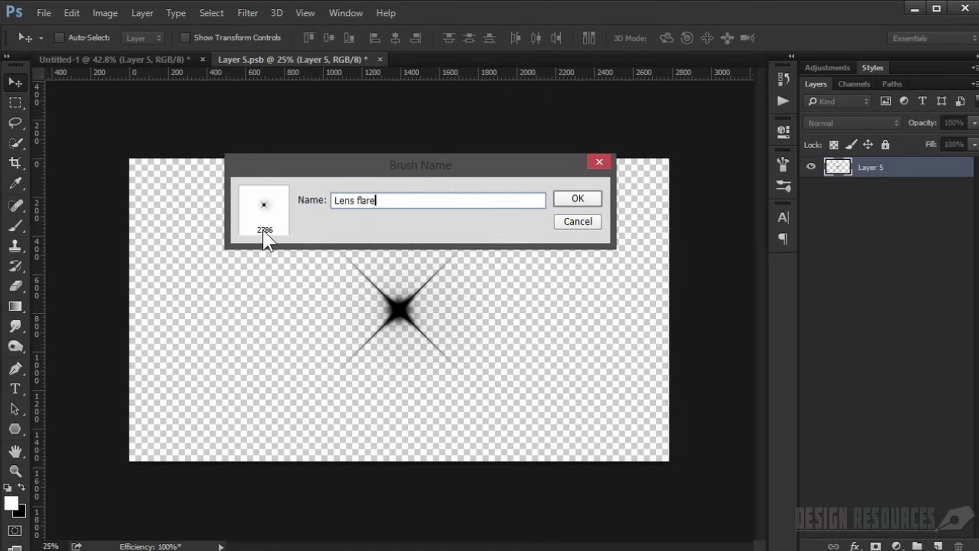
{"action": "left_click_drag", "start_coordinate": [451, 172], "coordinate": [370, 162]}
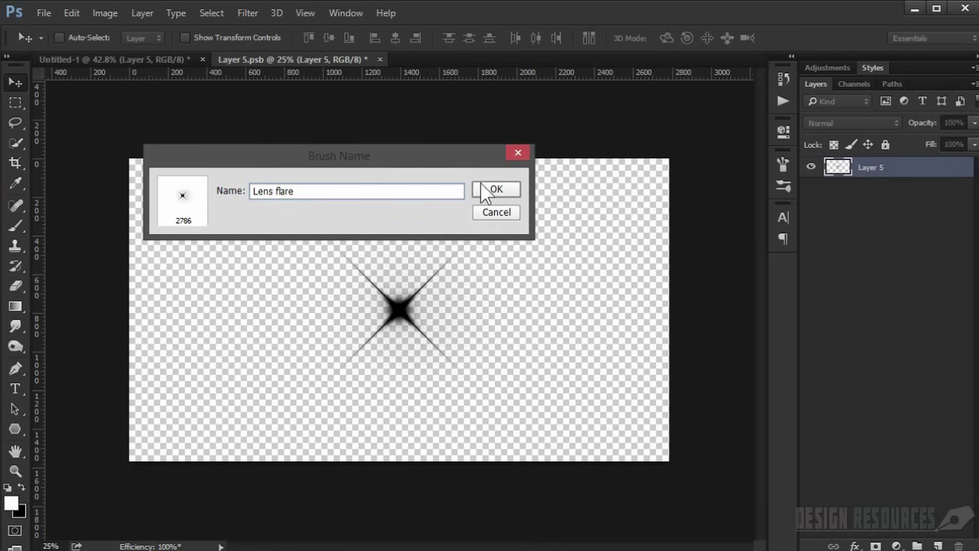
{"action": "left_click", "coordinate": [499, 190]}
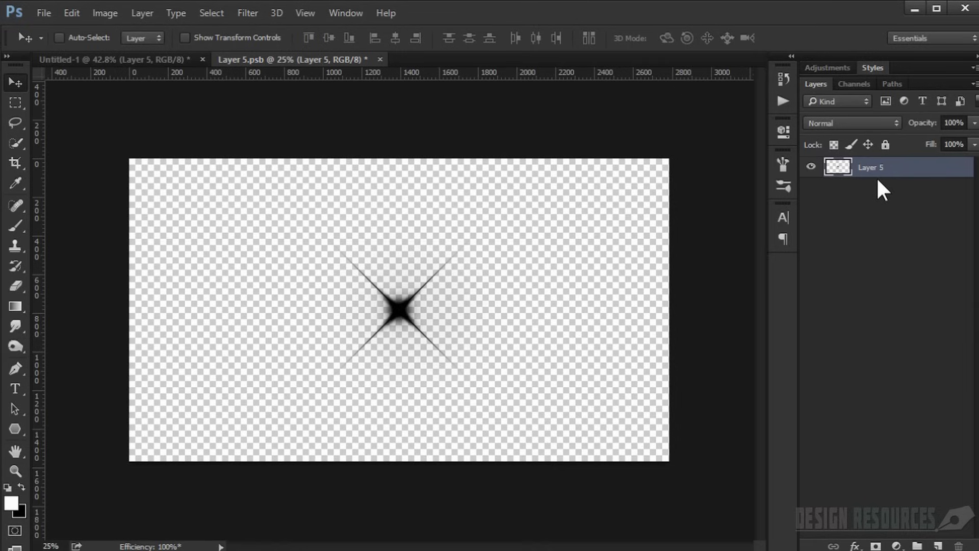
Scale the black flare in the Layer 5 smart object contents down proportionally around its centre.
{"action": "key", "text": "ctrl+t"}
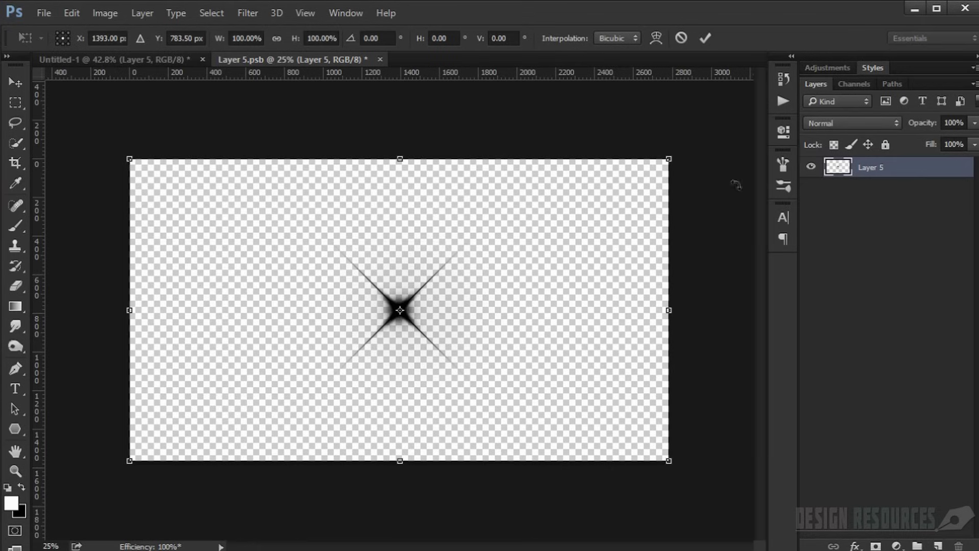
{"action": "left_click_drag", "start_coordinate": [668, 160], "coordinate": [589, 201]}
{"action": "key", "text": "Return"}
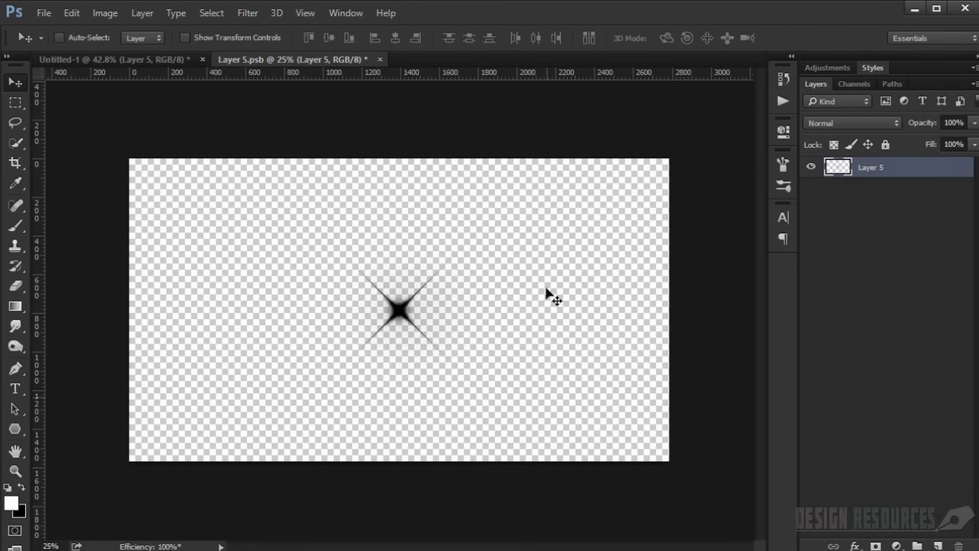
In the Untitled-1 document, hide Layer 5 and add a new empty layer above it.
{"action": "left_click", "coordinate": [145, 58]}
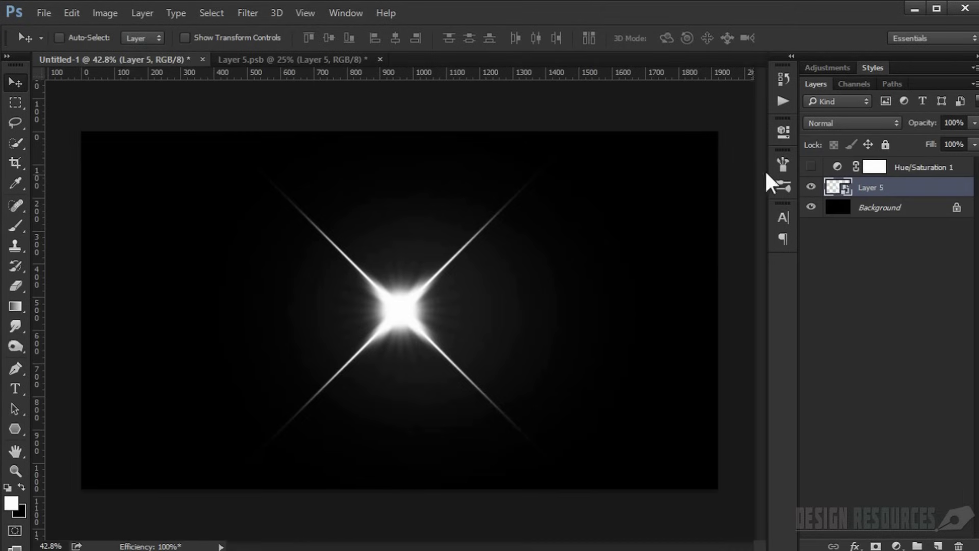
{"action": "left_click", "coordinate": [812, 187]}
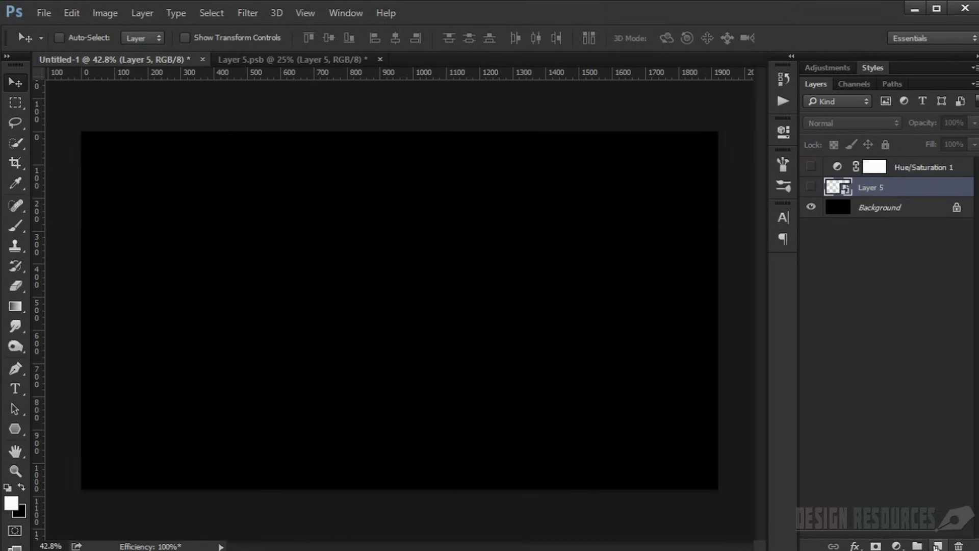
{"action": "left_click", "coordinate": [936, 546]}
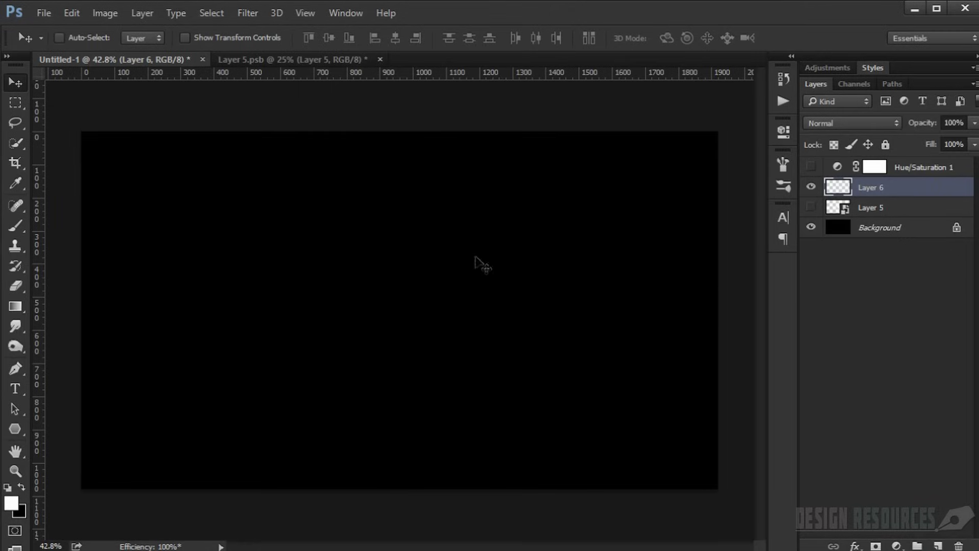
Activate the Brush tool with the 2786 px flare preset.
{"action": "left_click", "coordinate": [16, 226]}
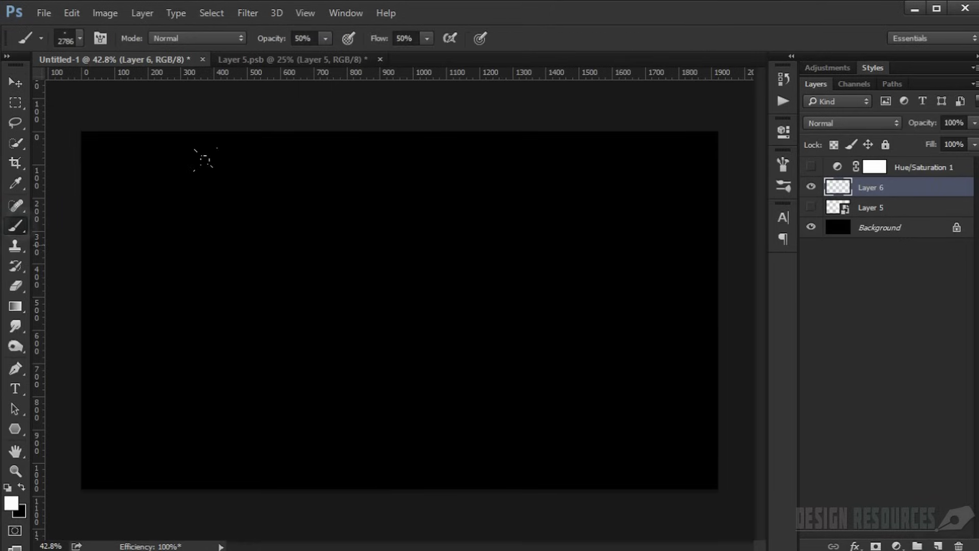
{"action": "right_click", "coordinate": [315, 257]}
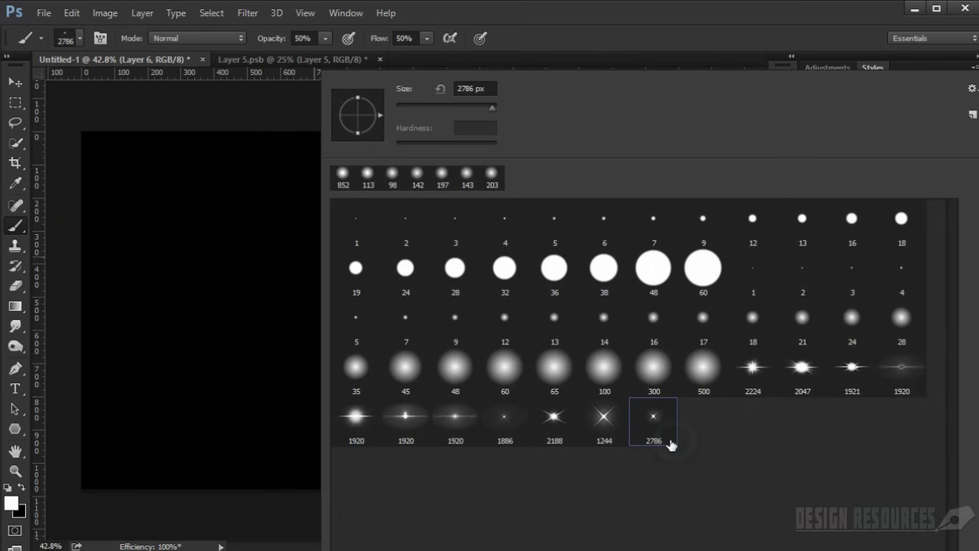
{"action": "left_click", "coordinate": [611, 33]}
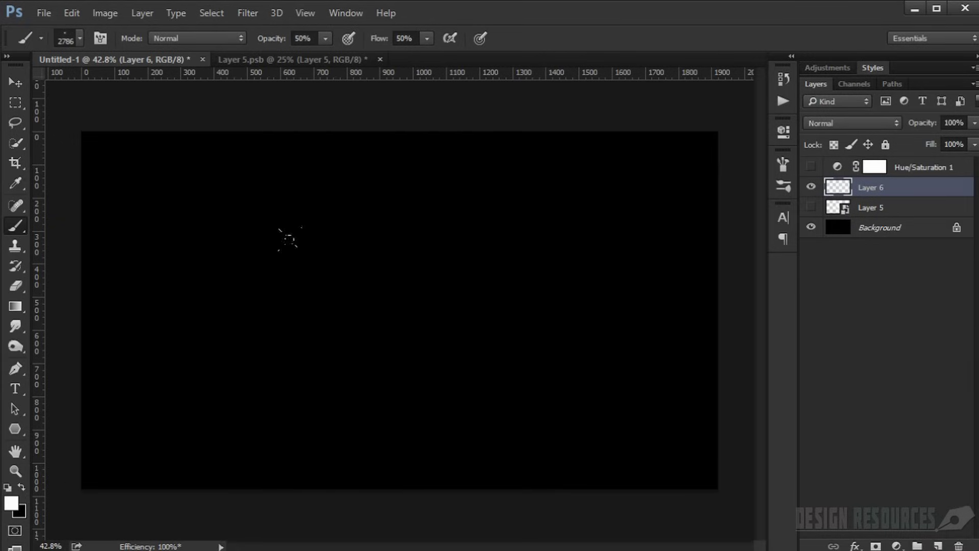
Test-stamp the white flare on Layer 6, raise the brush opacity and flow to 100%, and undo the test stamps.
{"action": "left_click", "coordinate": [309, 209]}
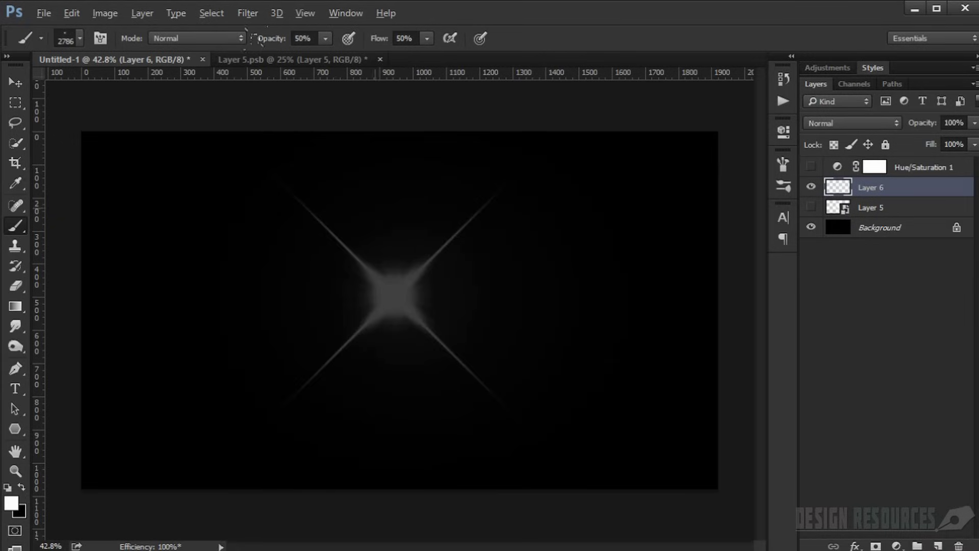
{"action": "key", "text": "ctrl+z"}
{"action": "left_click_drag", "start_coordinate": [269, 41], "coordinate": [447, 48]}
{"action": "left_click_drag", "start_coordinate": [382, 38], "coordinate": [717, 43]}
{"action": "left_click", "coordinate": [296, 218]}
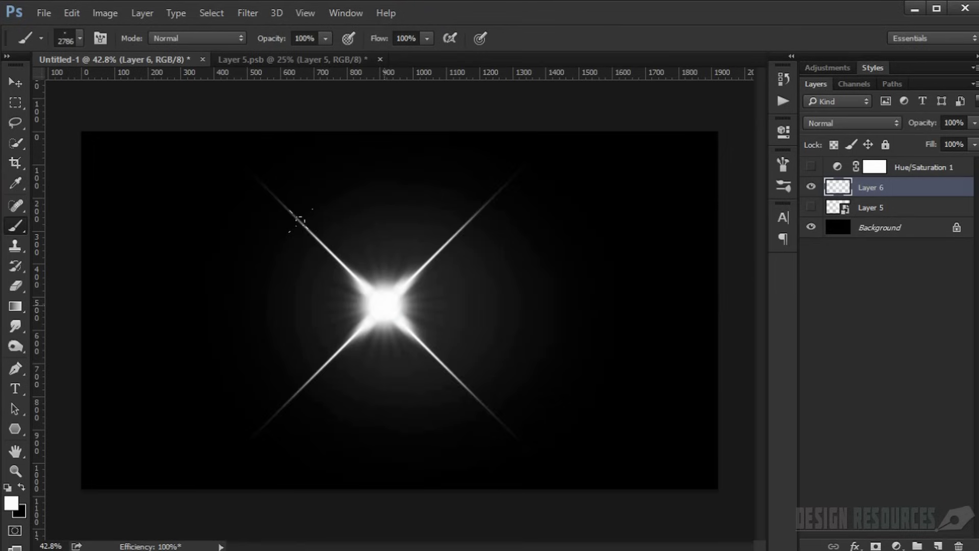
{"action": "key", "text": "ctrl+z"}
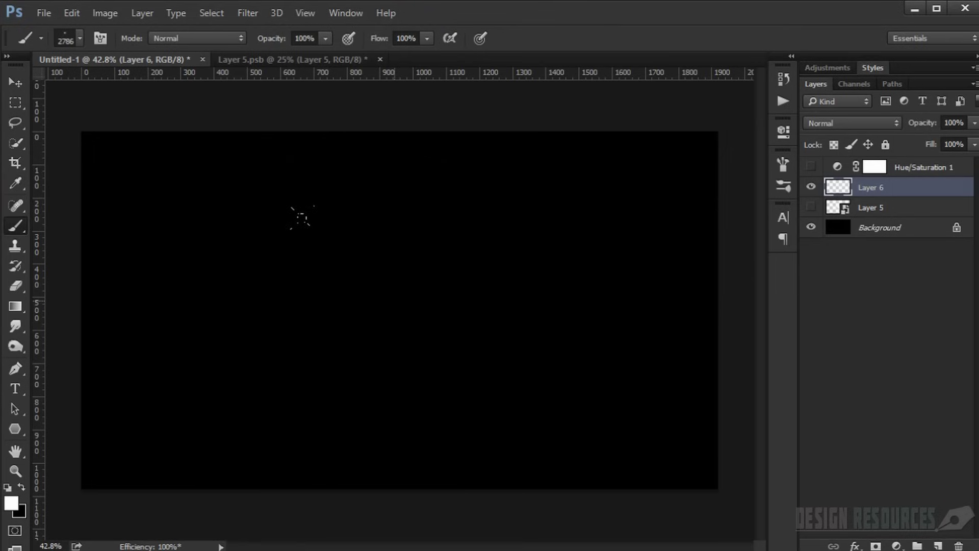
Set the foreground colour to light purple #c872f9 and stamp a flare about 3225 px in size at the canvas centre on Layer 6.
{"action": "left_click", "coordinate": [10, 509]}
{"action": "mouse_move", "coordinate": [619, 322]}
{"action": "left_mouse_down"}
{"action": "mouse_move", "coordinate": [652, 311]}
{"action": "mouse_move", "coordinate": [670, 276]}
{"action": "mouse_move", "coordinate": [726, 256]}
{"action": "left_mouse_up"}
{"action": "left_click", "coordinate": [656, 253]}
{"action": "left_click_drag", "start_coordinate": [656, 253], "coordinate": [624, 221]}
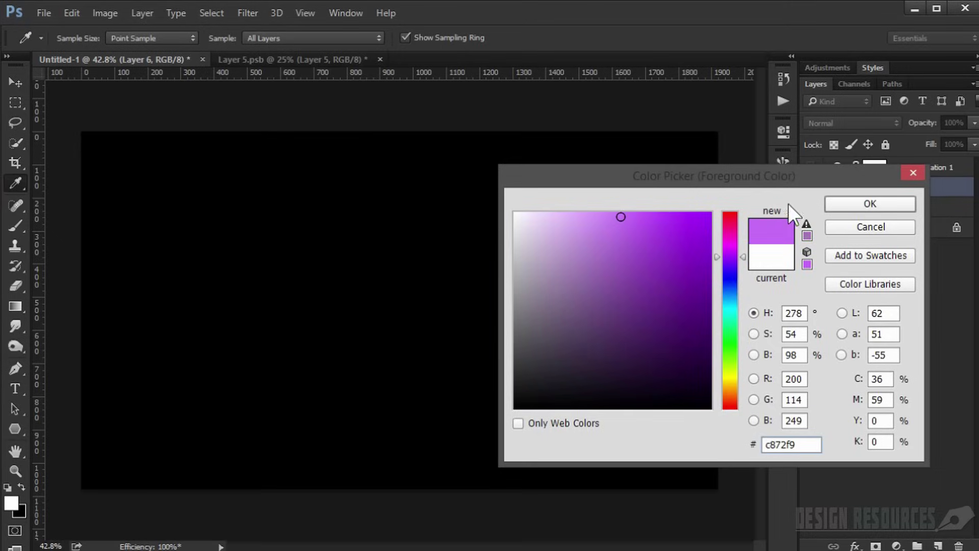
{"action": "left_click", "coordinate": [862, 202]}
{"action": "left_click_drag", "start_coordinate": [415, 312], "coordinate": [494, 332]}
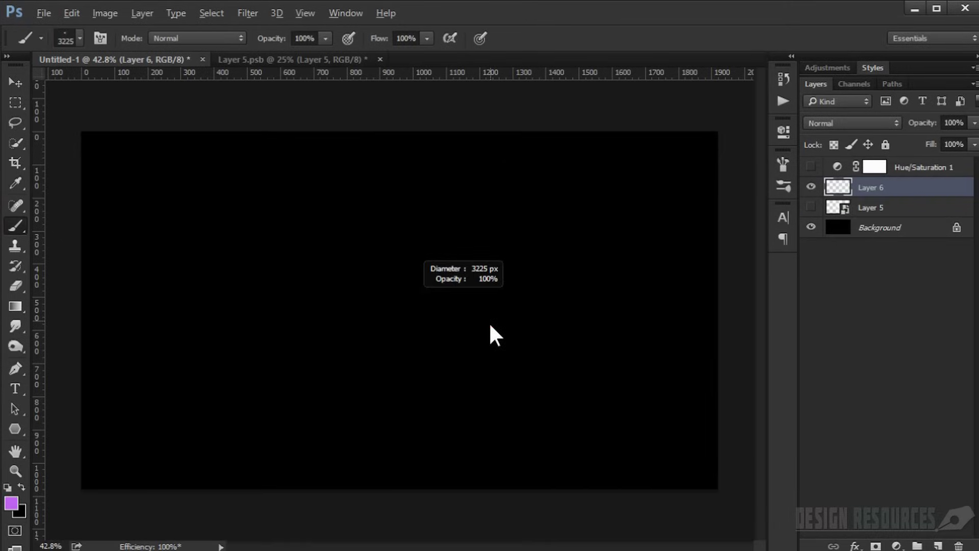
{"action": "left_click", "coordinate": [396, 313]}
Reduce the flare brush to 1571 px and stamp a dark purple flare over the centre of the purple one.
{"action": "left_click_drag", "start_coordinate": [398, 313], "coordinate": [304, 328]}
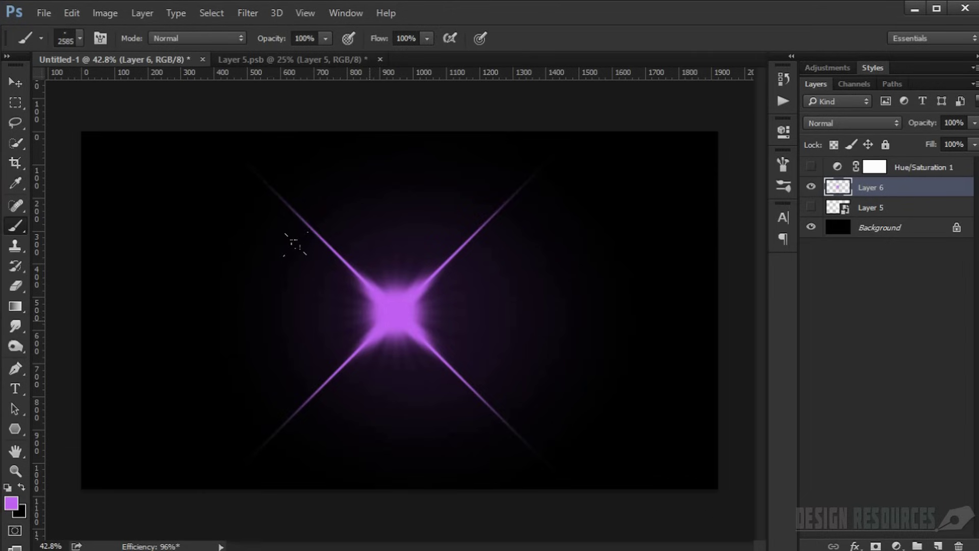
{"action": "mouse_move", "coordinate": [343, 285]}
{"action": "left_mouse_down"}
{"action": "mouse_move", "coordinate": [327, 314]}
{"action": "mouse_move", "coordinate": [240, 321]}
{"action": "left_mouse_up"}
{"action": "left_click", "coordinate": [11, 503]}
{"action": "left_click_drag", "start_coordinate": [533, 241], "coordinate": [526, 213]}
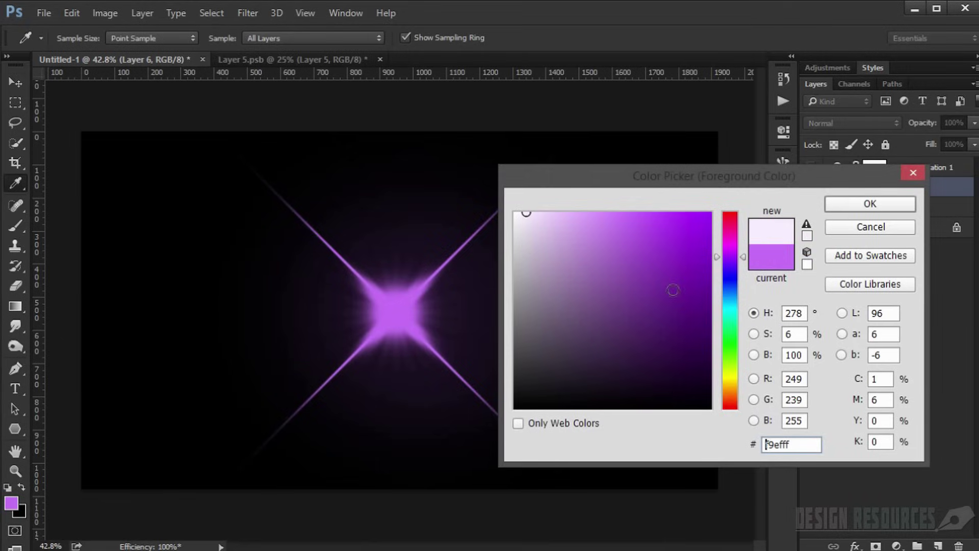
{"action": "left_click", "coordinate": [680, 305]}
{"action": "left_click", "coordinate": [870, 204]}
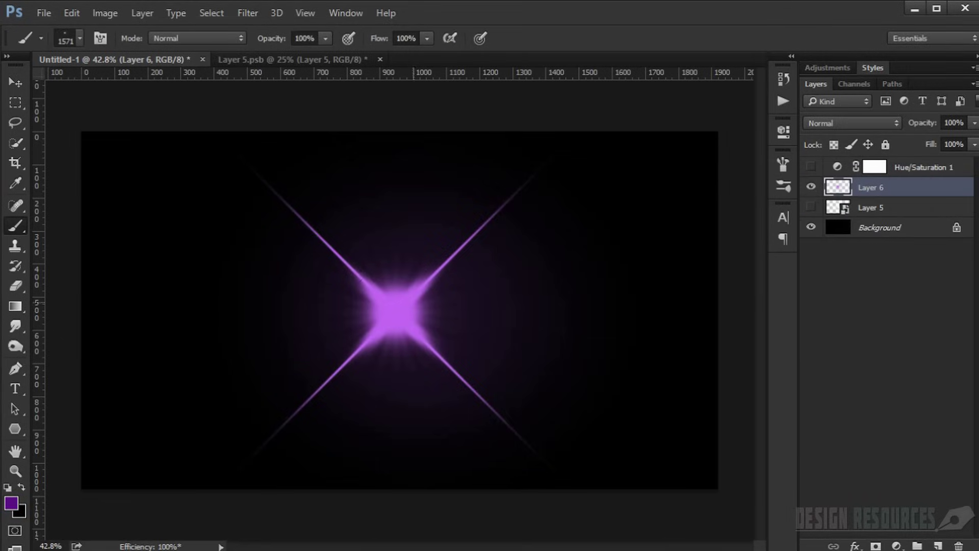
{"action": "left_click", "coordinate": [394, 314]}
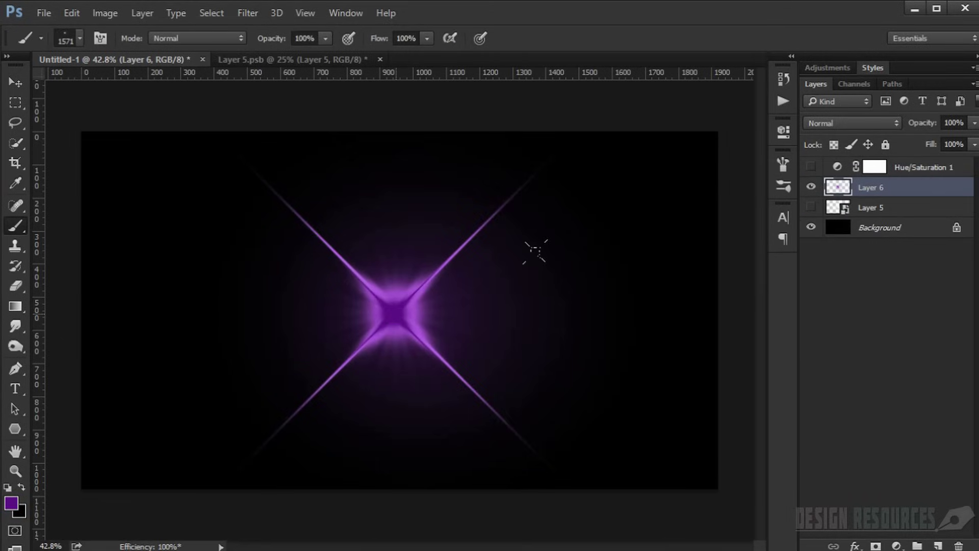
{"action": "scroll", "coordinate": [650, 291], "scroll_direction": "down", "scroll_amount": 2, "text": "alt"}
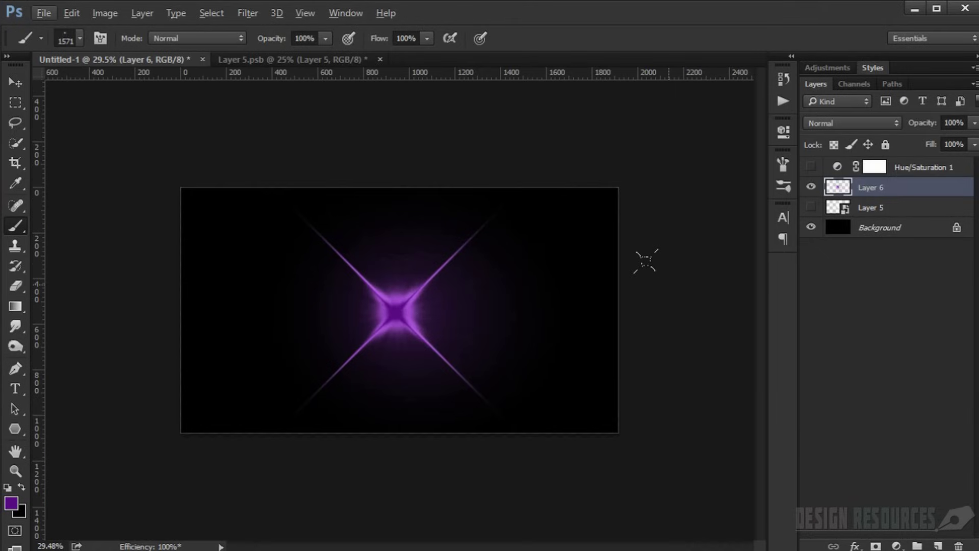